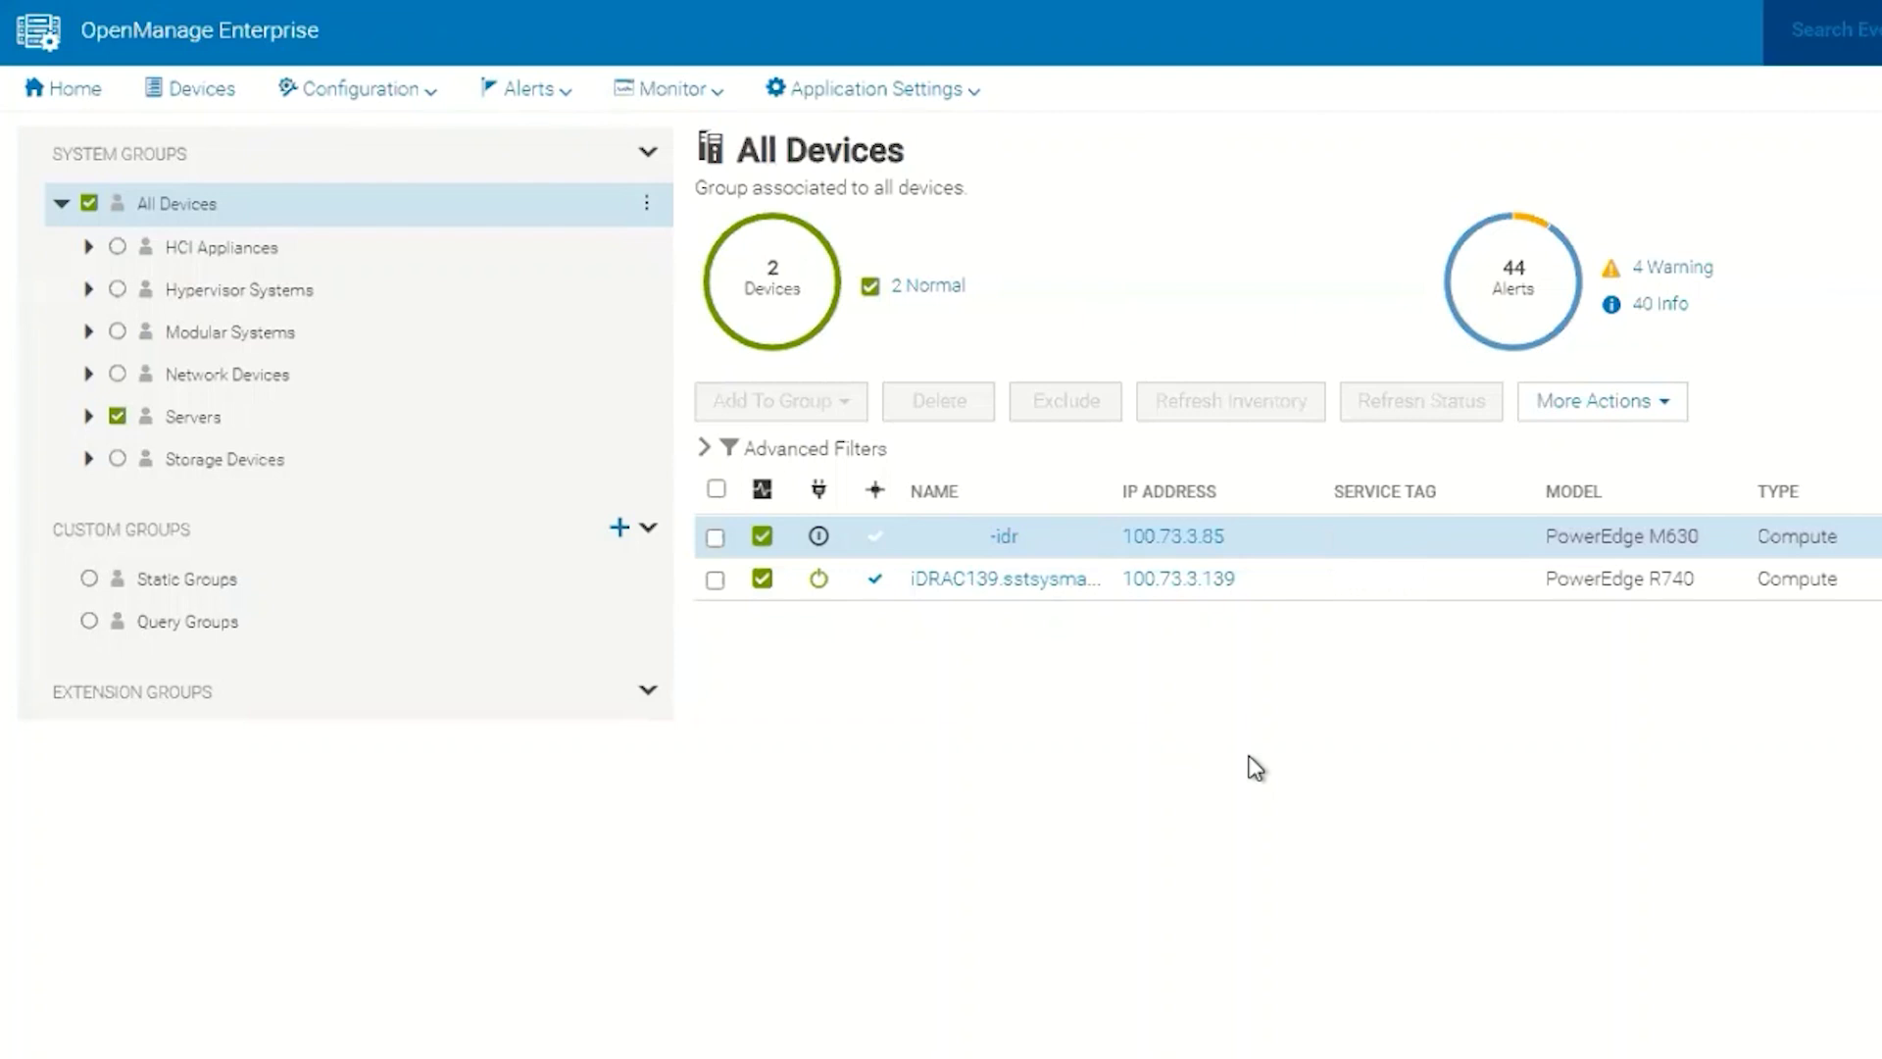
# - Go to Monitor > Reports to list built-in reports such as Alert Counts per Device
pyautogui.click(720, 98)
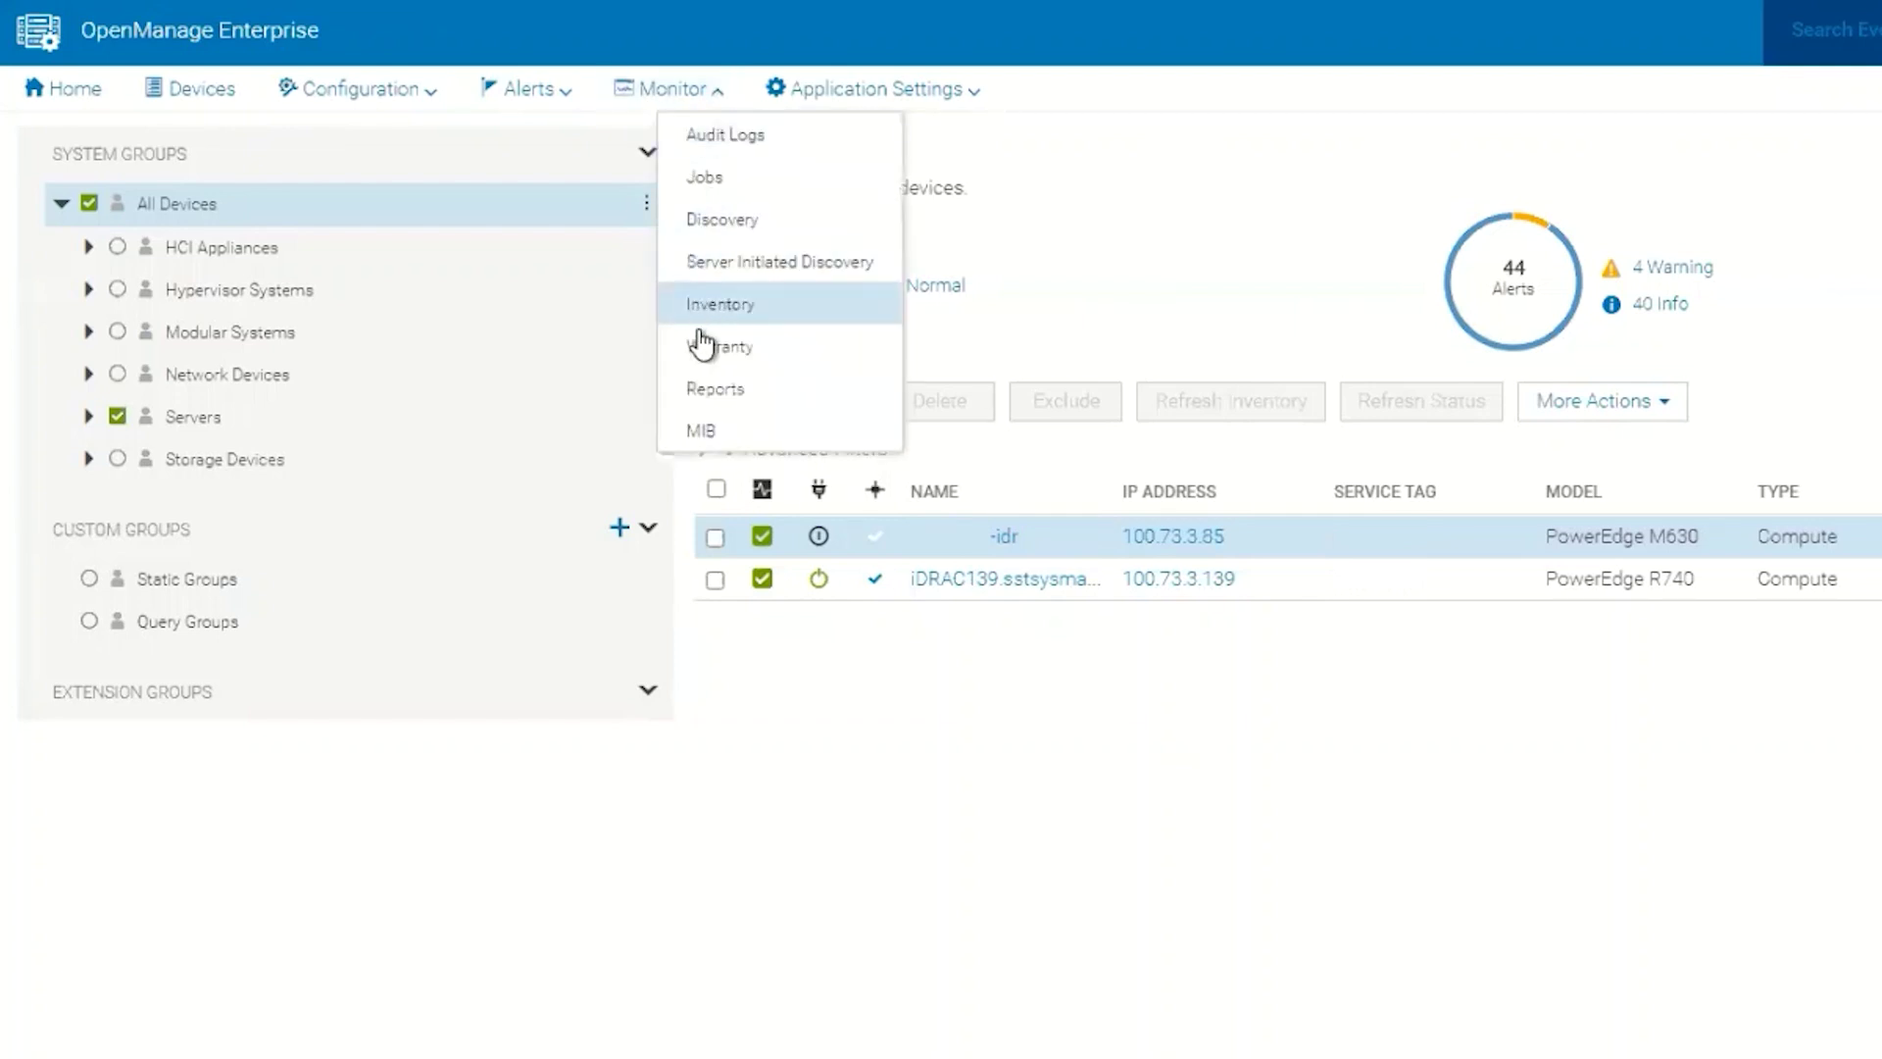
pyautogui.click(714, 392)
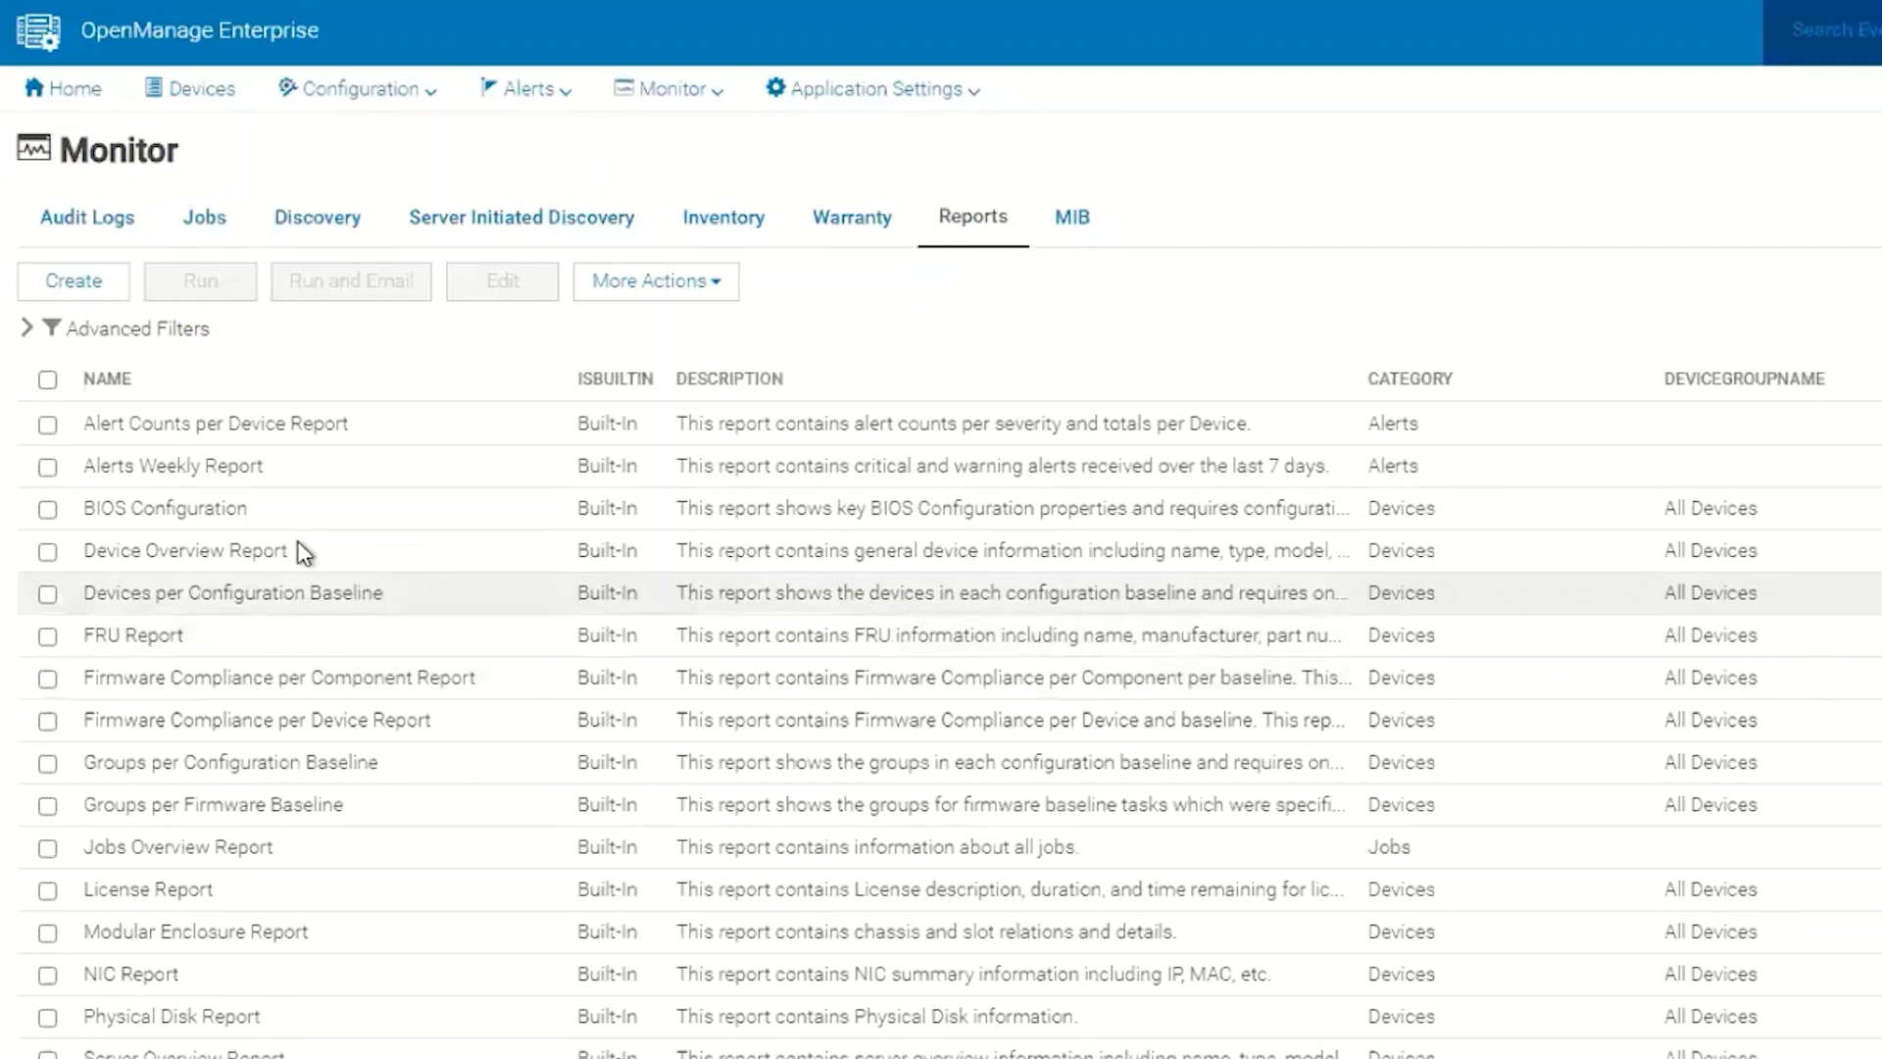
# - Run the Alerts Weekly Report, showing 4 Warning alerts from a PowerEdge R740 server
pyautogui.click(47, 467)
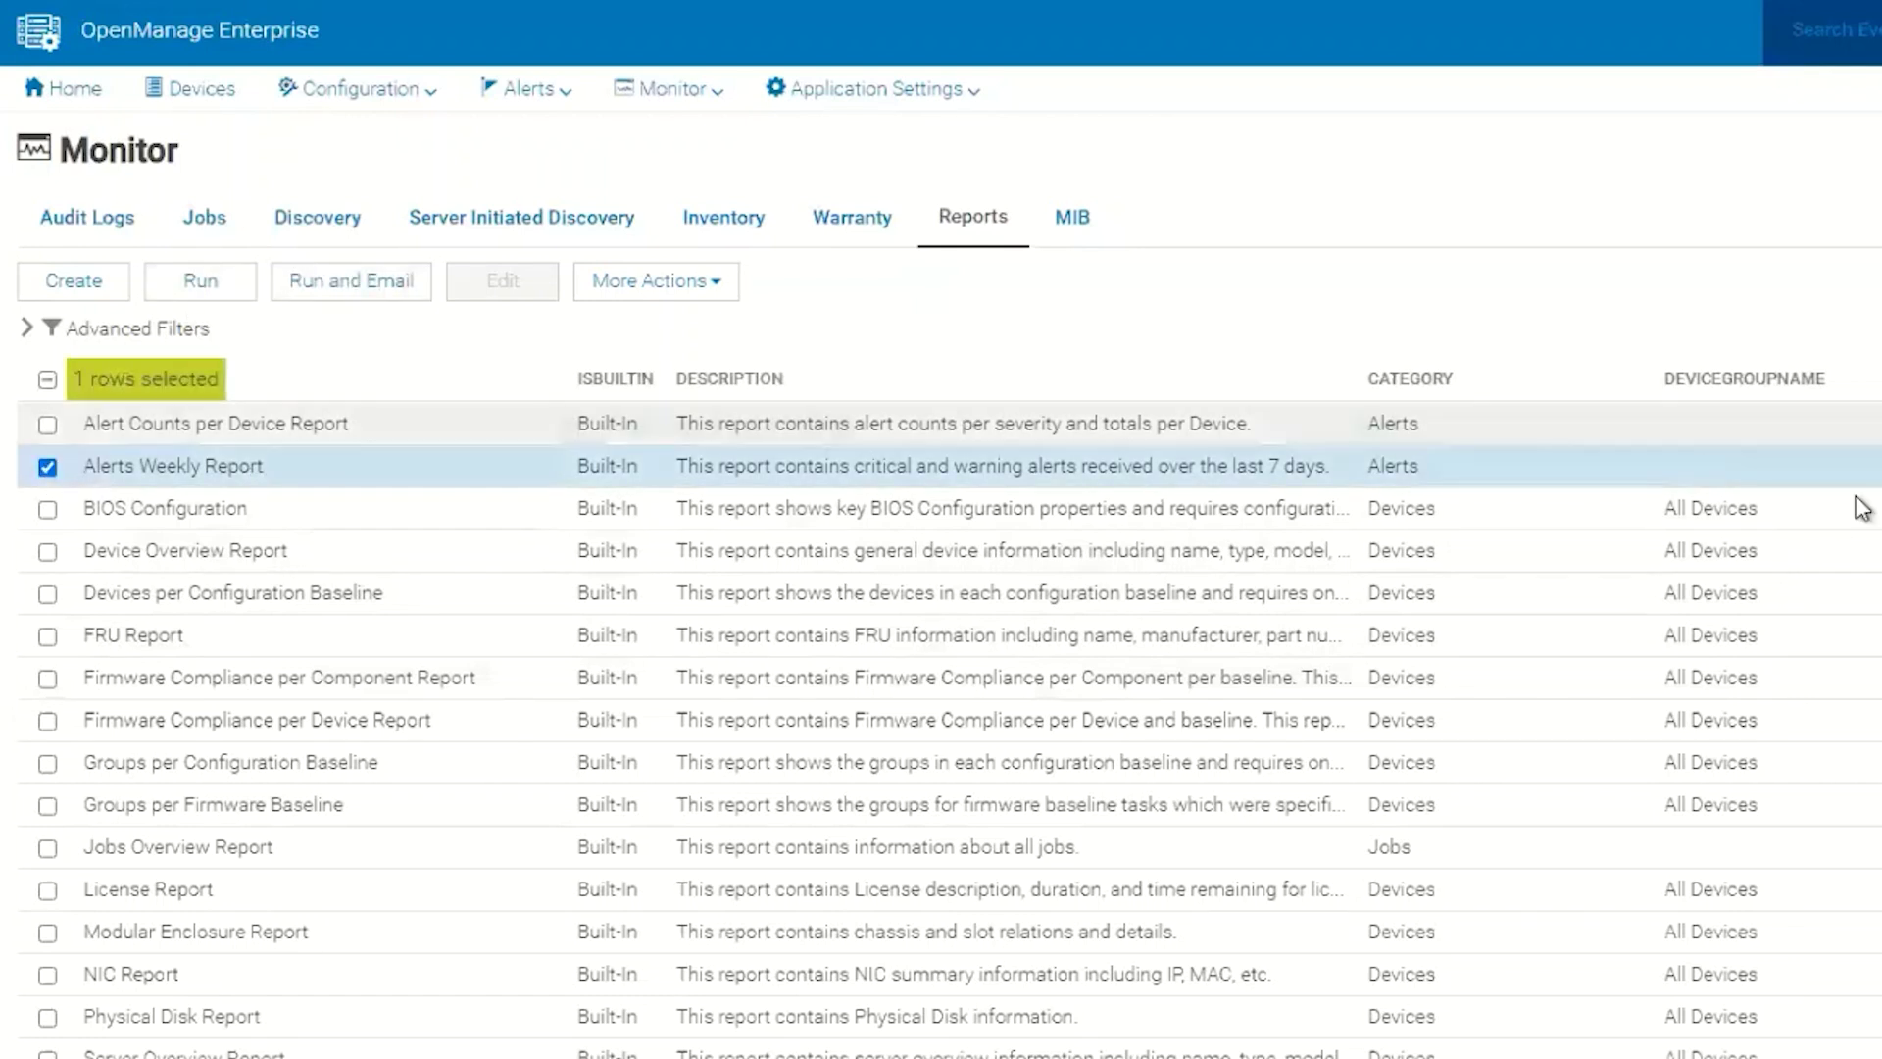
pyautogui.click(184, 287)
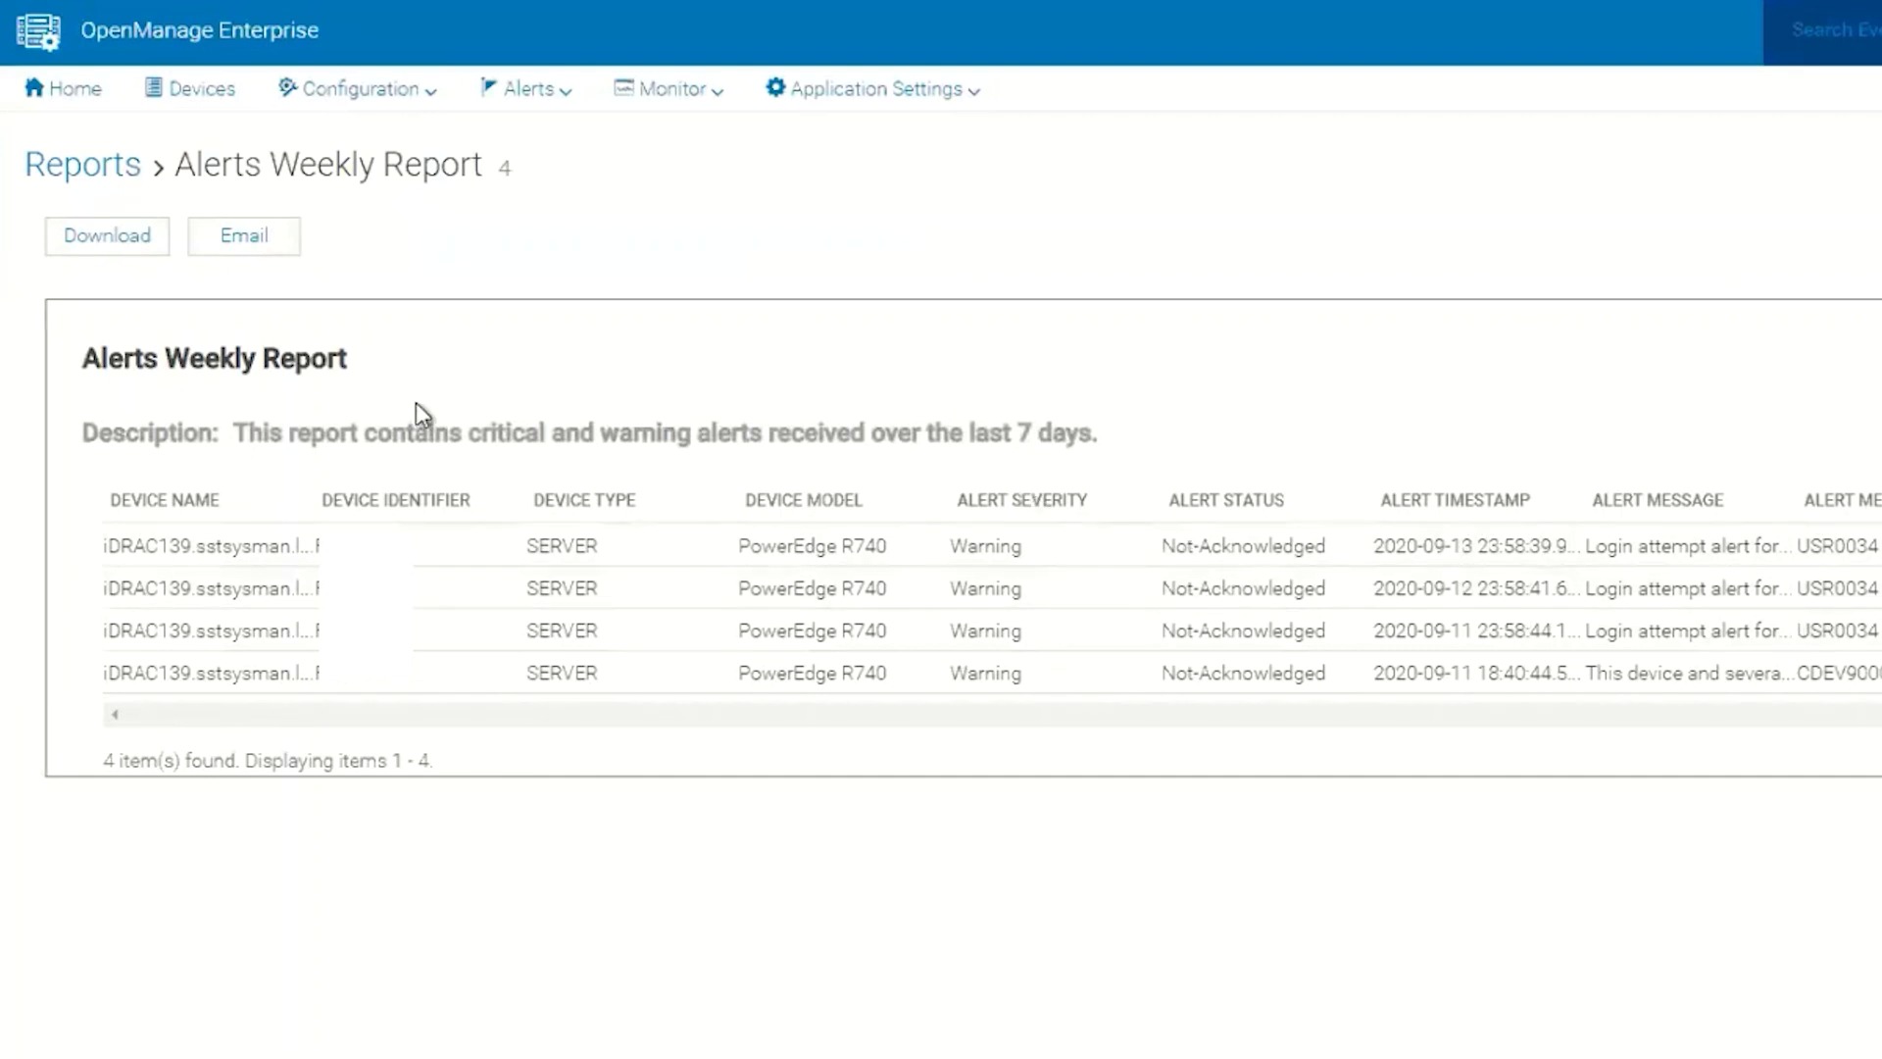
# - Back on the Reports list, check the Alerts Weekly Report's Fields in its details panel, then deselect it
pyautogui.click(66, 173)
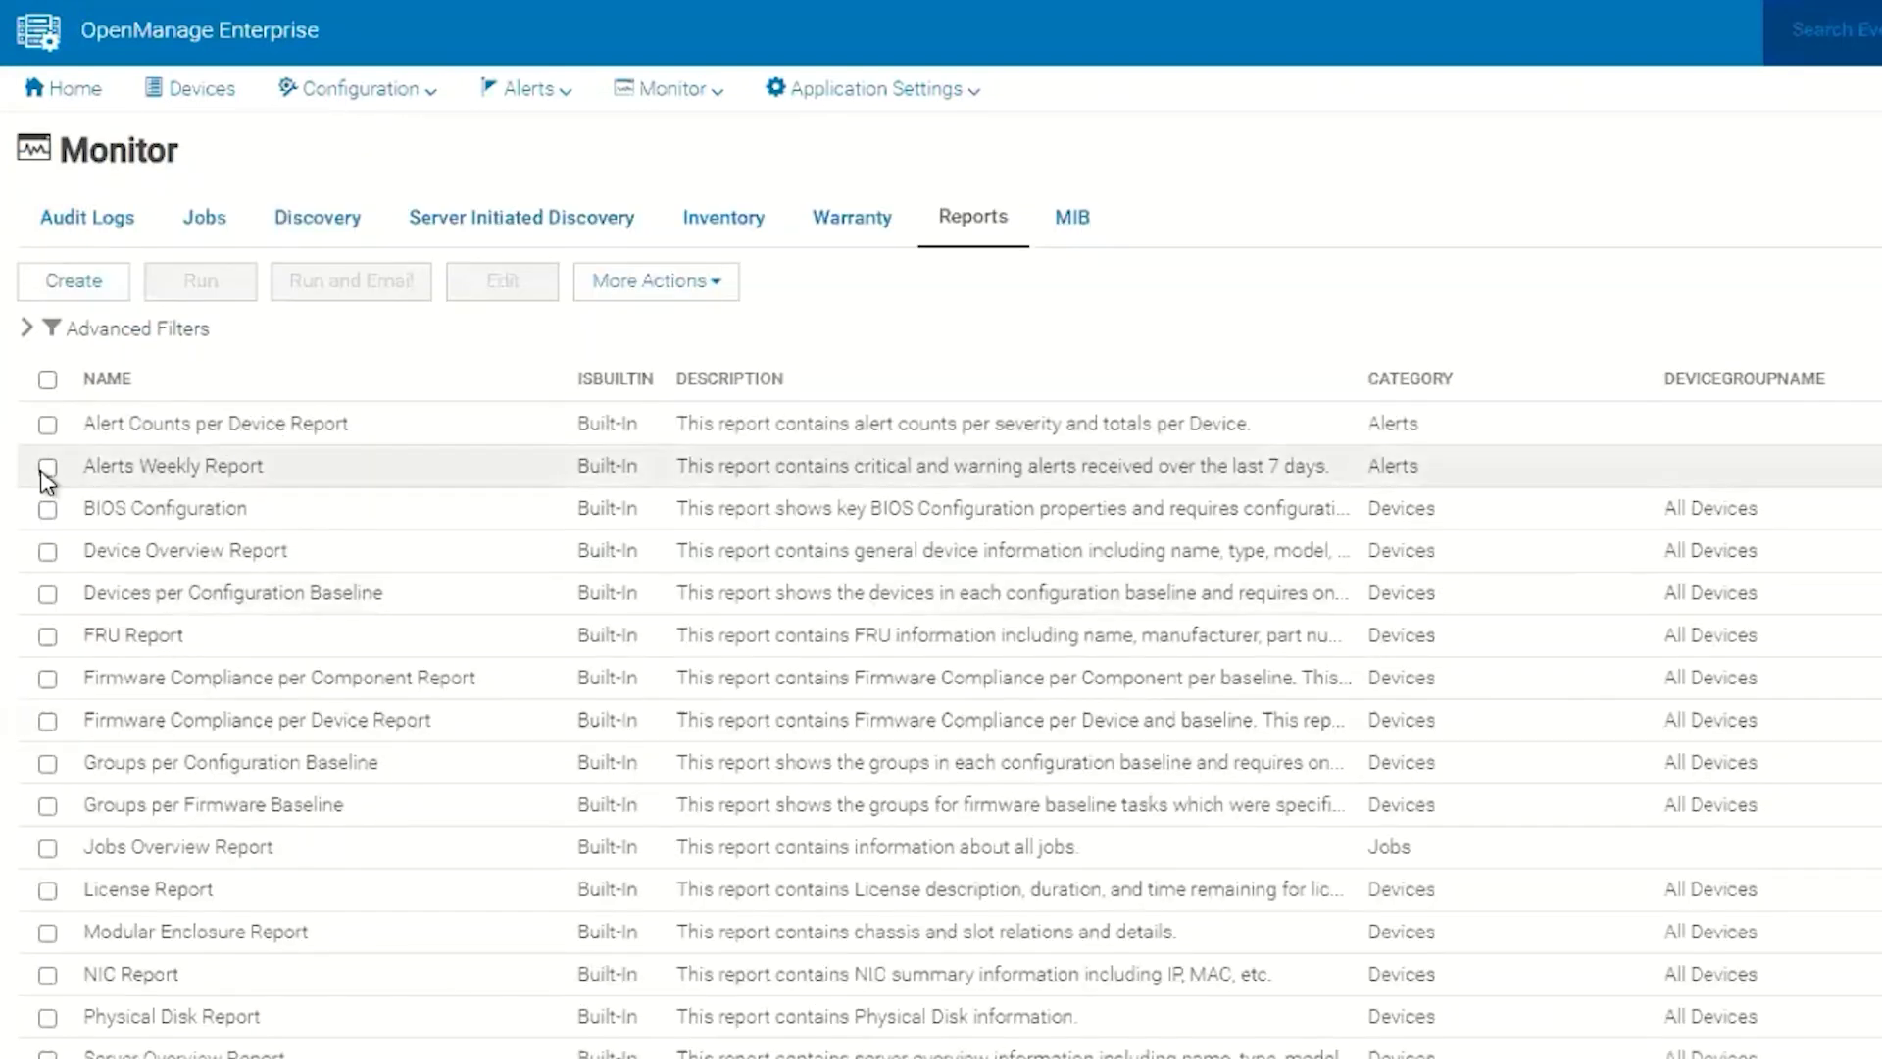
pyautogui.click(41, 468)
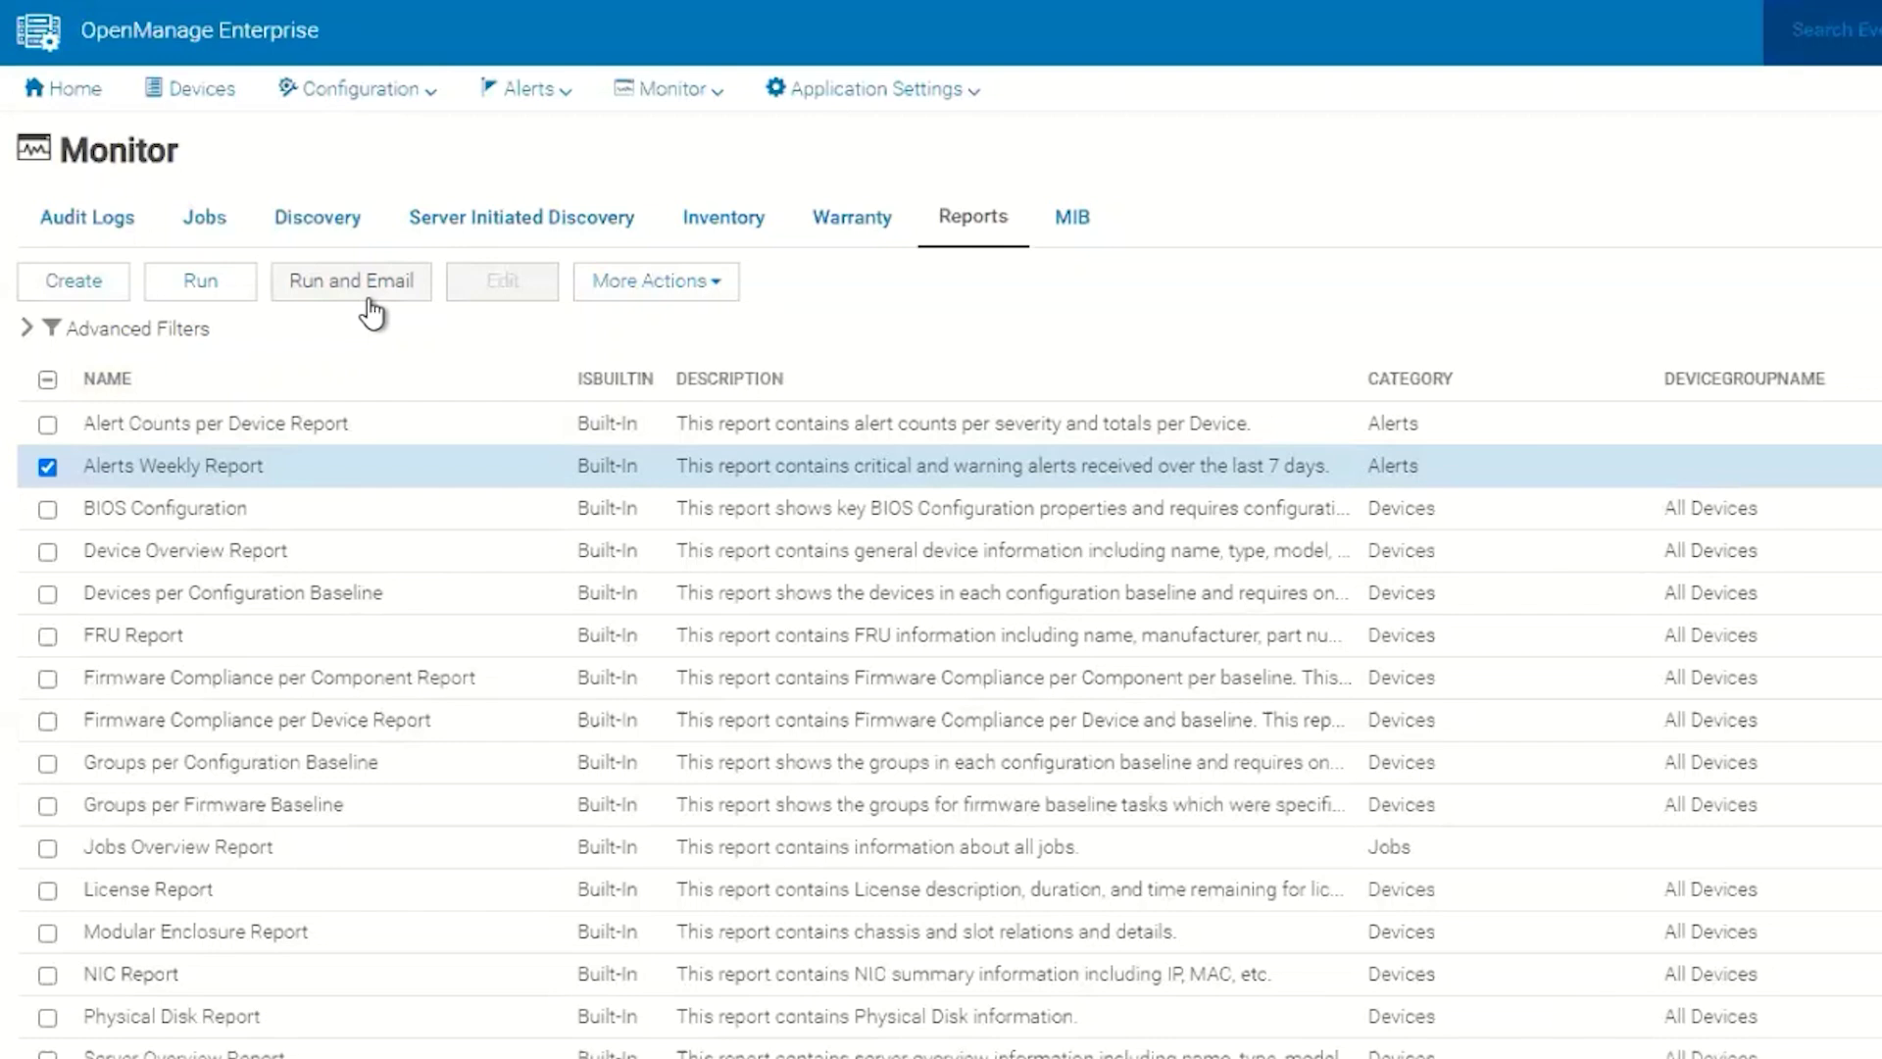
pyautogui.click(181, 475)
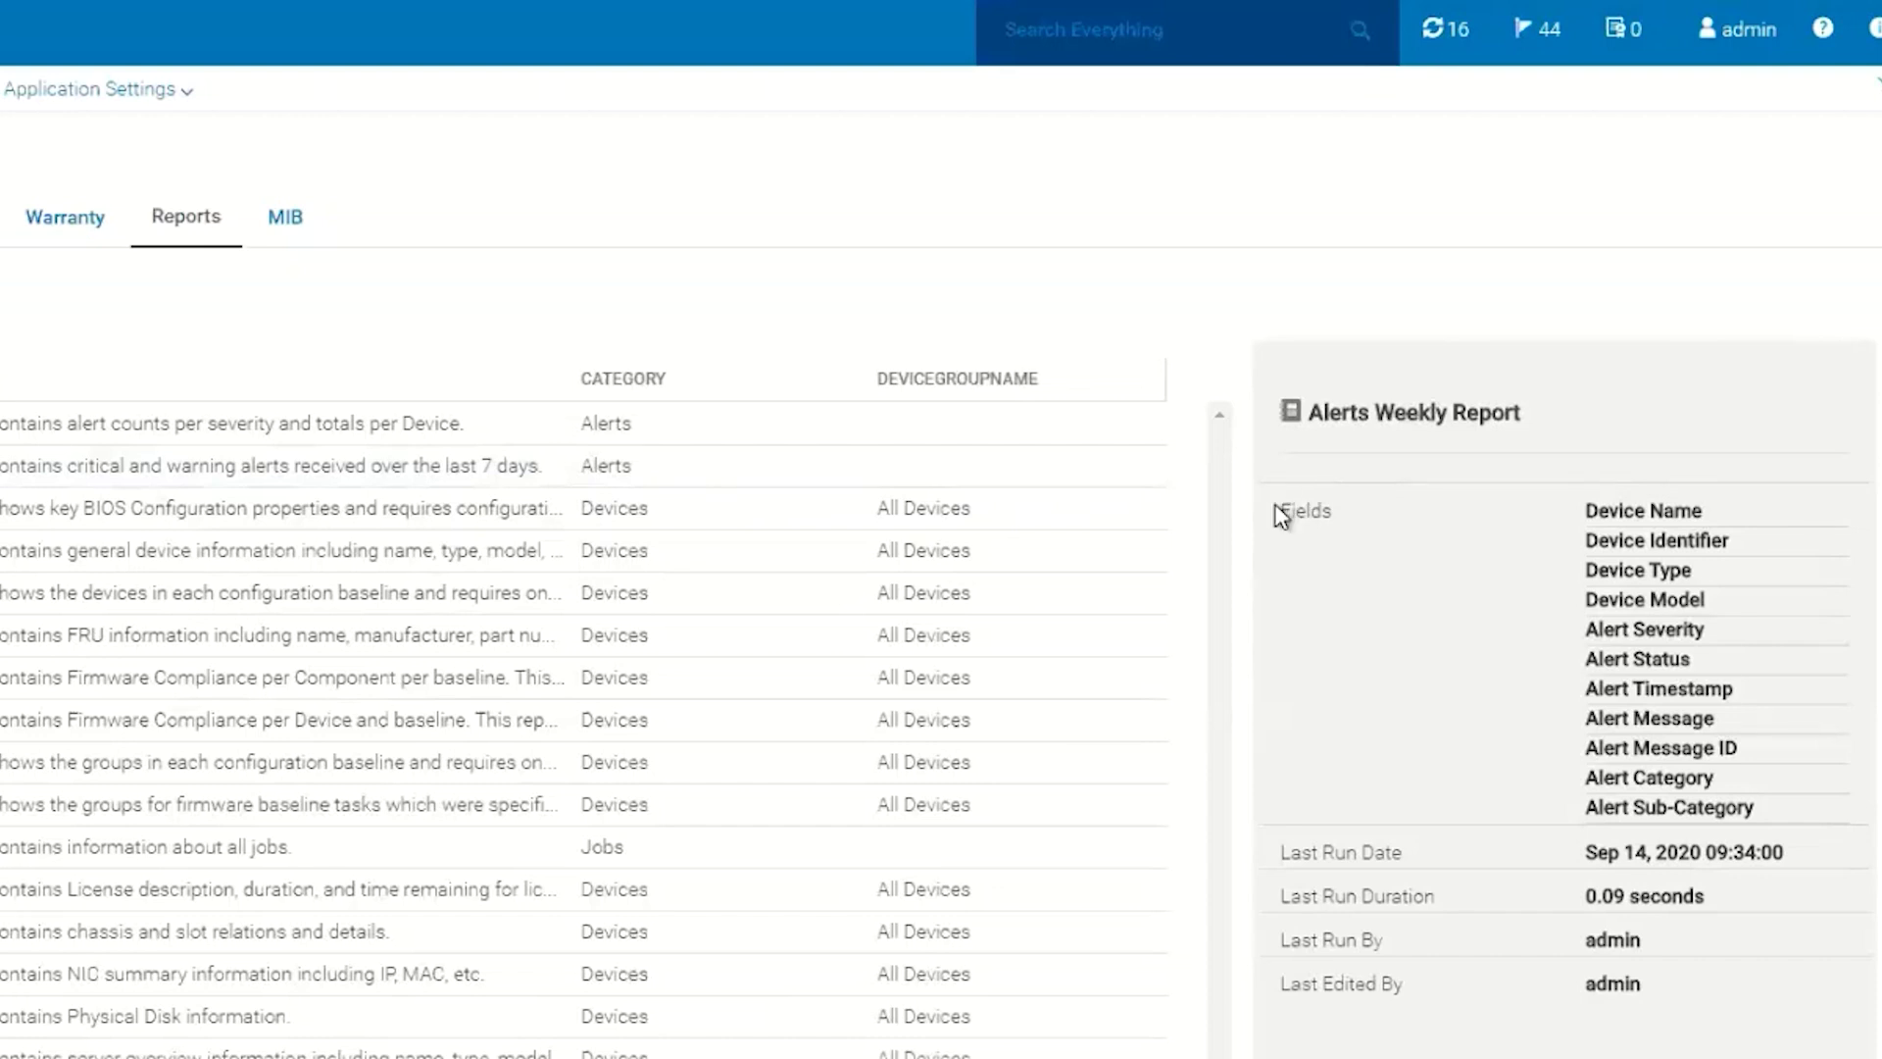
pyautogui.moveTo(1277, 511); pyautogui.dragTo(1365, 542)
pyautogui.click(1556, 532)
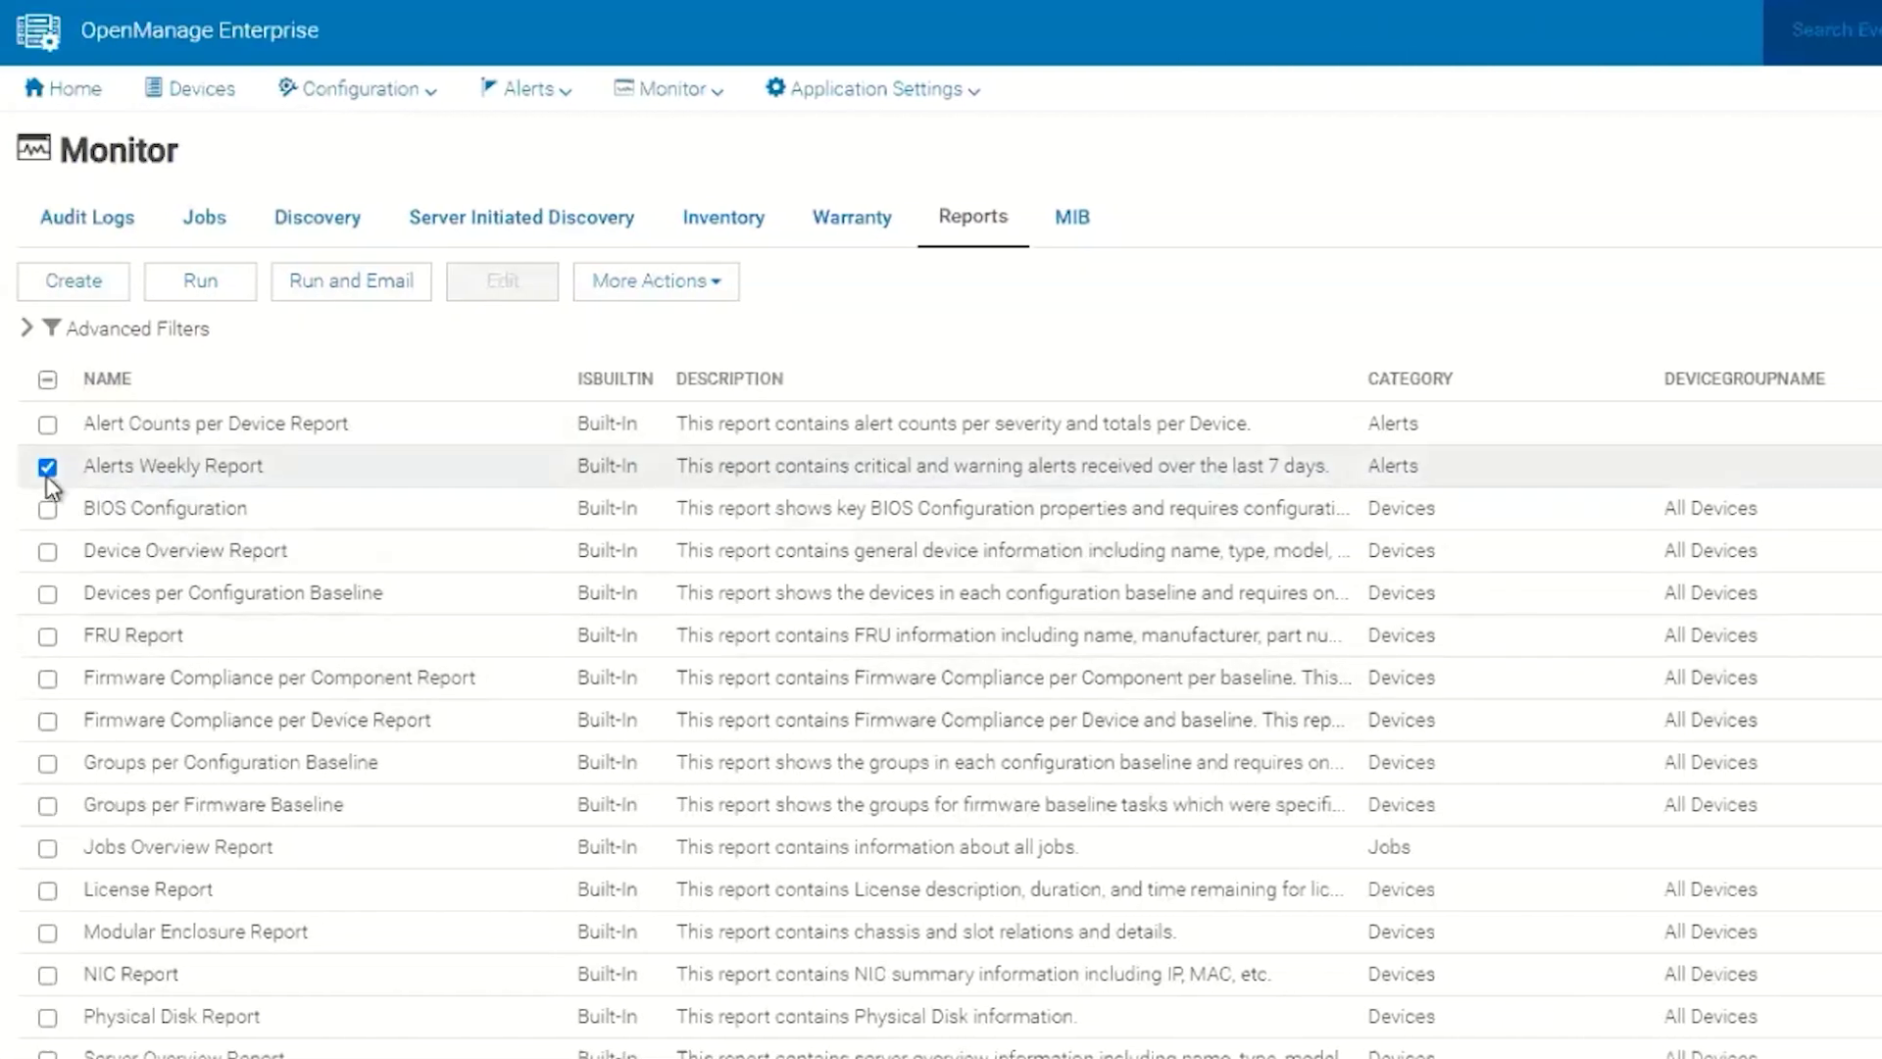
pyautogui.click(47, 467)
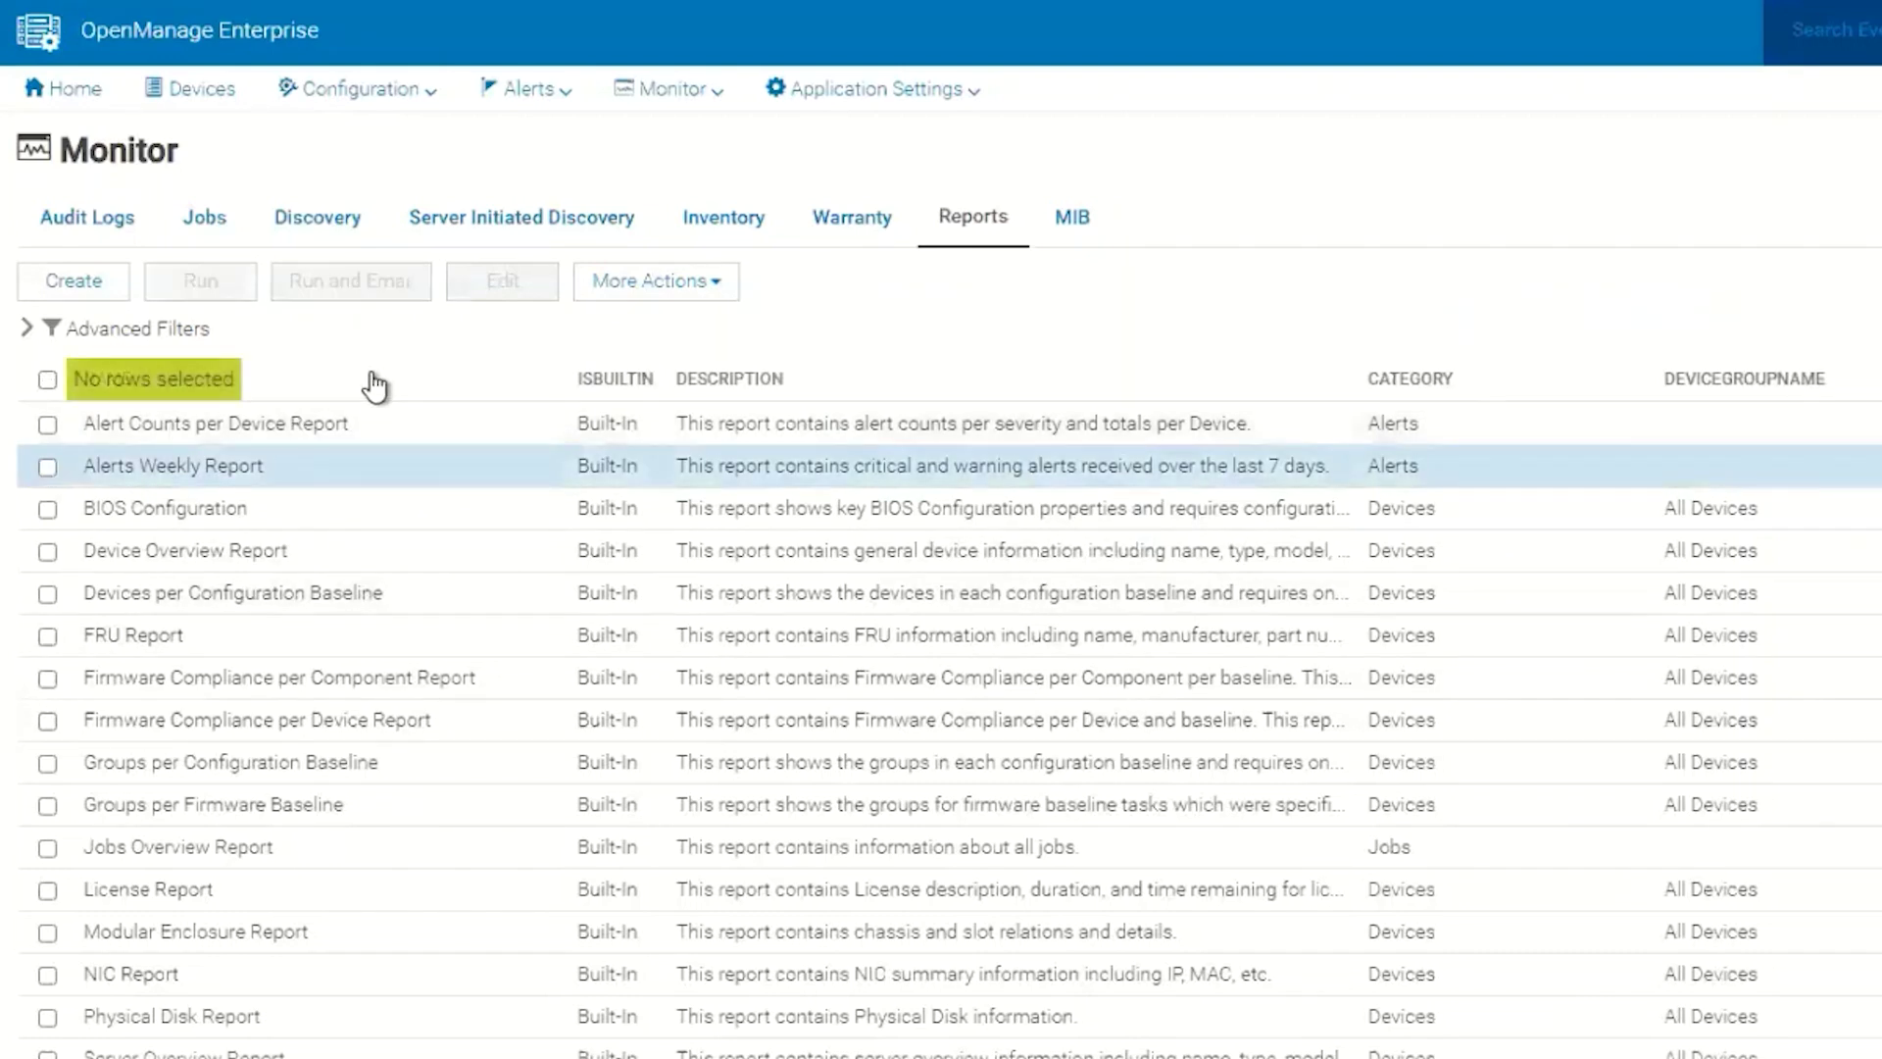
# - Create a new report named TEST2 with description DESCRIPTION and continue to Report Builder
pyautogui.click(62, 289)
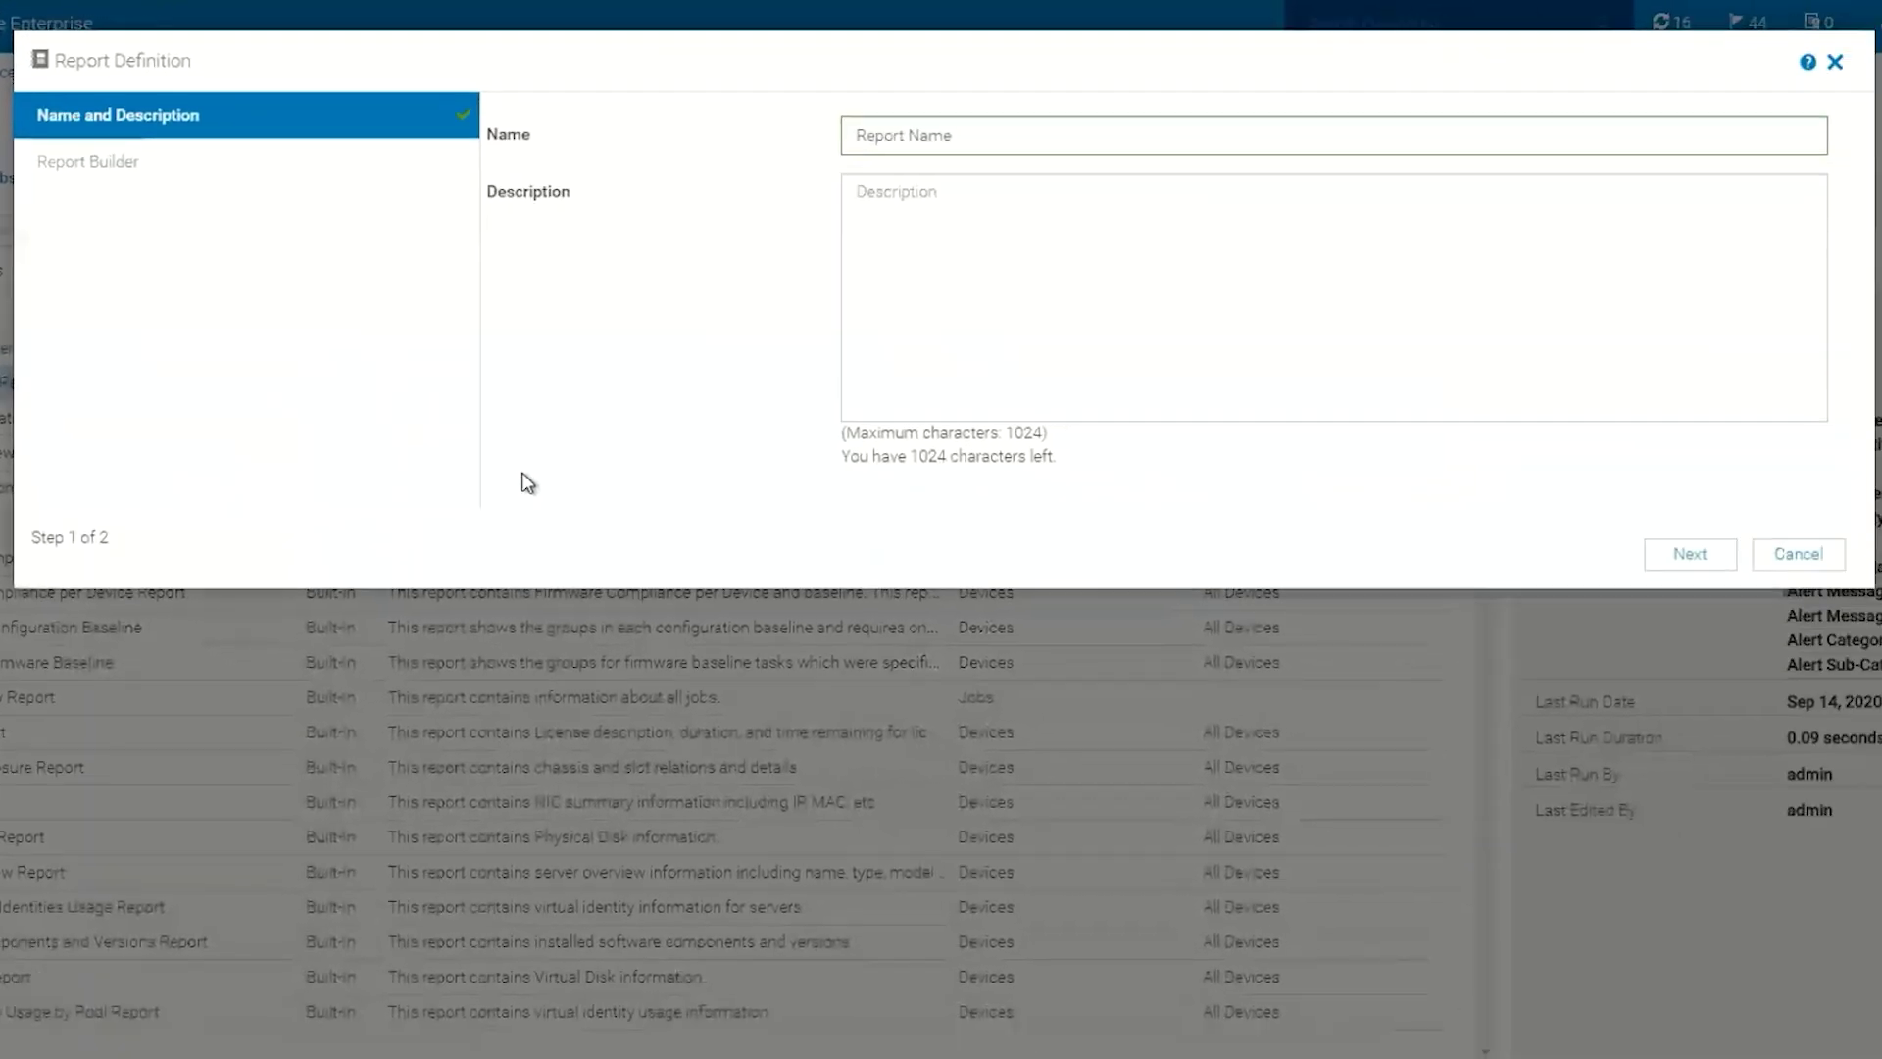
pyautogui.click(1003, 137)
pyautogui.press('BackSpace')
pyautogui.press('BackSpace')
pyautogui.press('BackSpace')
pyautogui.press('BackSpace')
pyautogui.press('BackSpace')
pyautogui.press('BackSpace')
pyautogui.press('BackSpace')
pyautogui.press('BackSpace')
pyautogui.press('BackSpace')
pyautogui.press('BackSpace')
pyautogui.press('BackSpace')
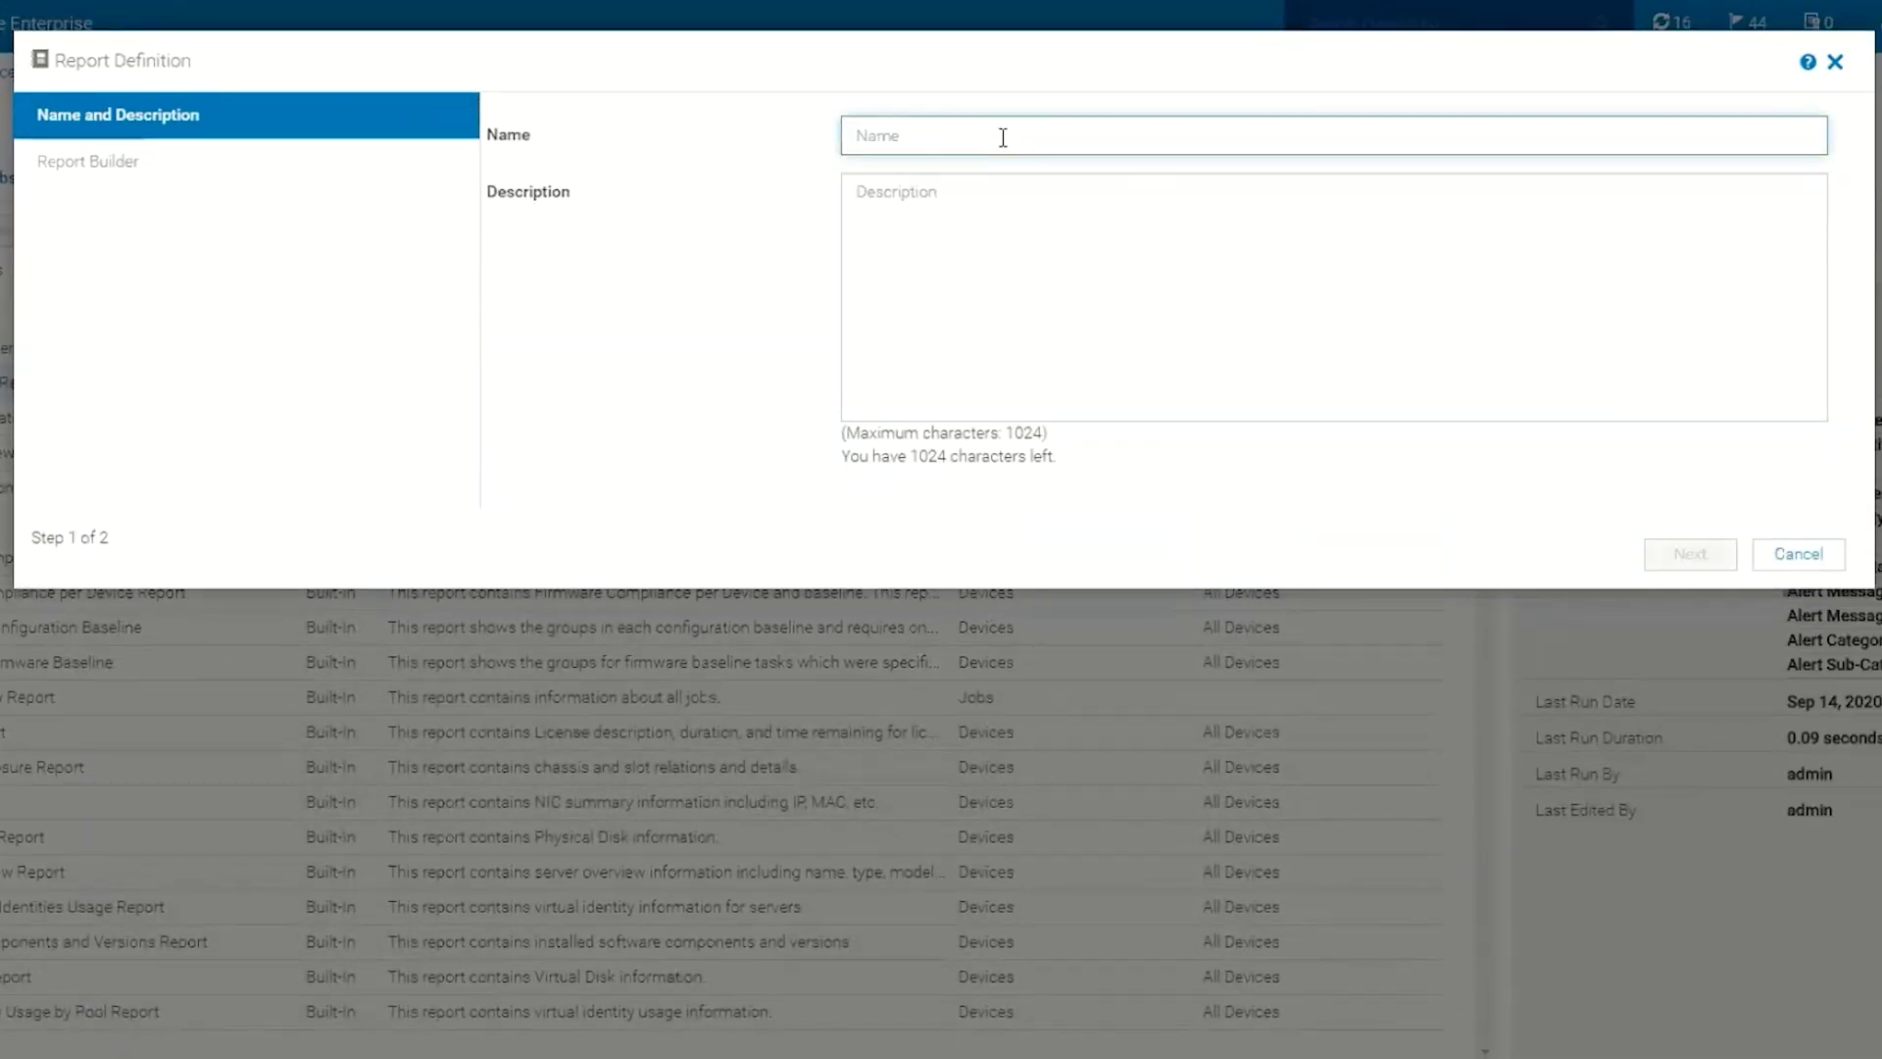
pyautogui.write('TEST2')
pyautogui.click(977, 222)
pyautogui.write('DESCRIPTION')
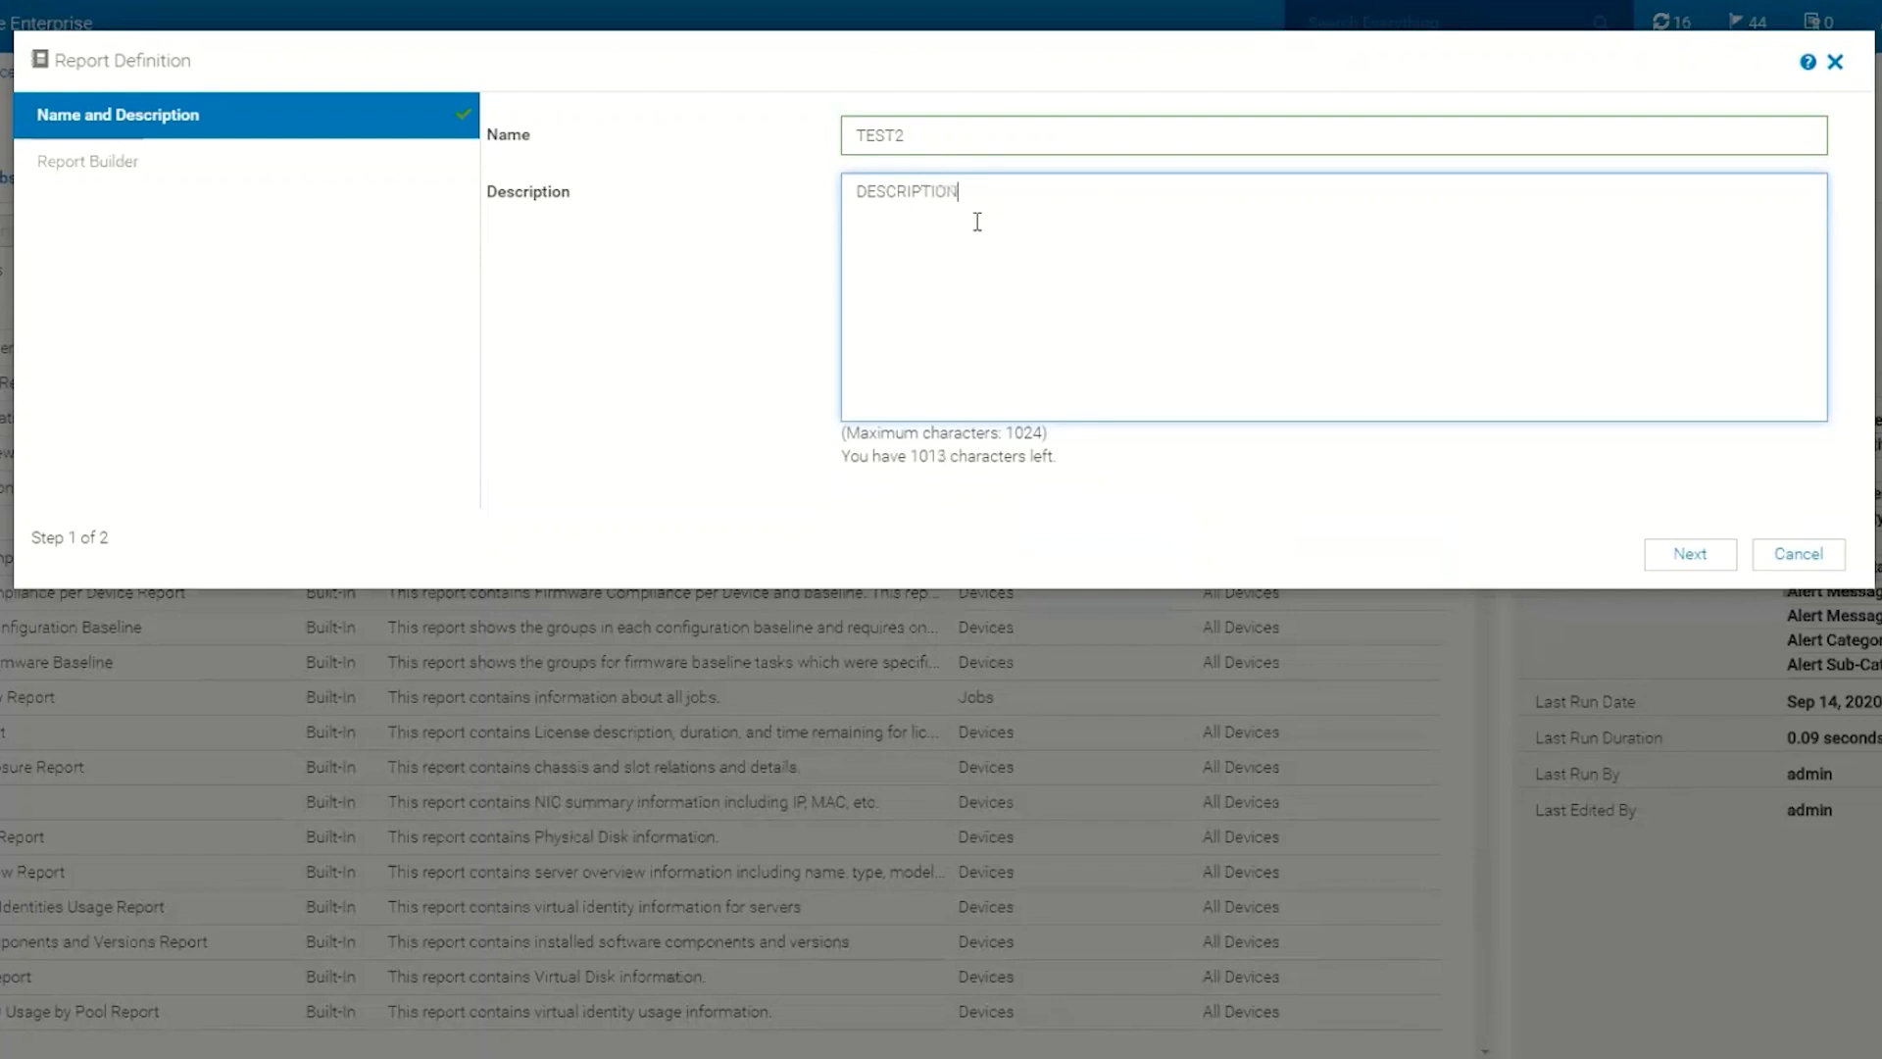
pyautogui.click(1690, 555)
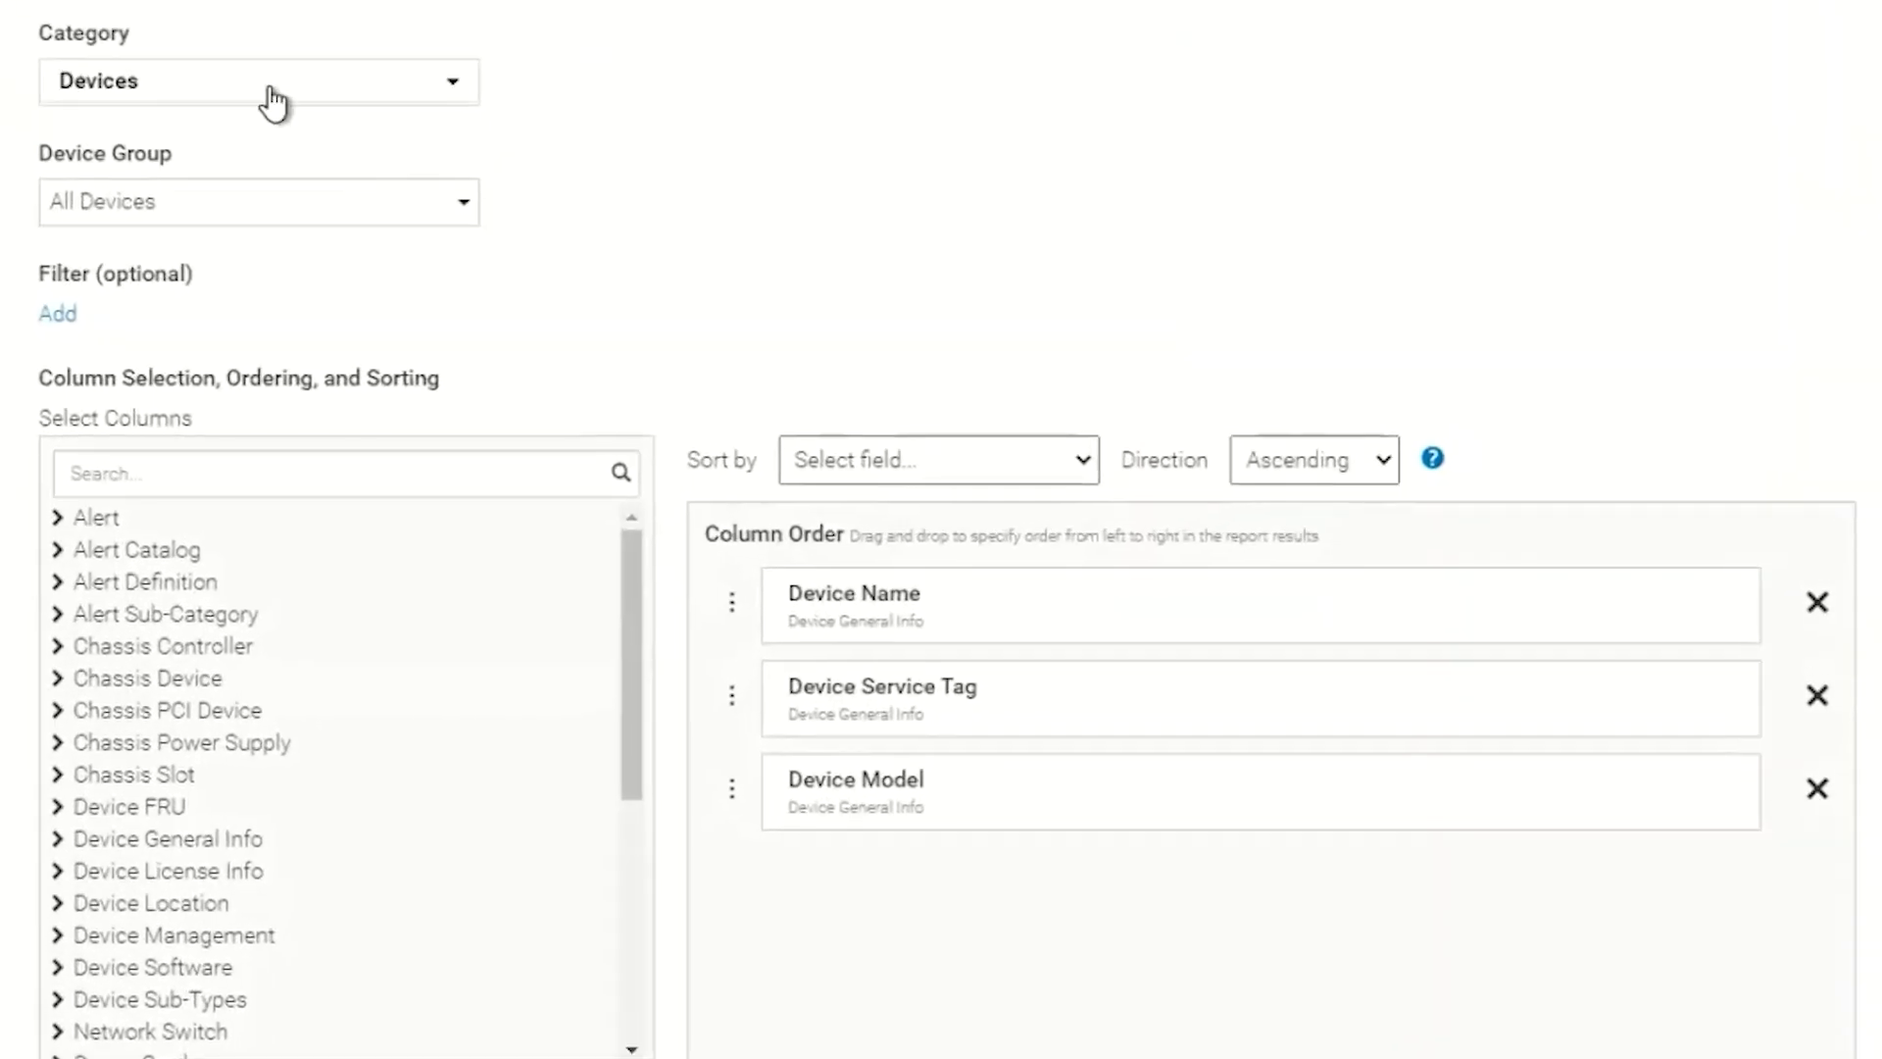
# - Keep Category Devices and Device Group All Devices, with Device Name, Service Tag and Model columns
pyautogui.click(273, 101)
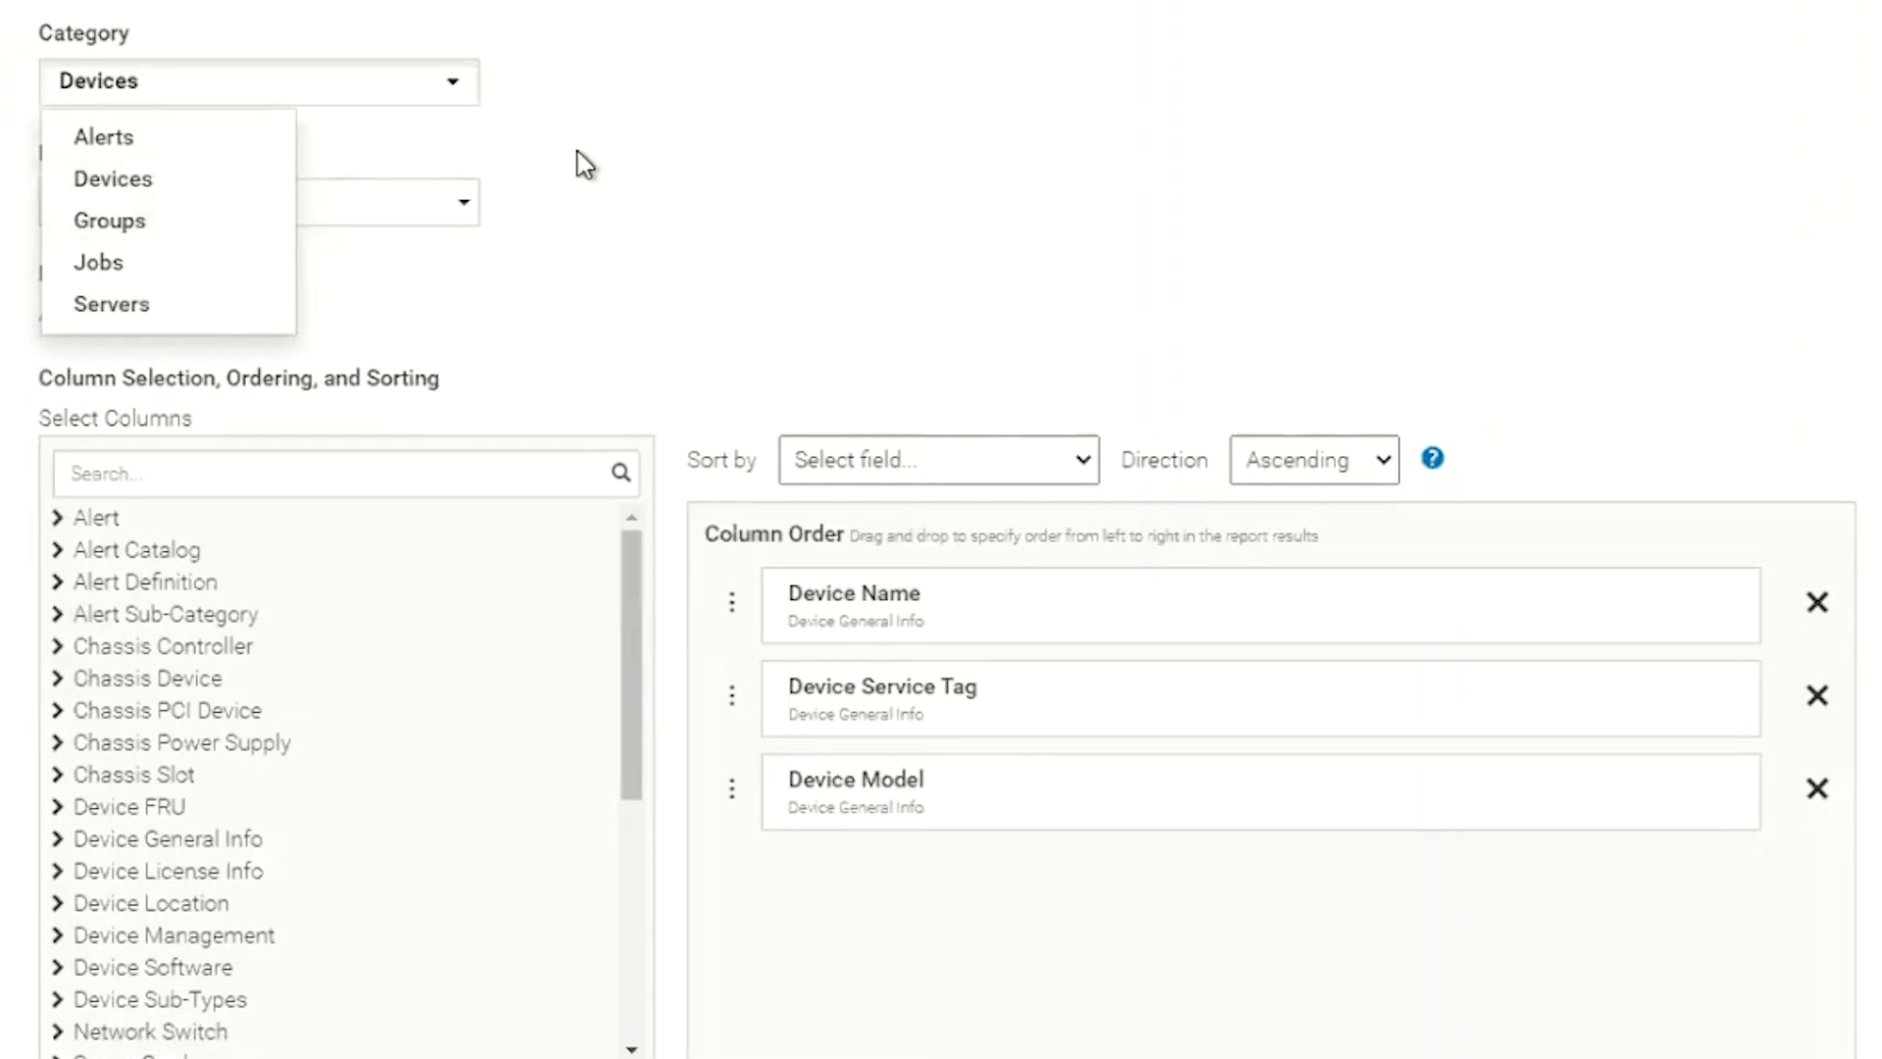
pyautogui.click(559, 179)
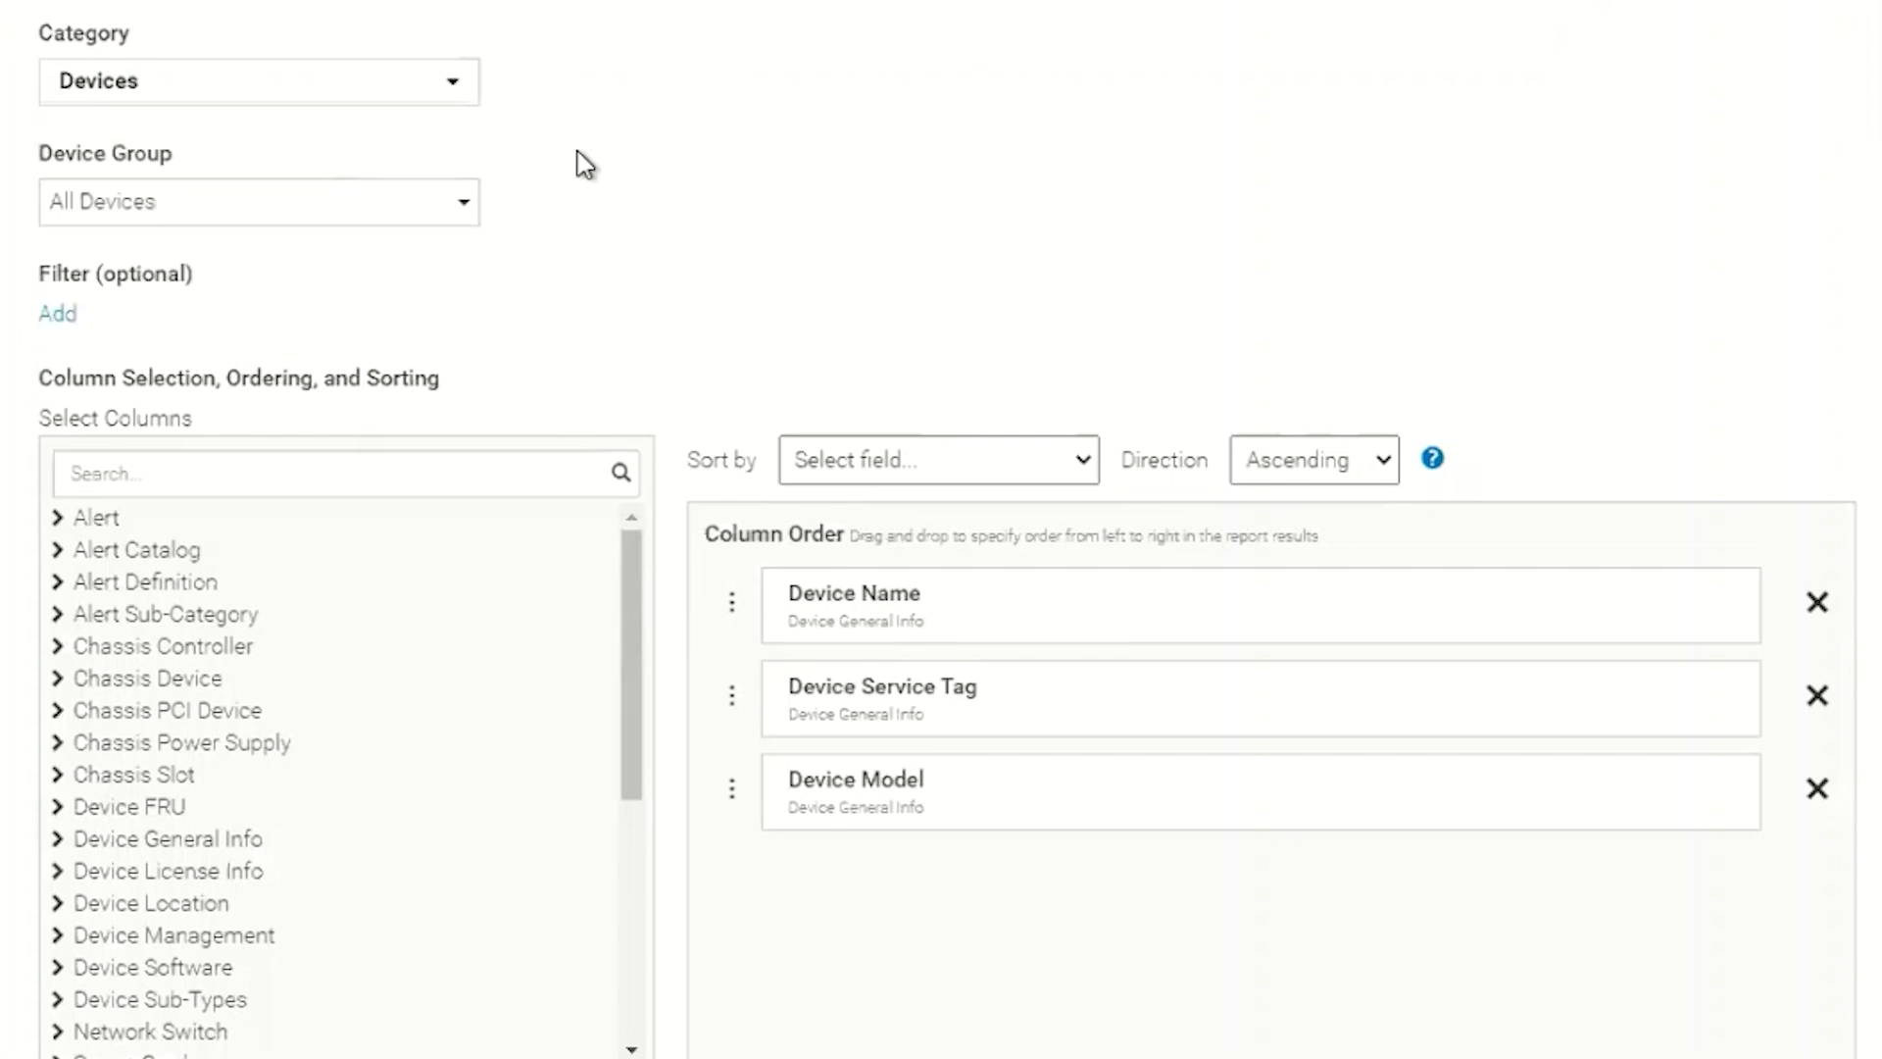
pyautogui.click(334, 221)
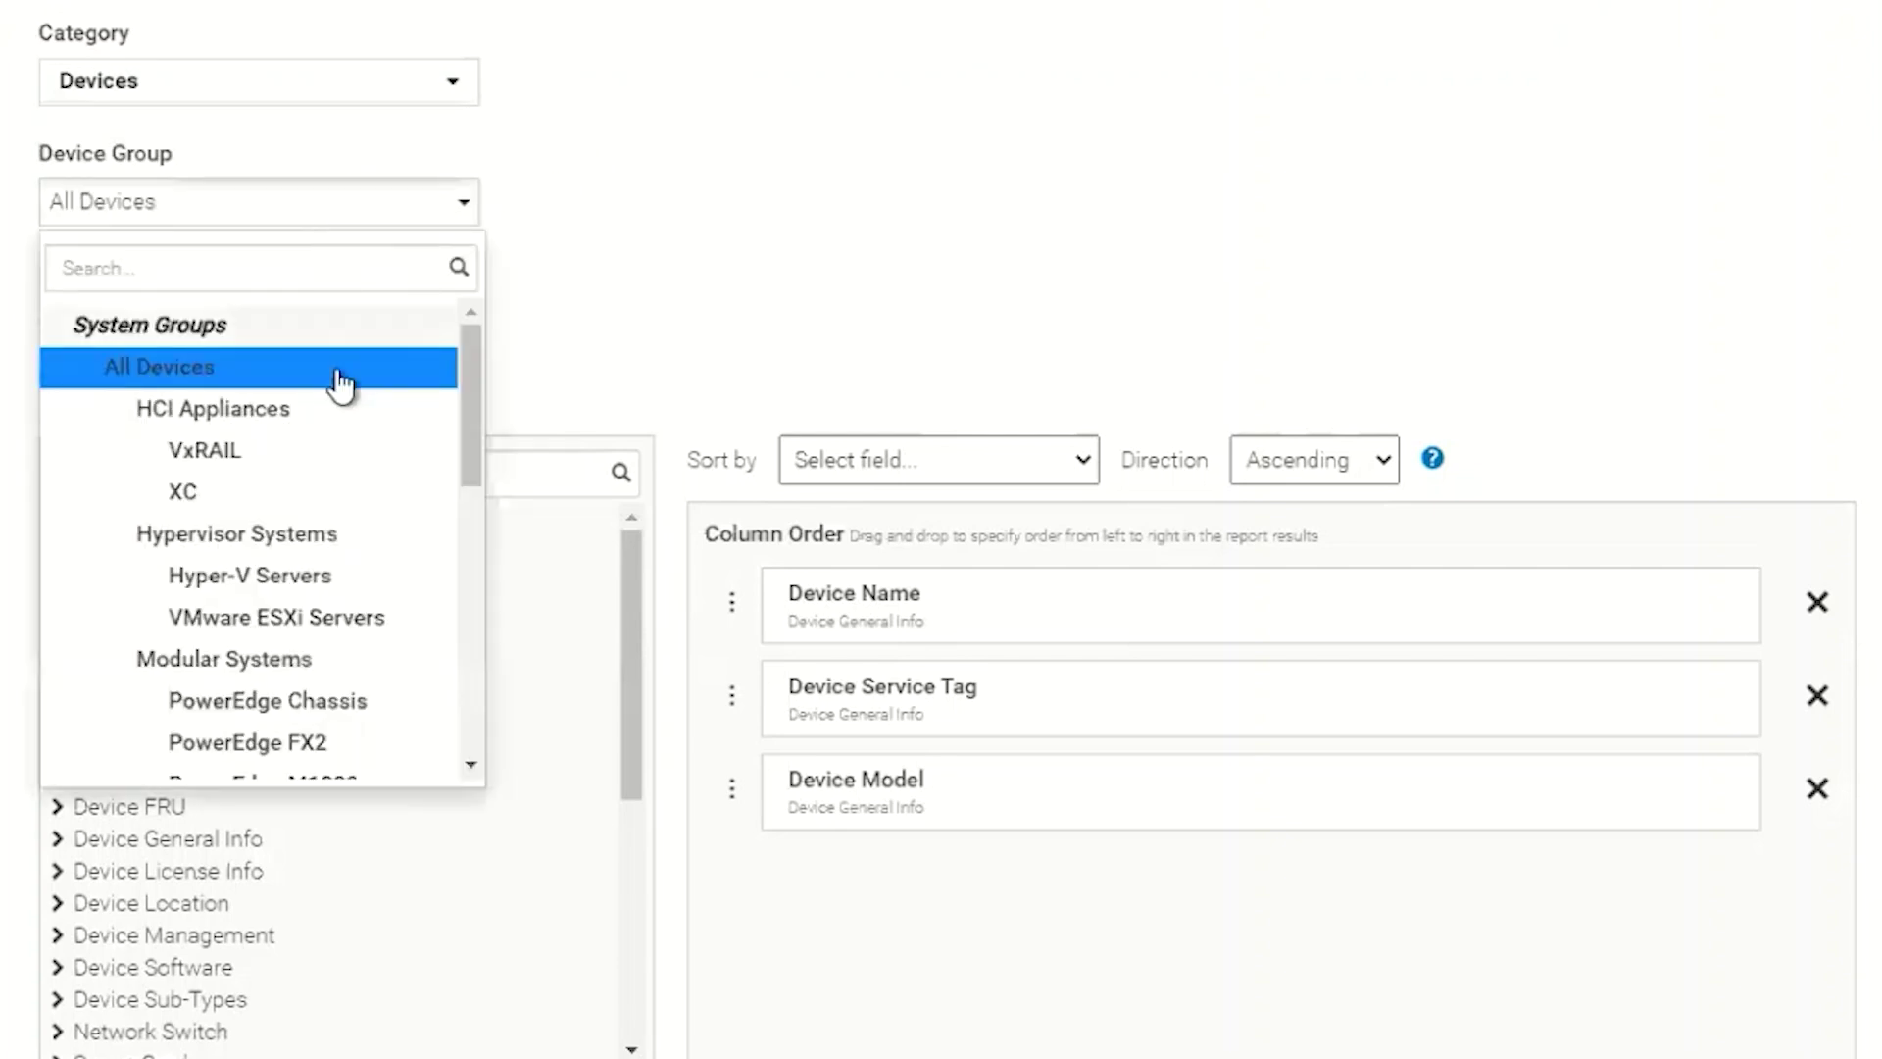
pyautogui.scroll(-5, 348, 428)
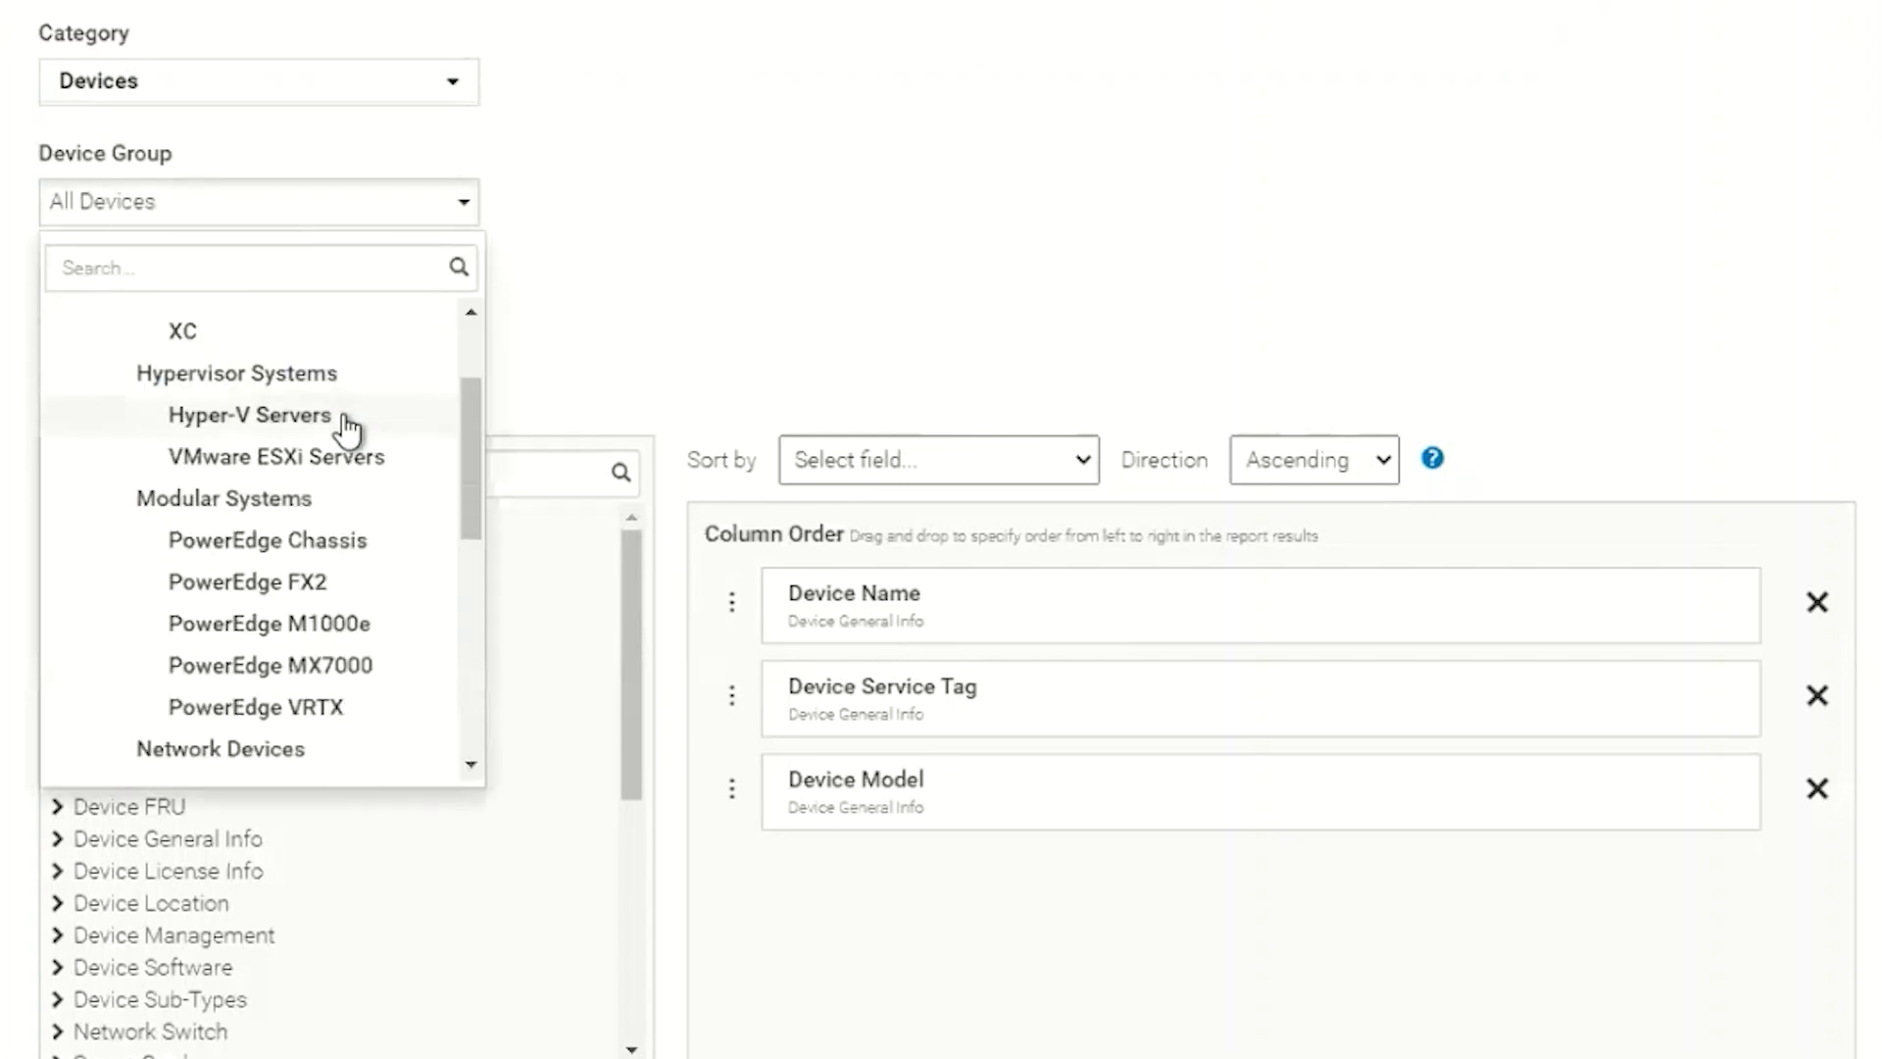
pyautogui.scroll(-2, 348, 428)
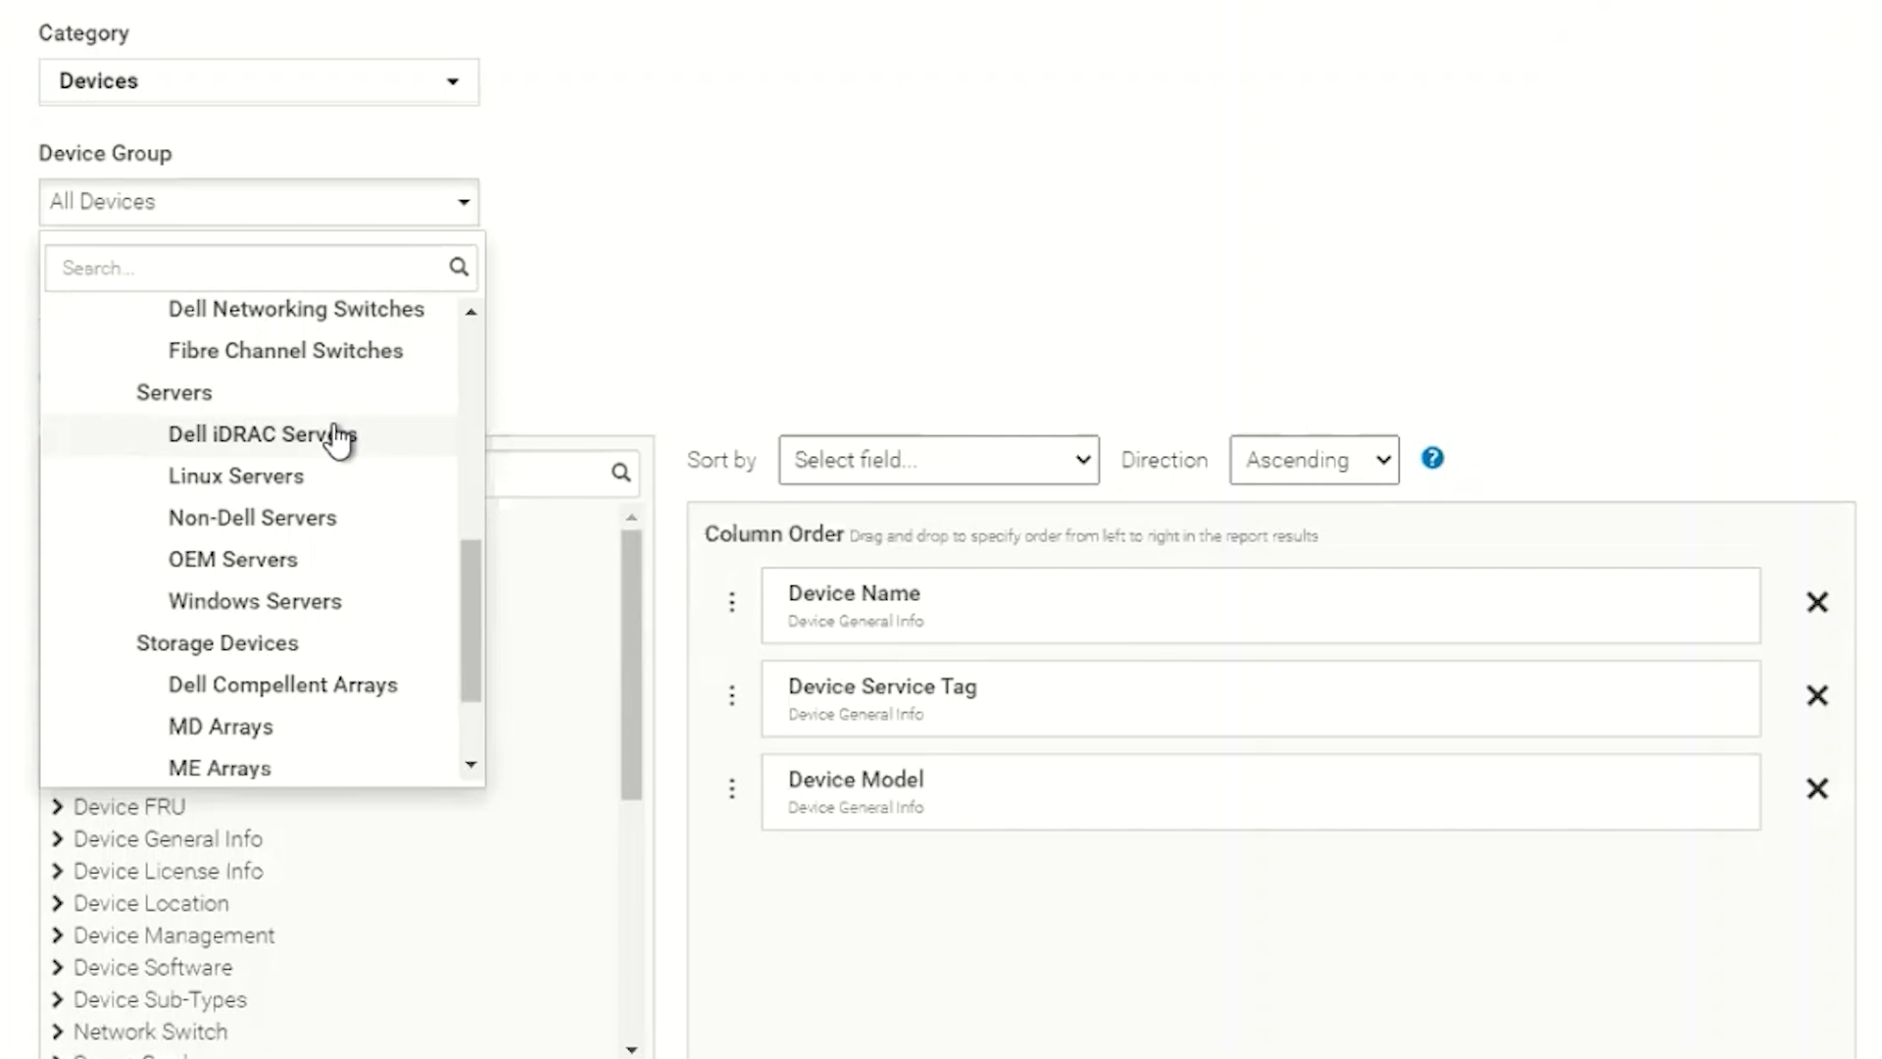
pyautogui.scroll(-2, 338, 441)
pyautogui.click(655, 330)
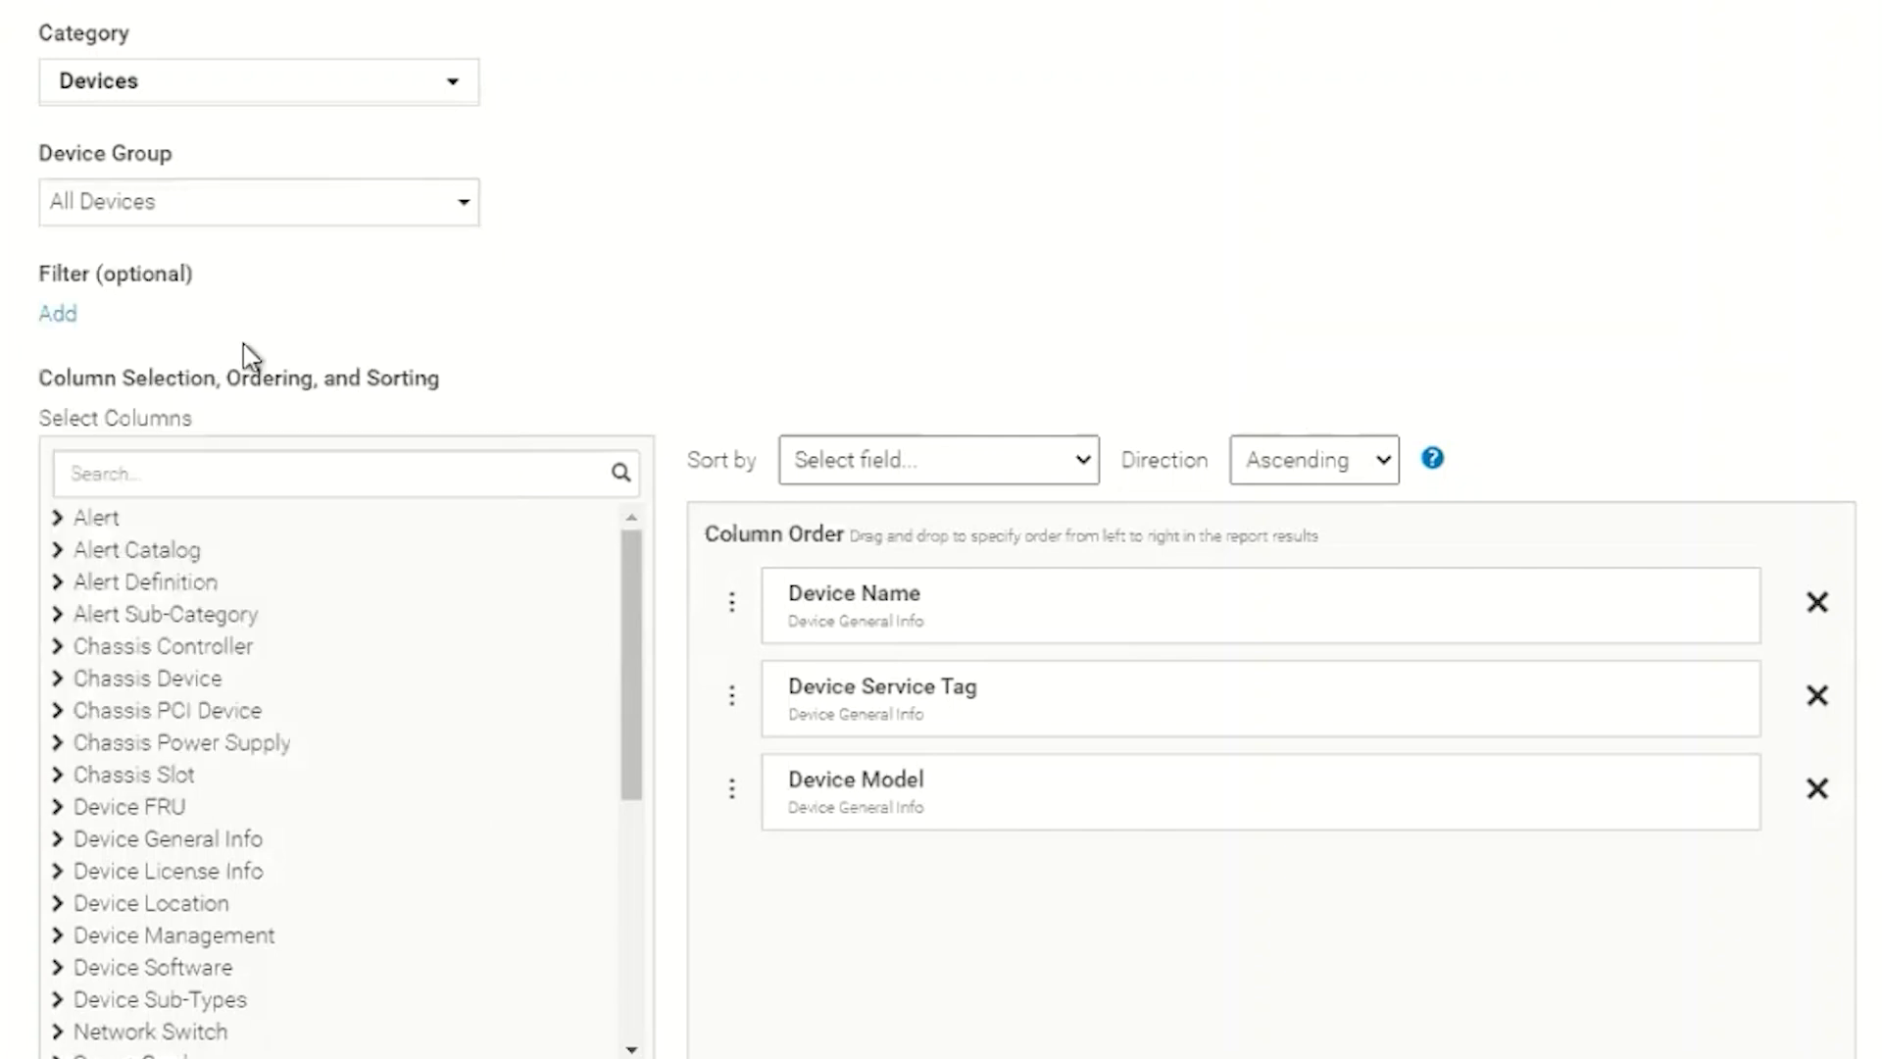
# - Start a report filter with the criterion Alert Message = idrac
pyautogui.click(56, 313)
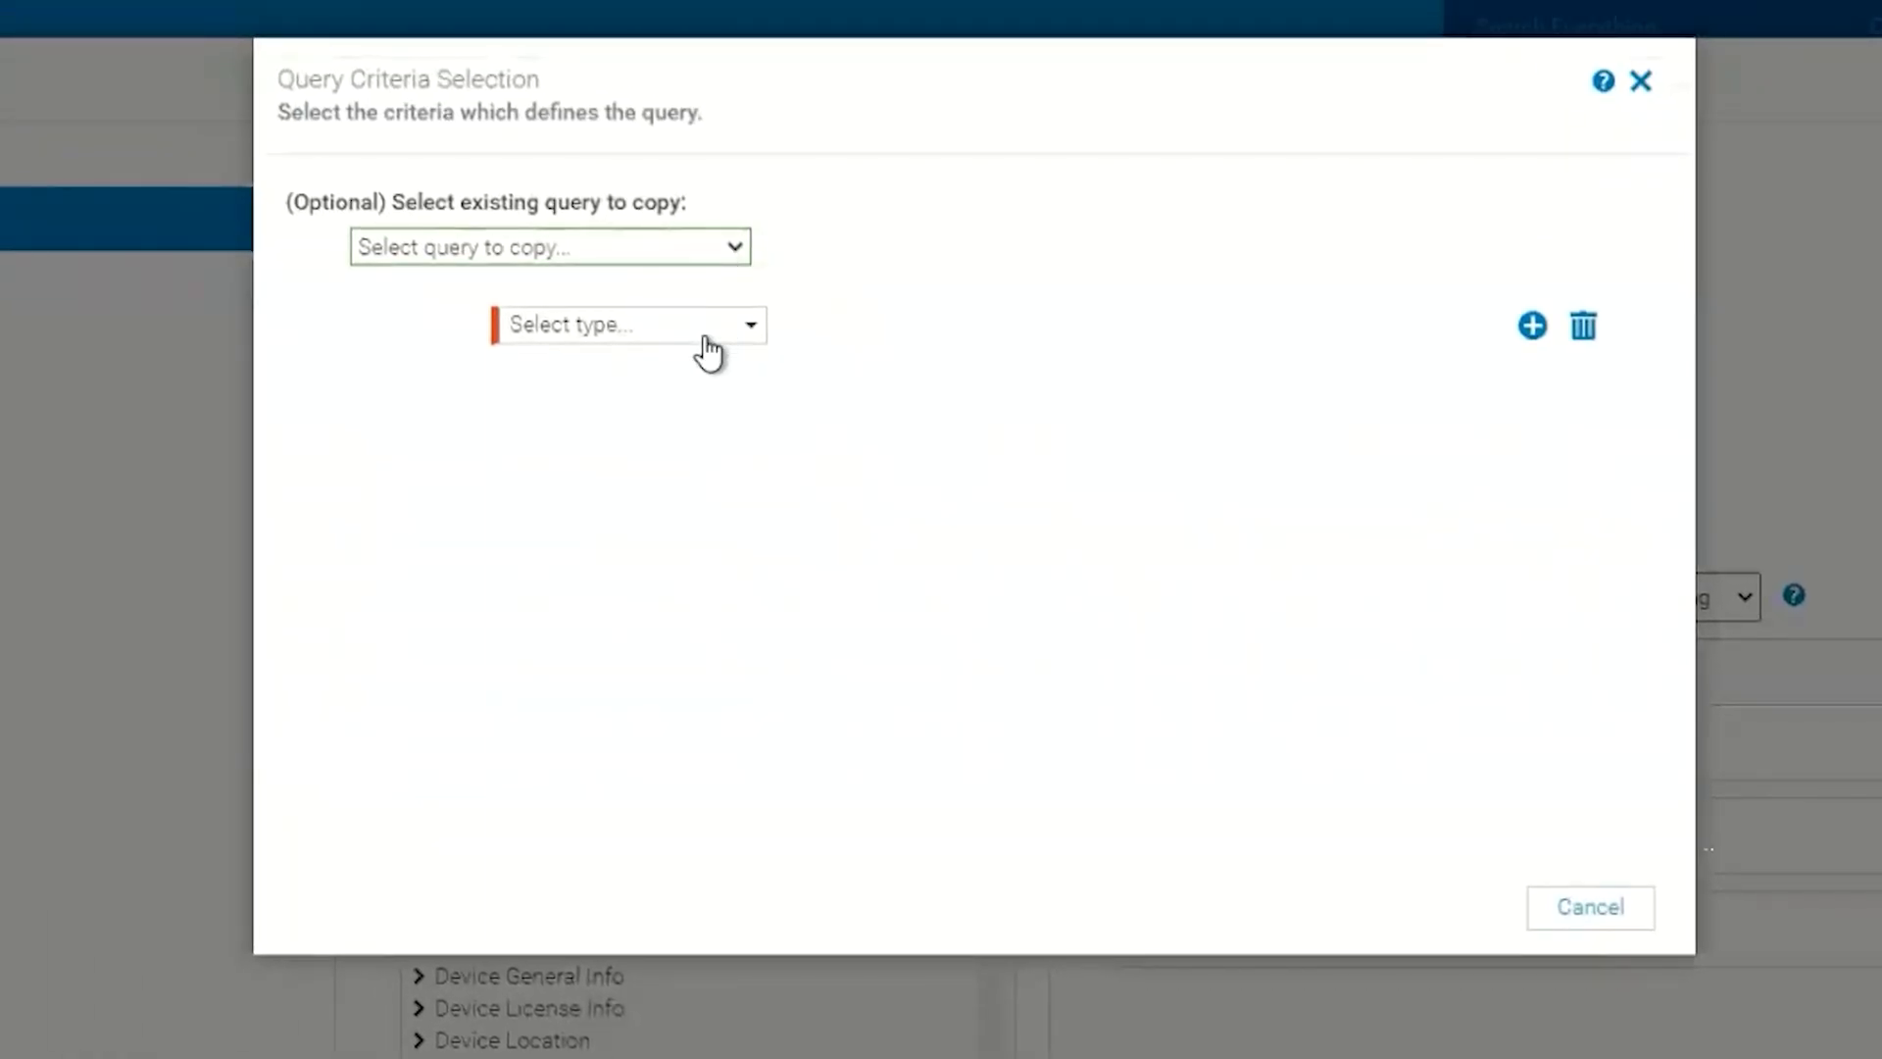
pyautogui.click(718, 347)
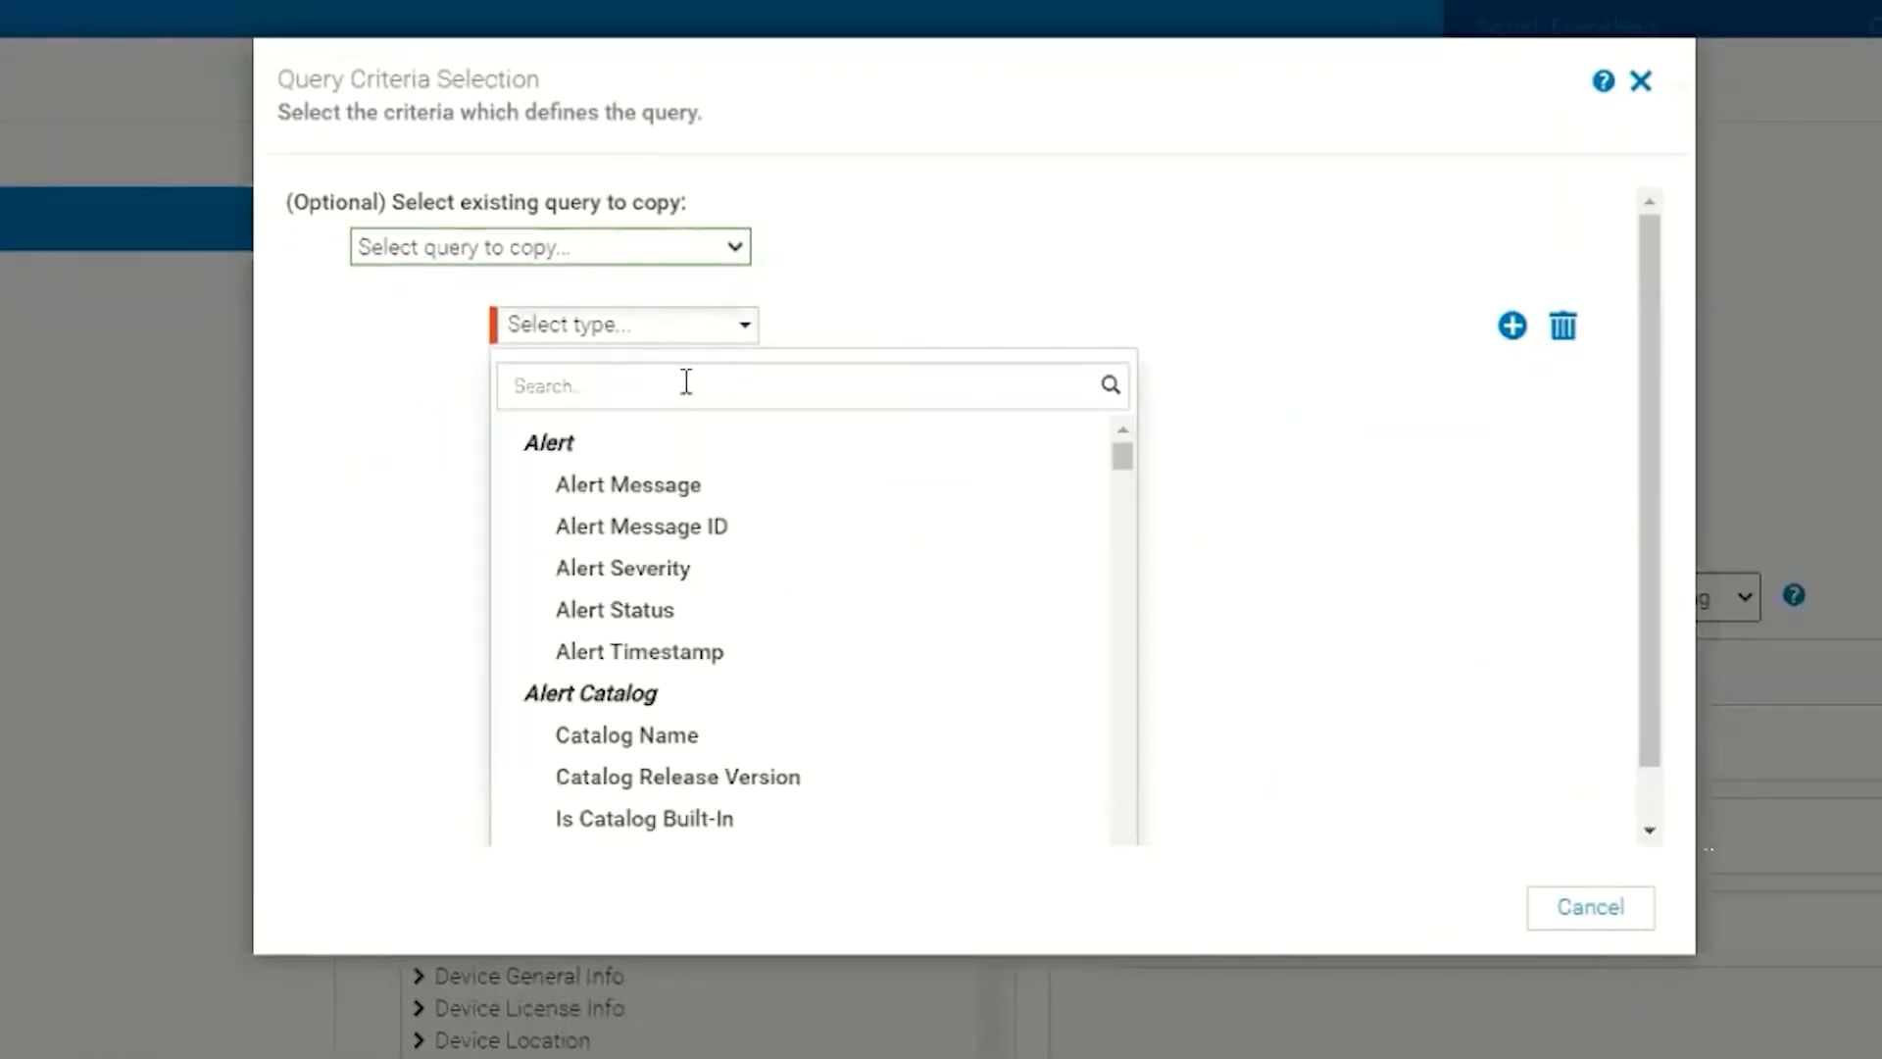
pyautogui.click(626, 453)
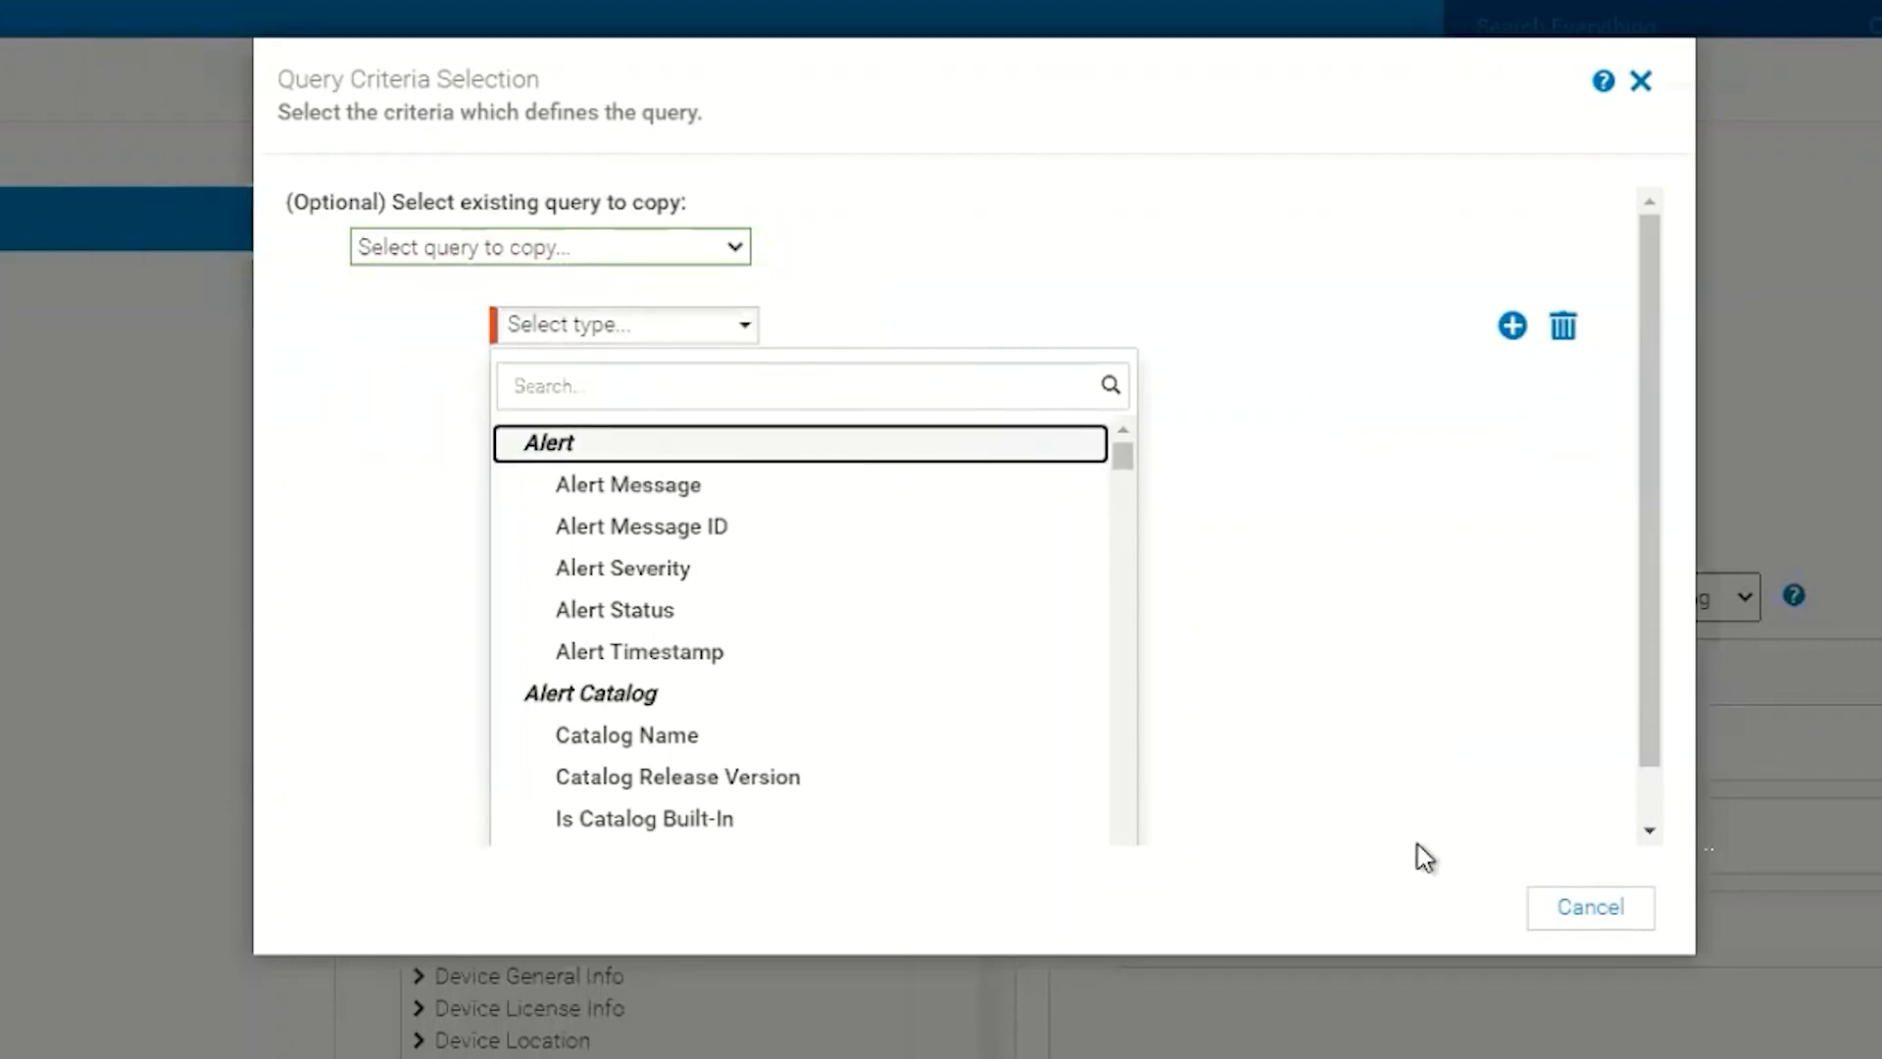
pyautogui.click(602, 490)
pyautogui.click(893, 336)
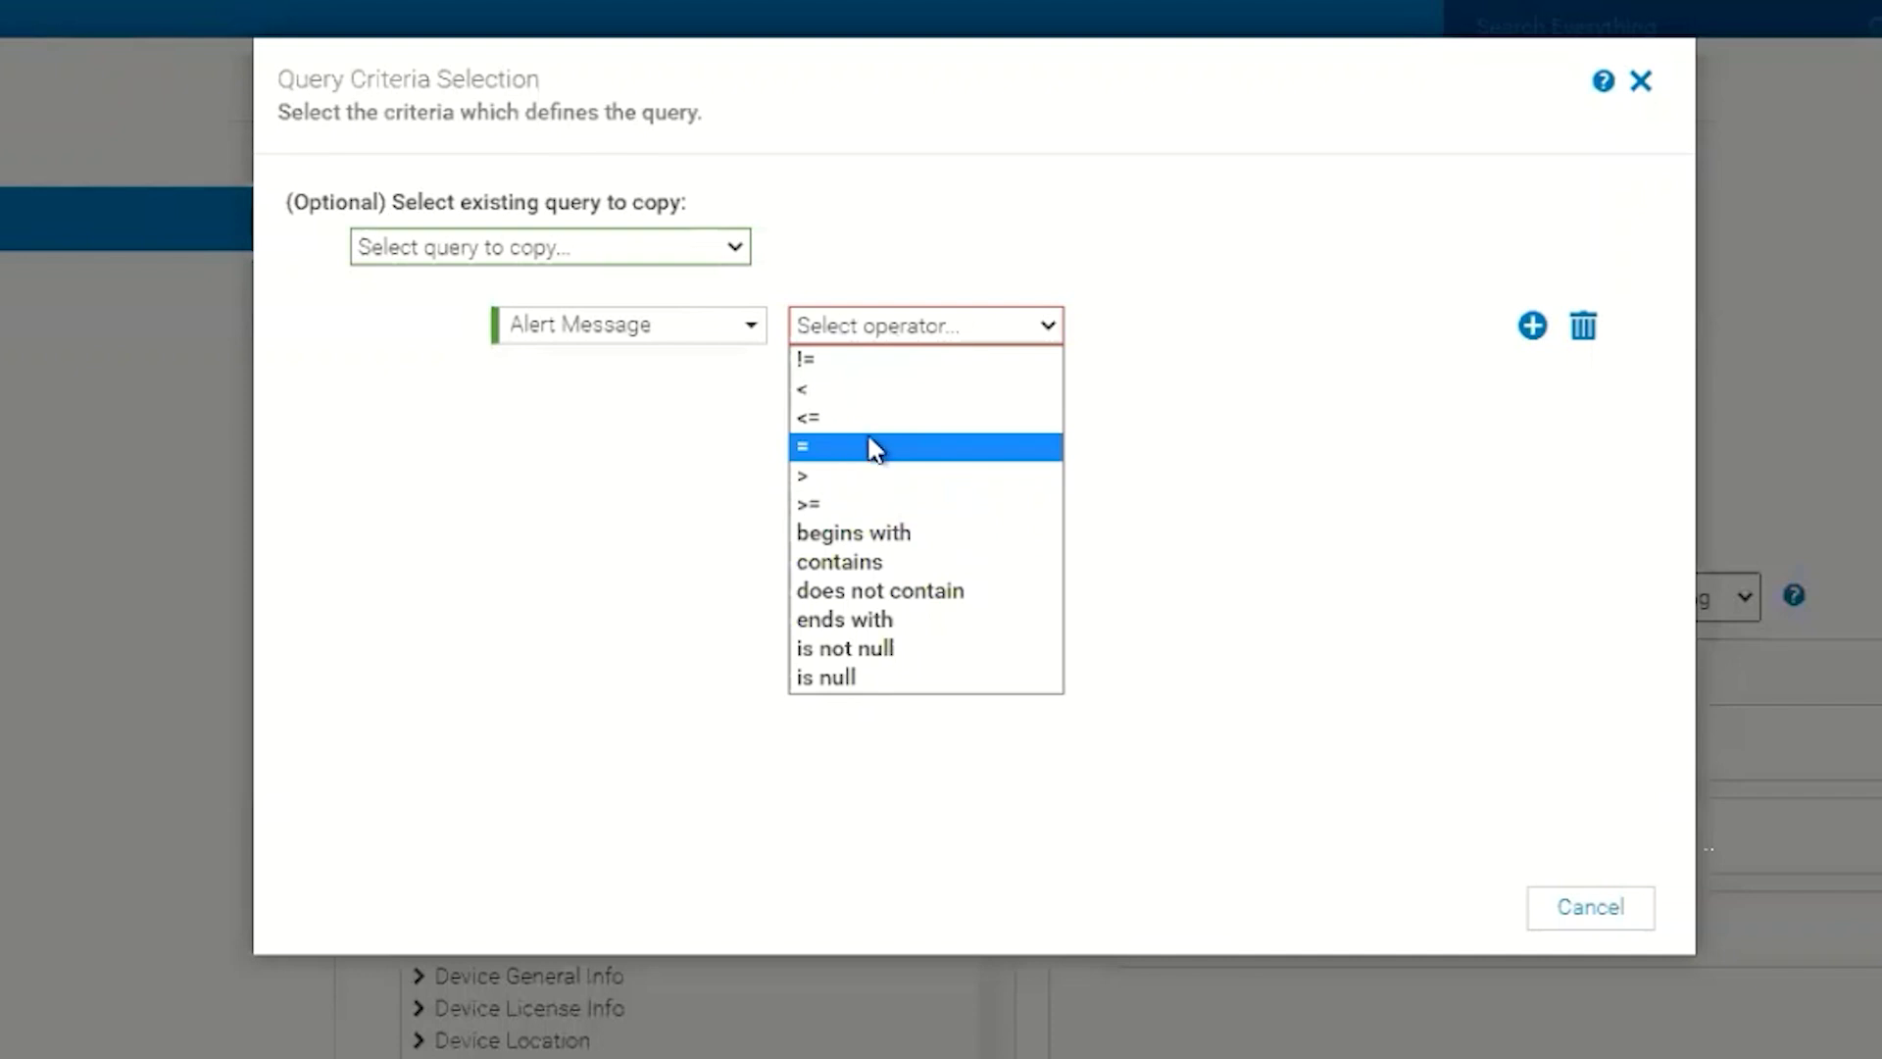
pyautogui.click(972, 443)
pyautogui.click(1154, 326)
pyautogui.write('idrac')
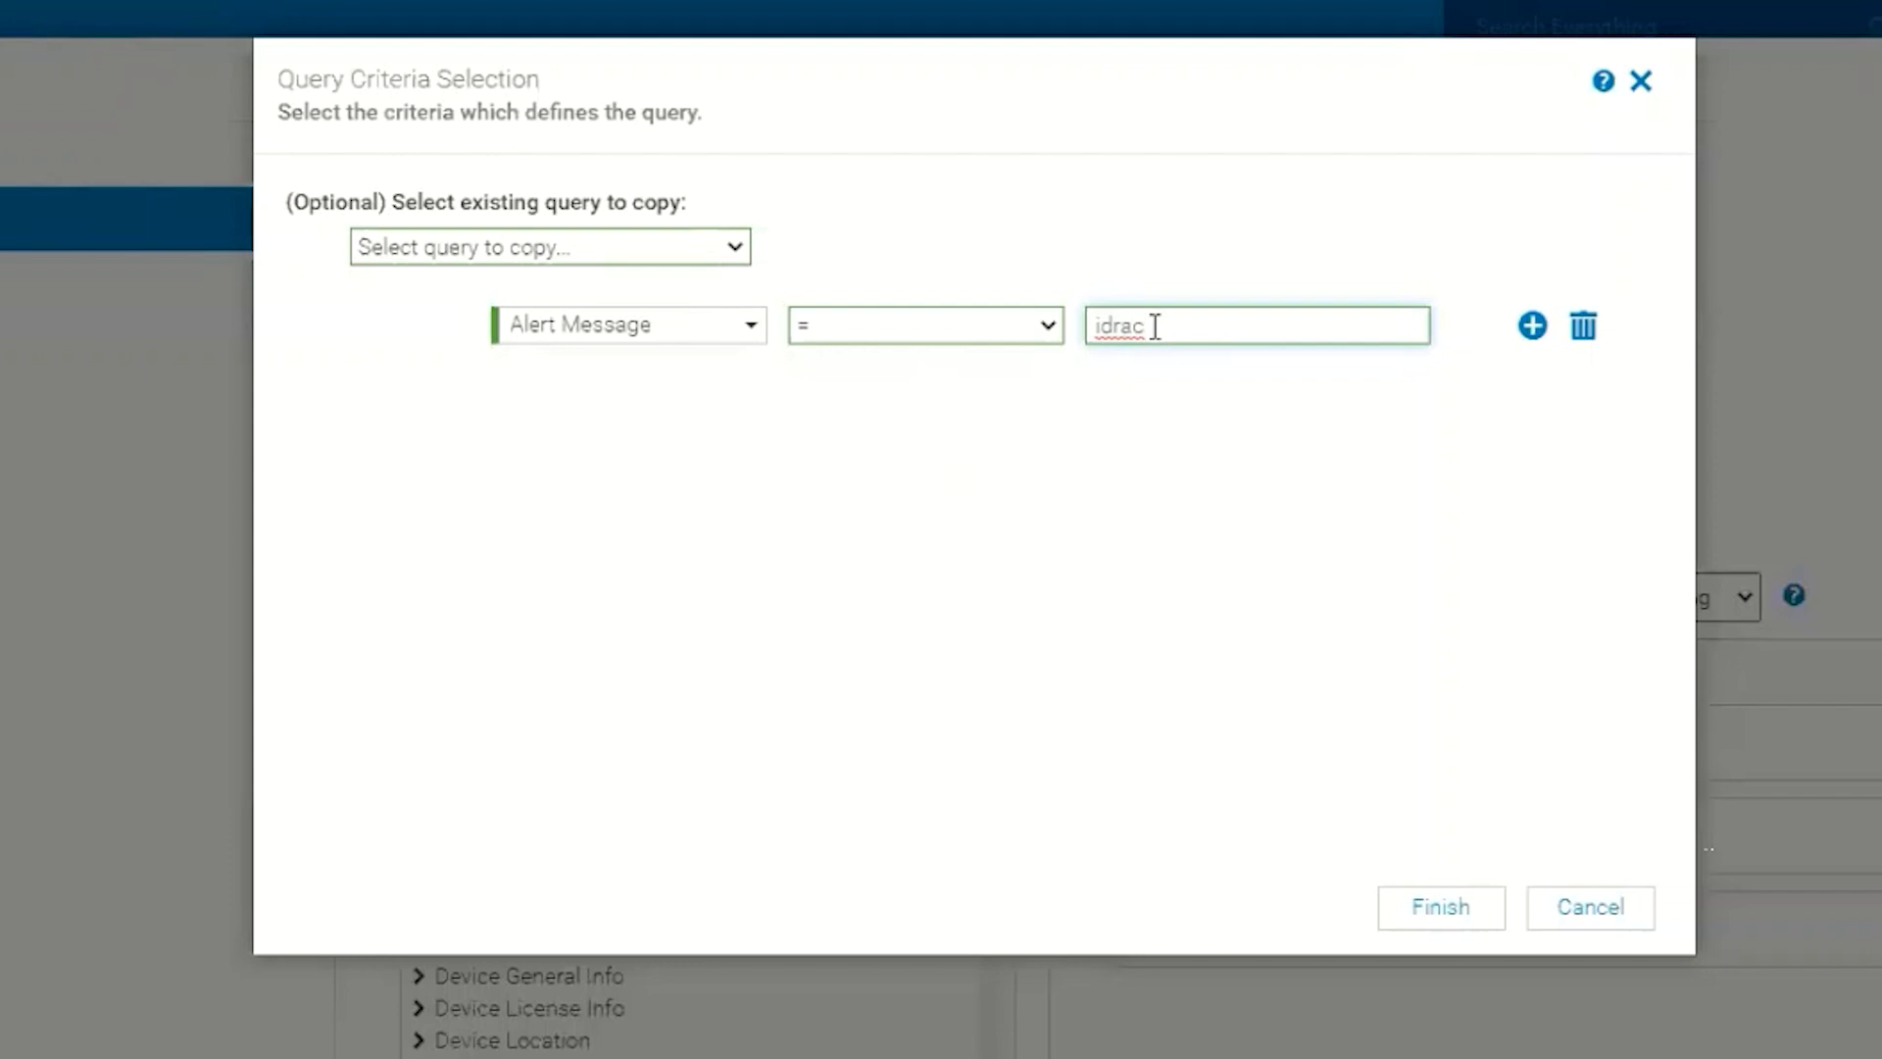
# - Add an OR criterion Alert Message ID < 34, then cancel the query so no filter applies
pyautogui.click(1533, 328)
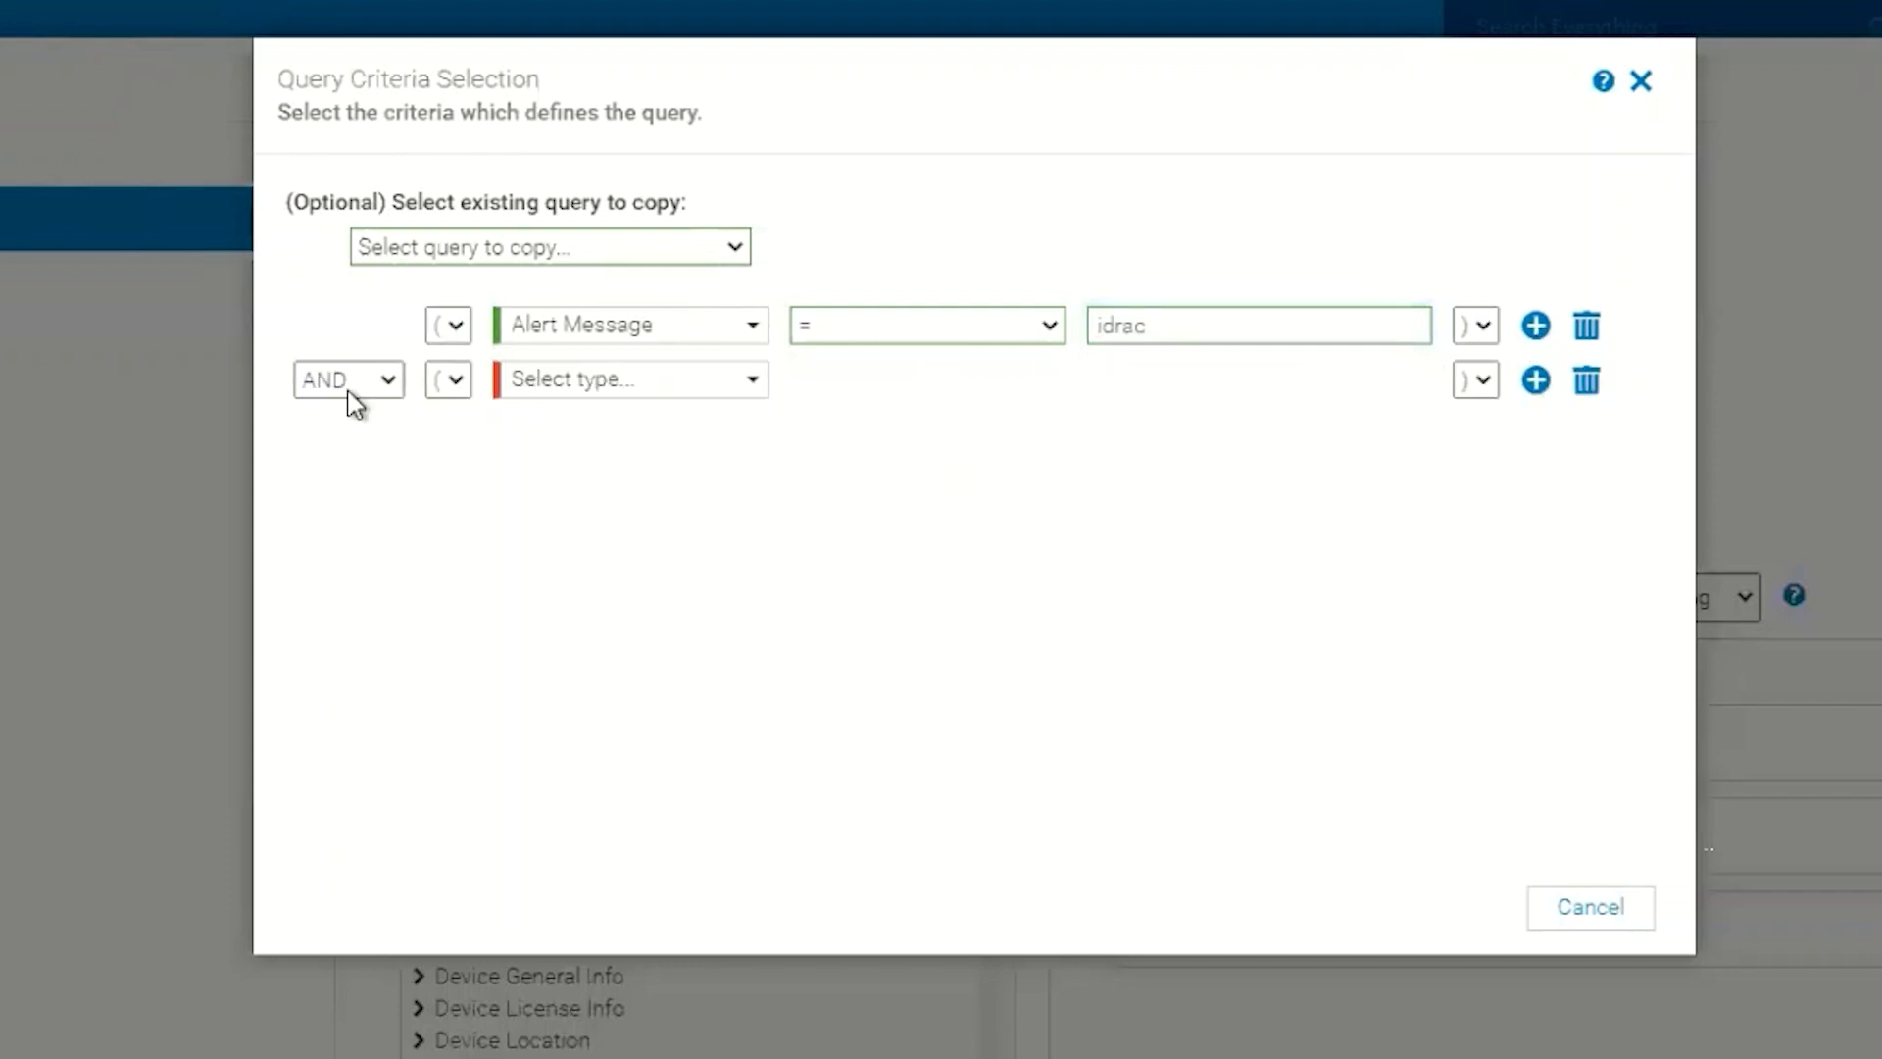
pyautogui.click(376, 385)
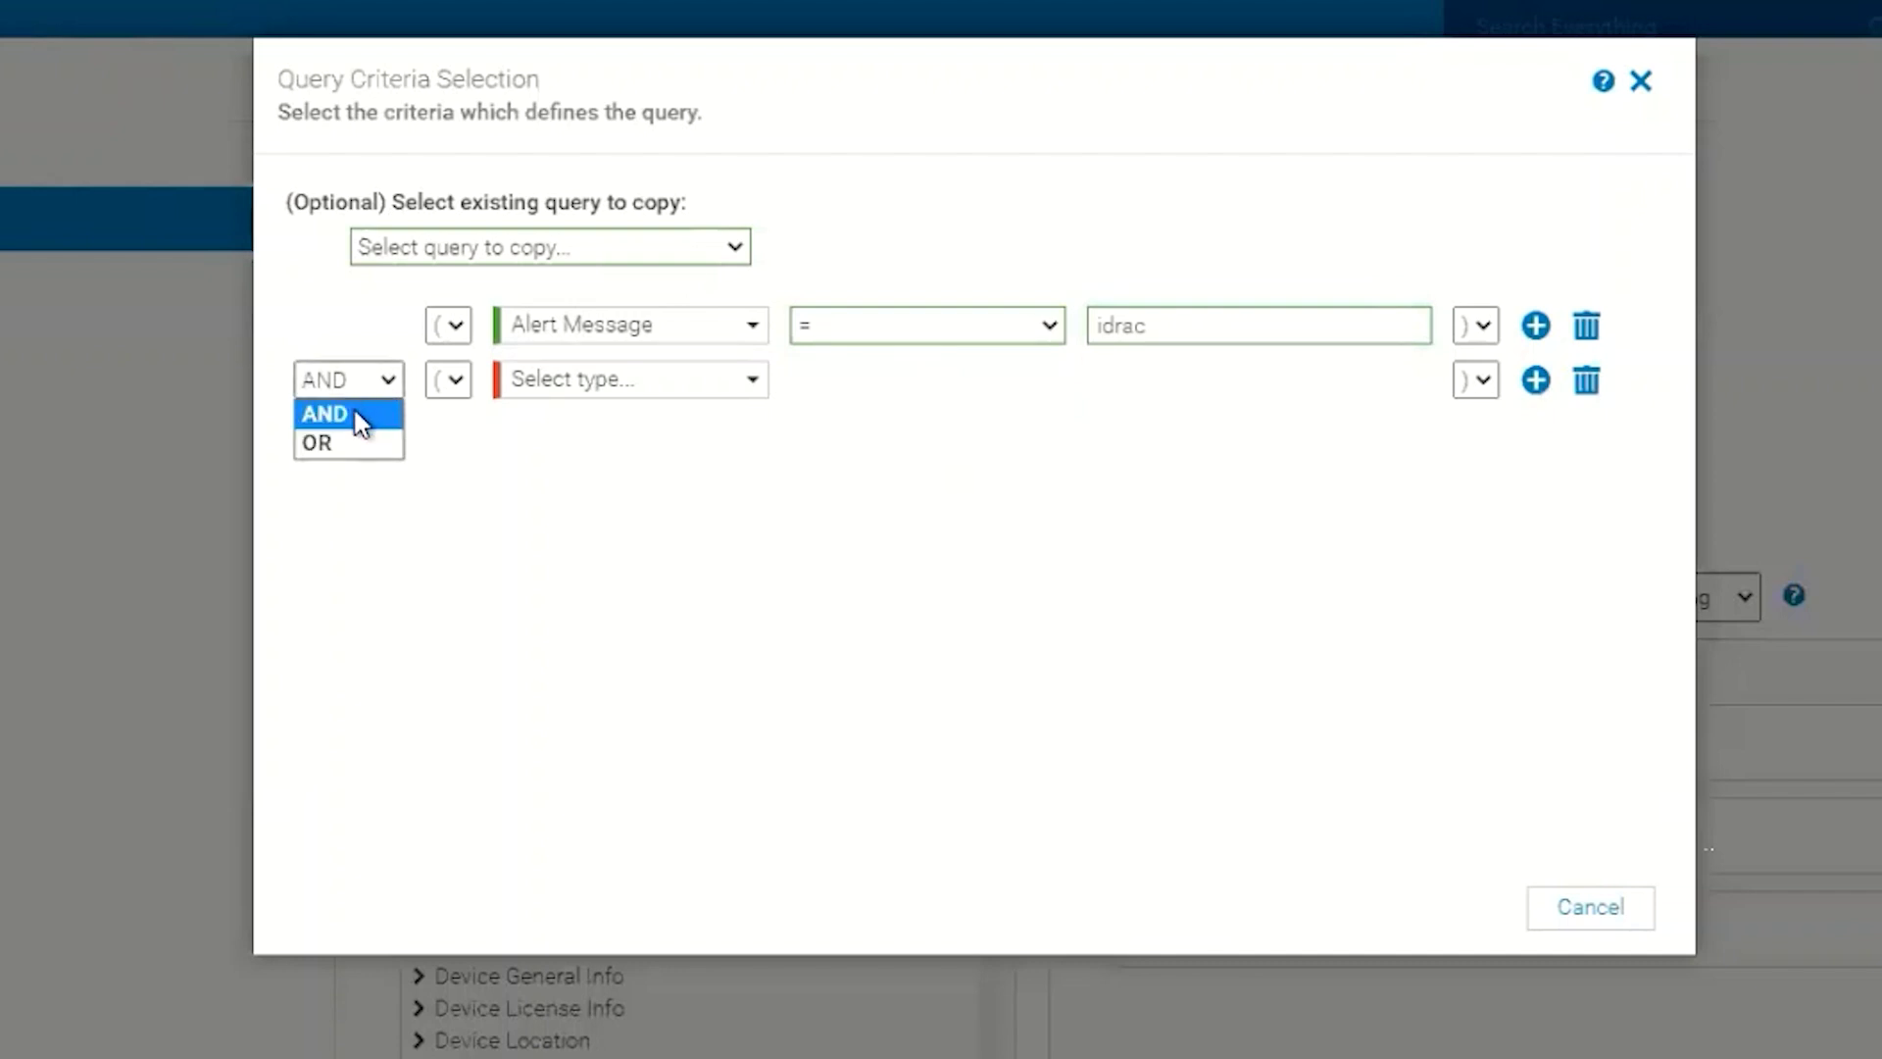
pyautogui.click(349, 446)
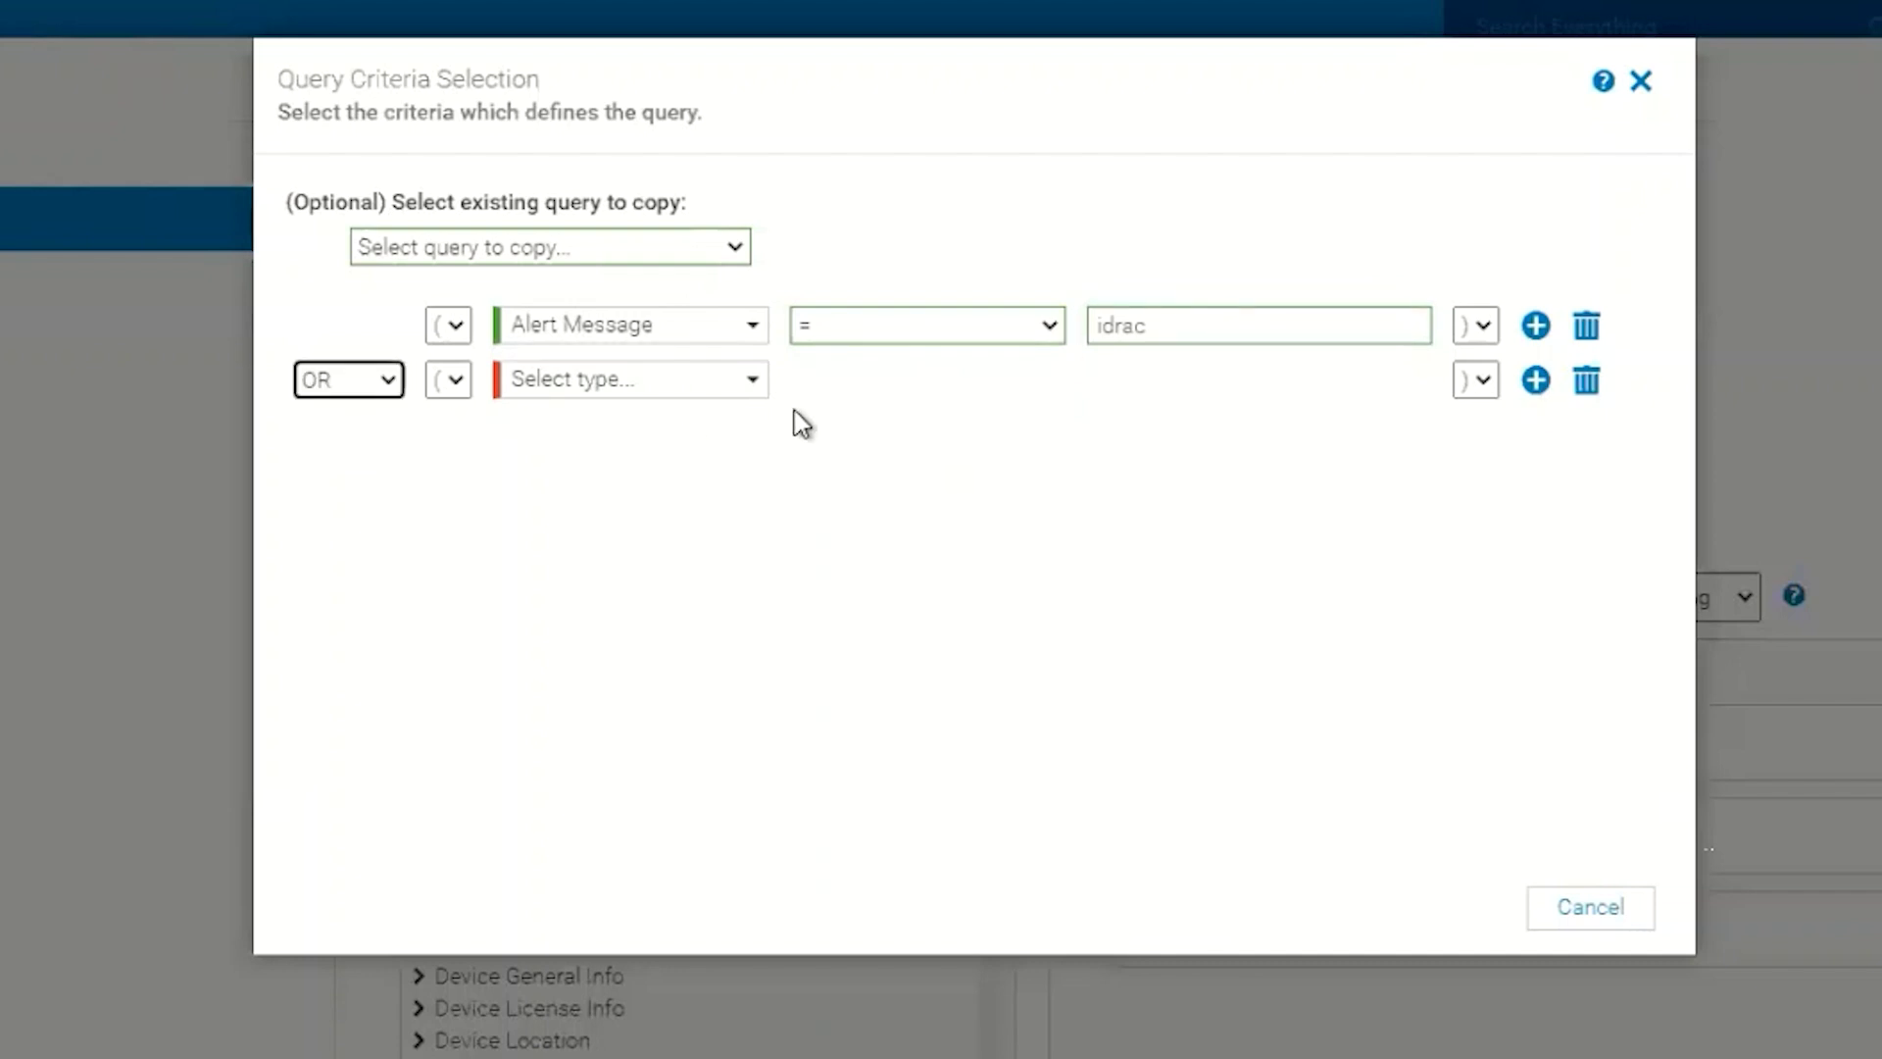
pyautogui.click(674, 388)
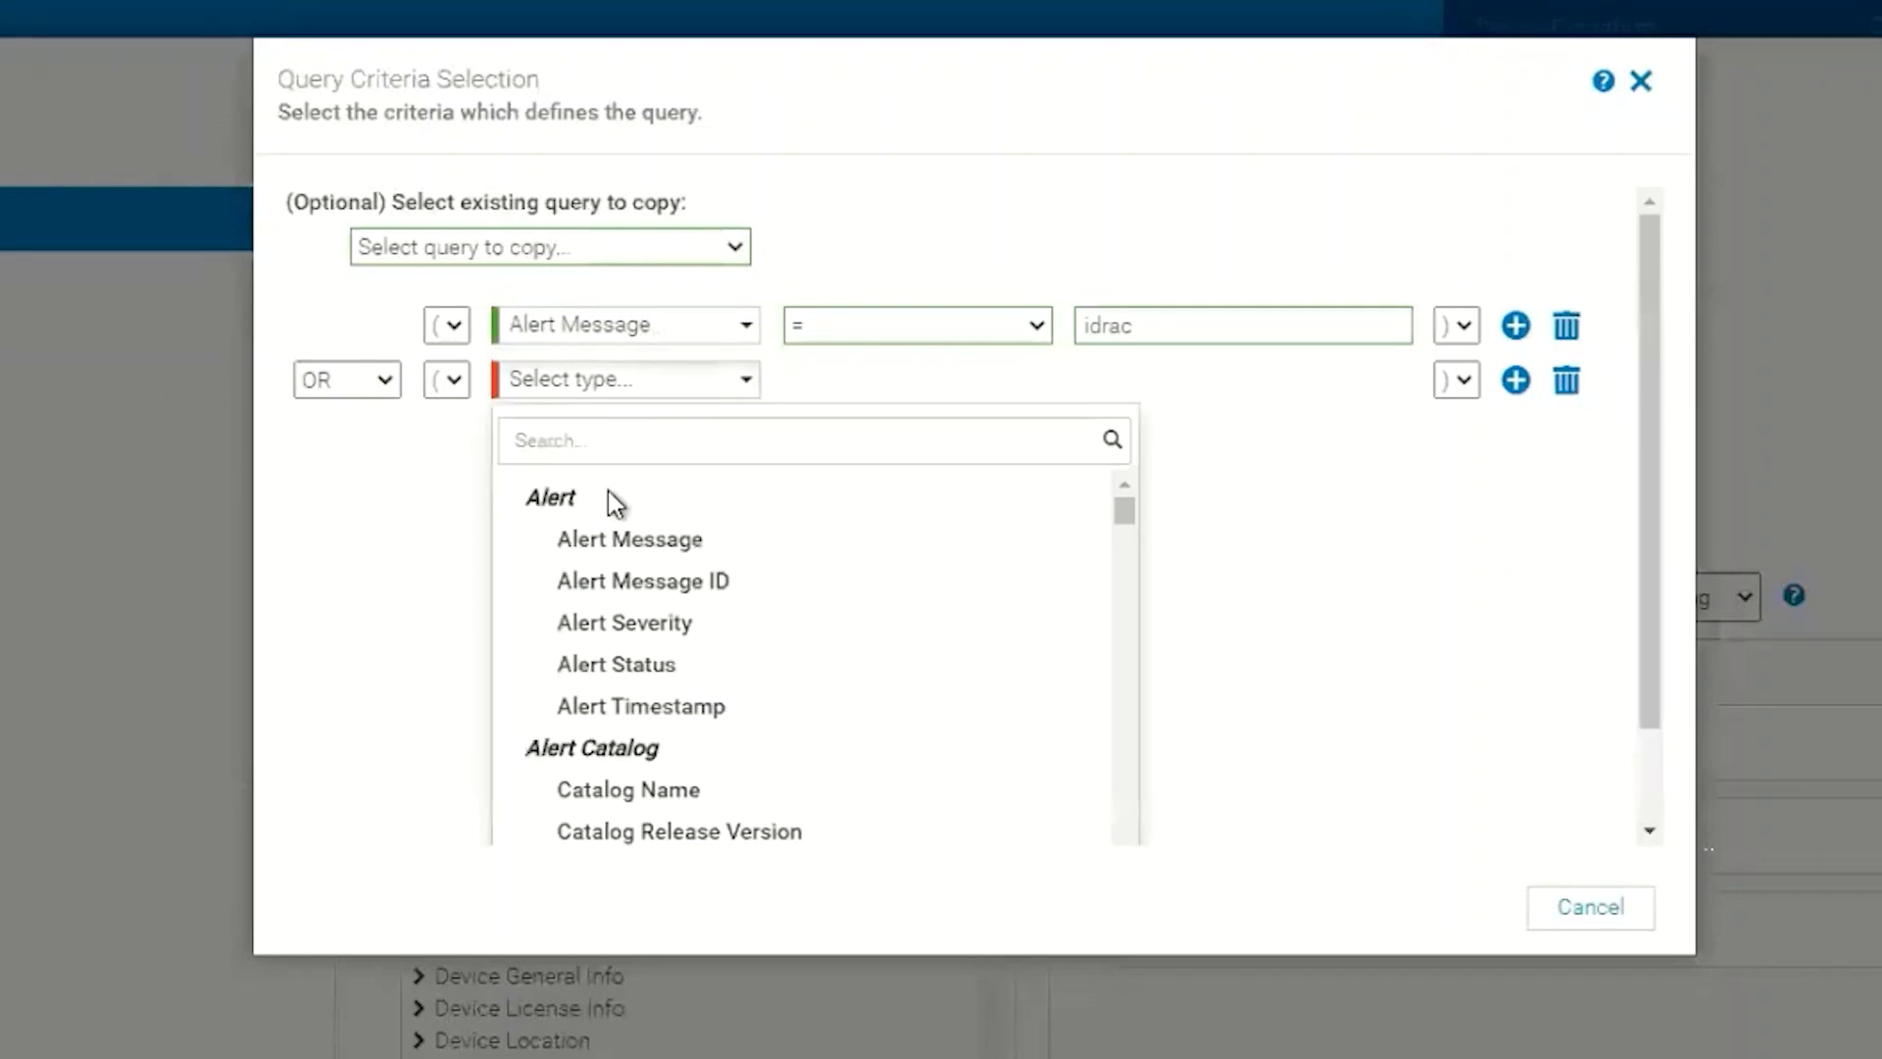
pyautogui.press('Return')
pyautogui.click(1049, 382)
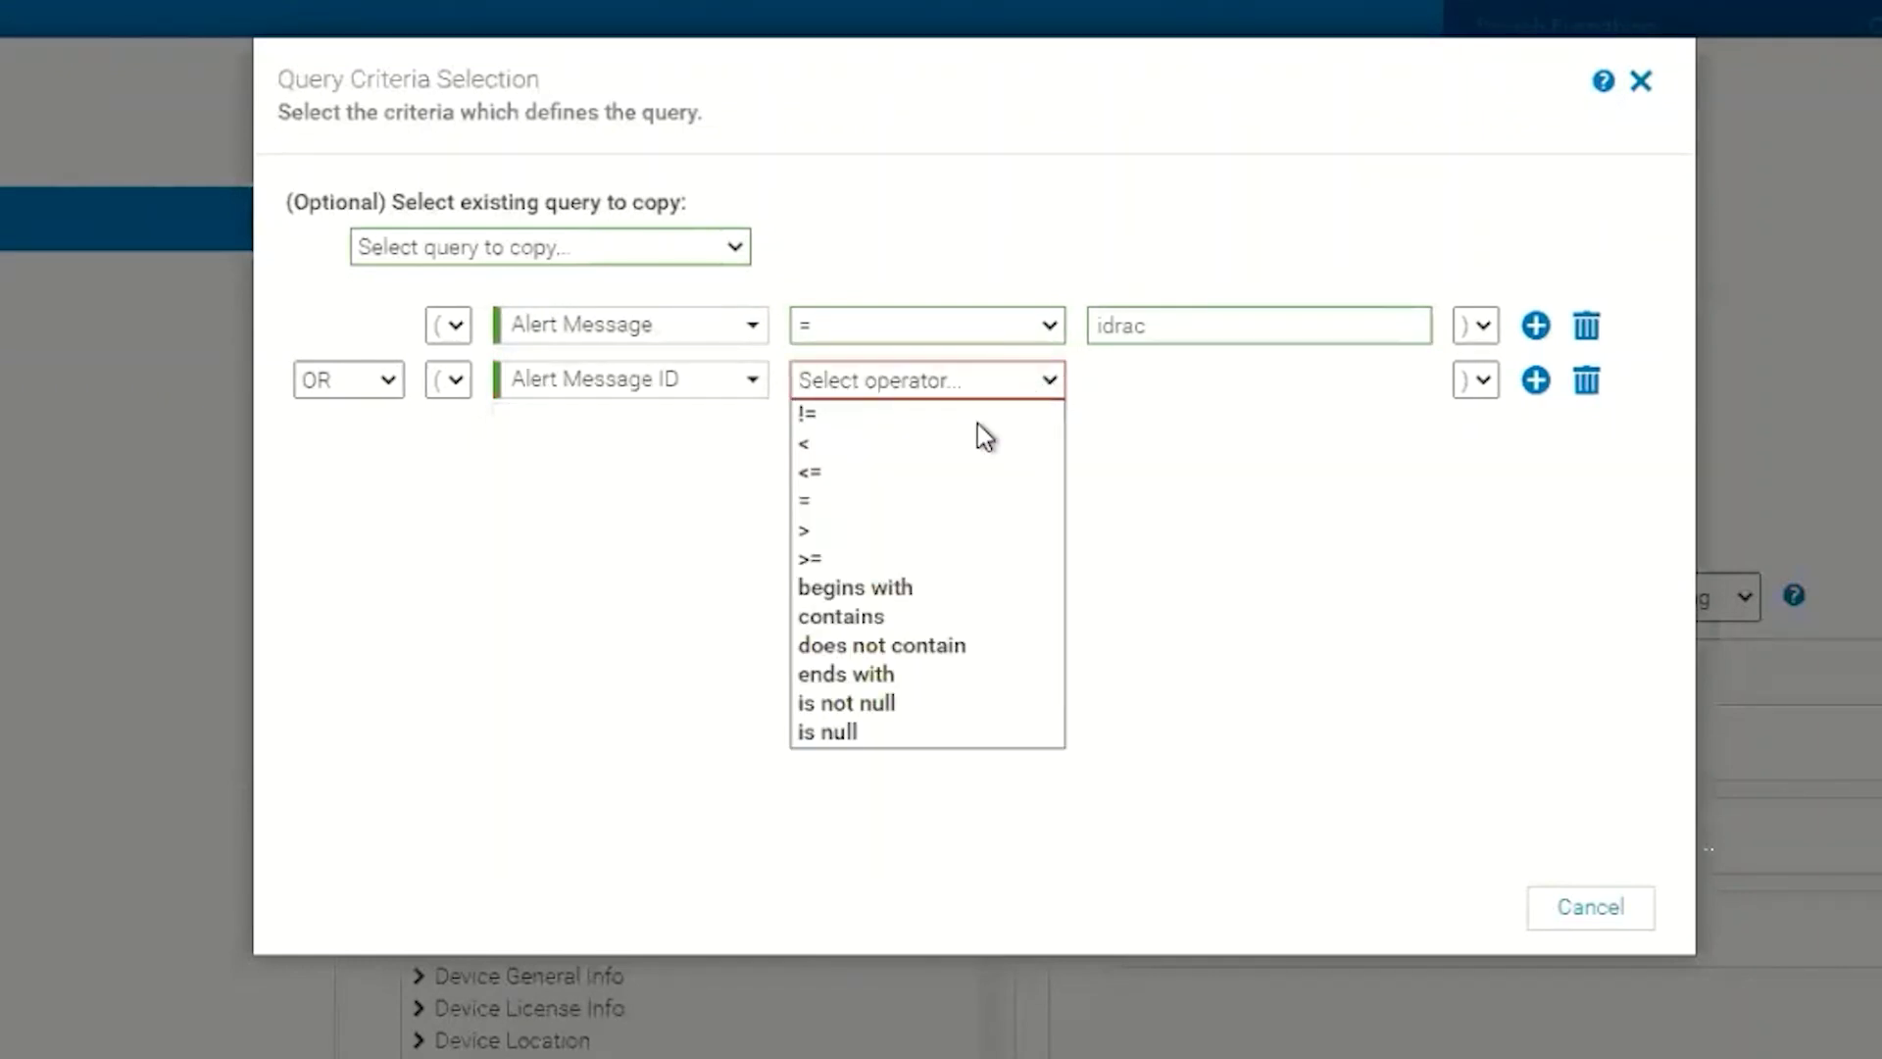
pyautogui.click(919, 438)
pyautogui.click(1237, 385)
pyautogui.write('34')
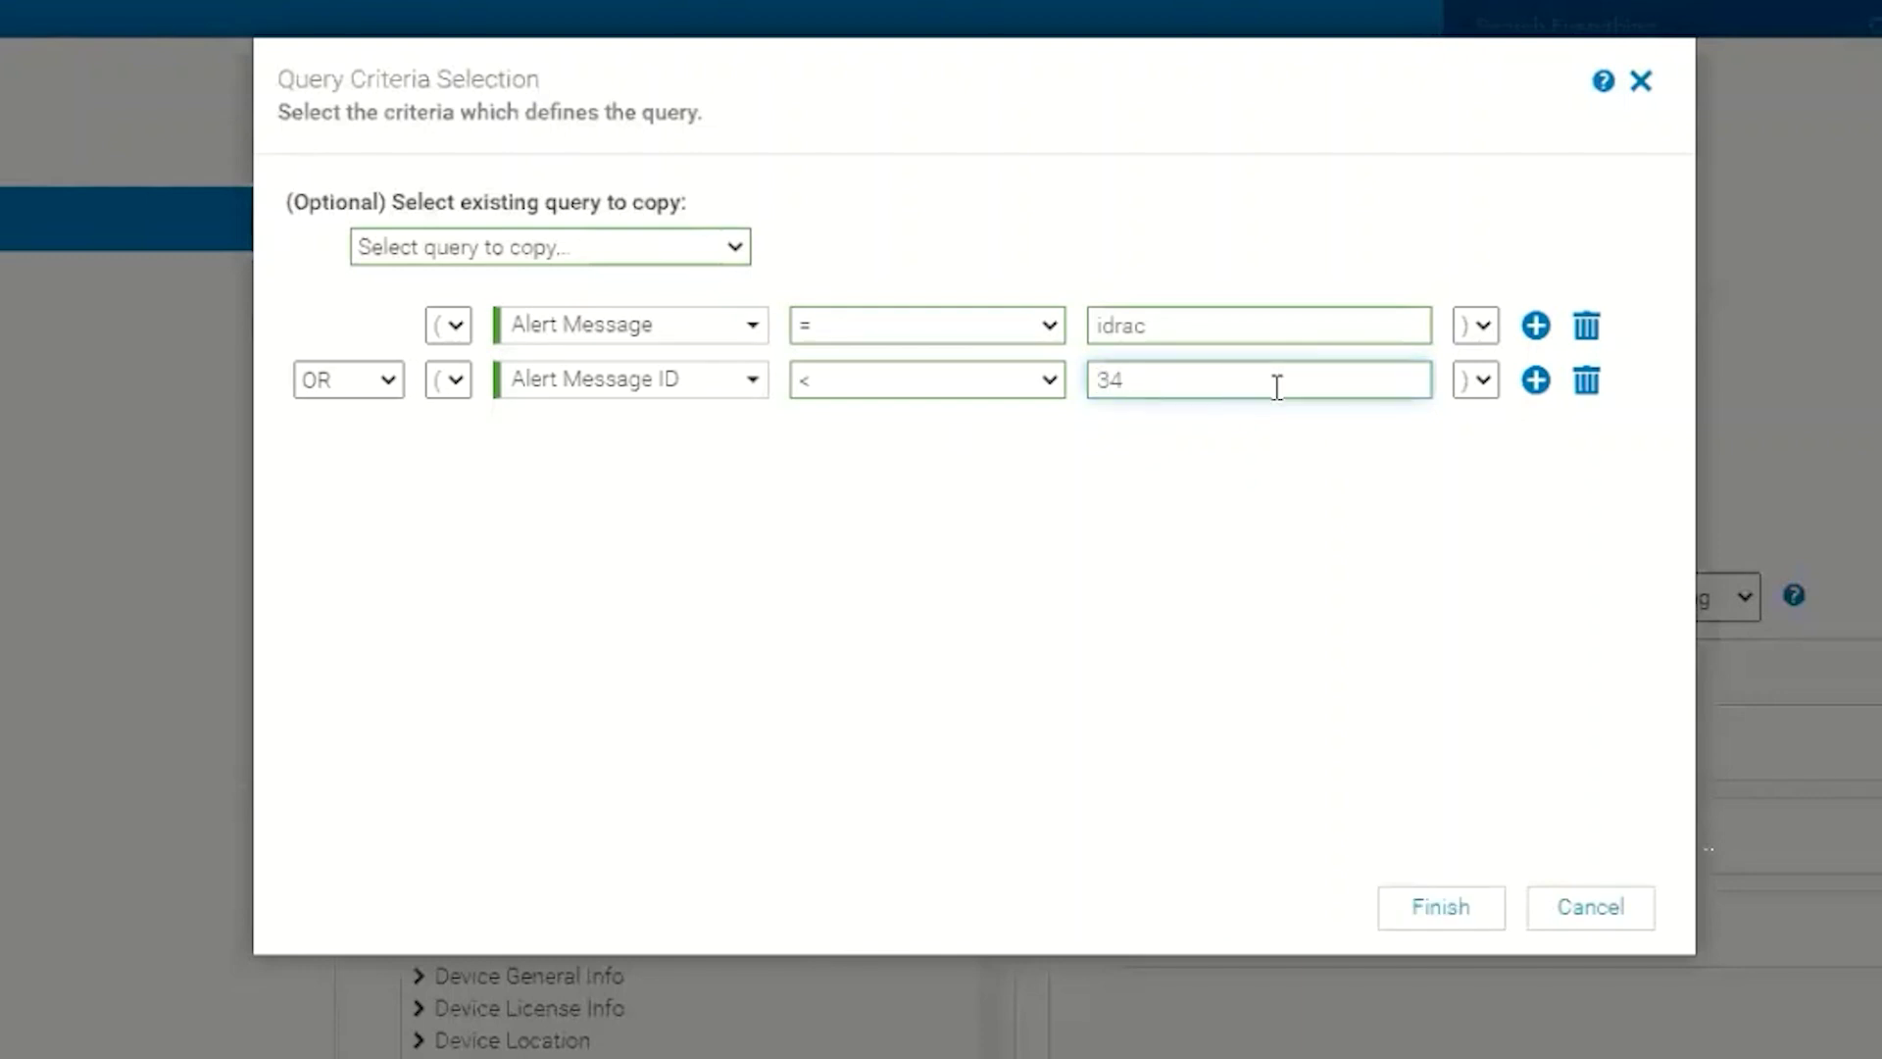
pyautogui.click(1536, 383)
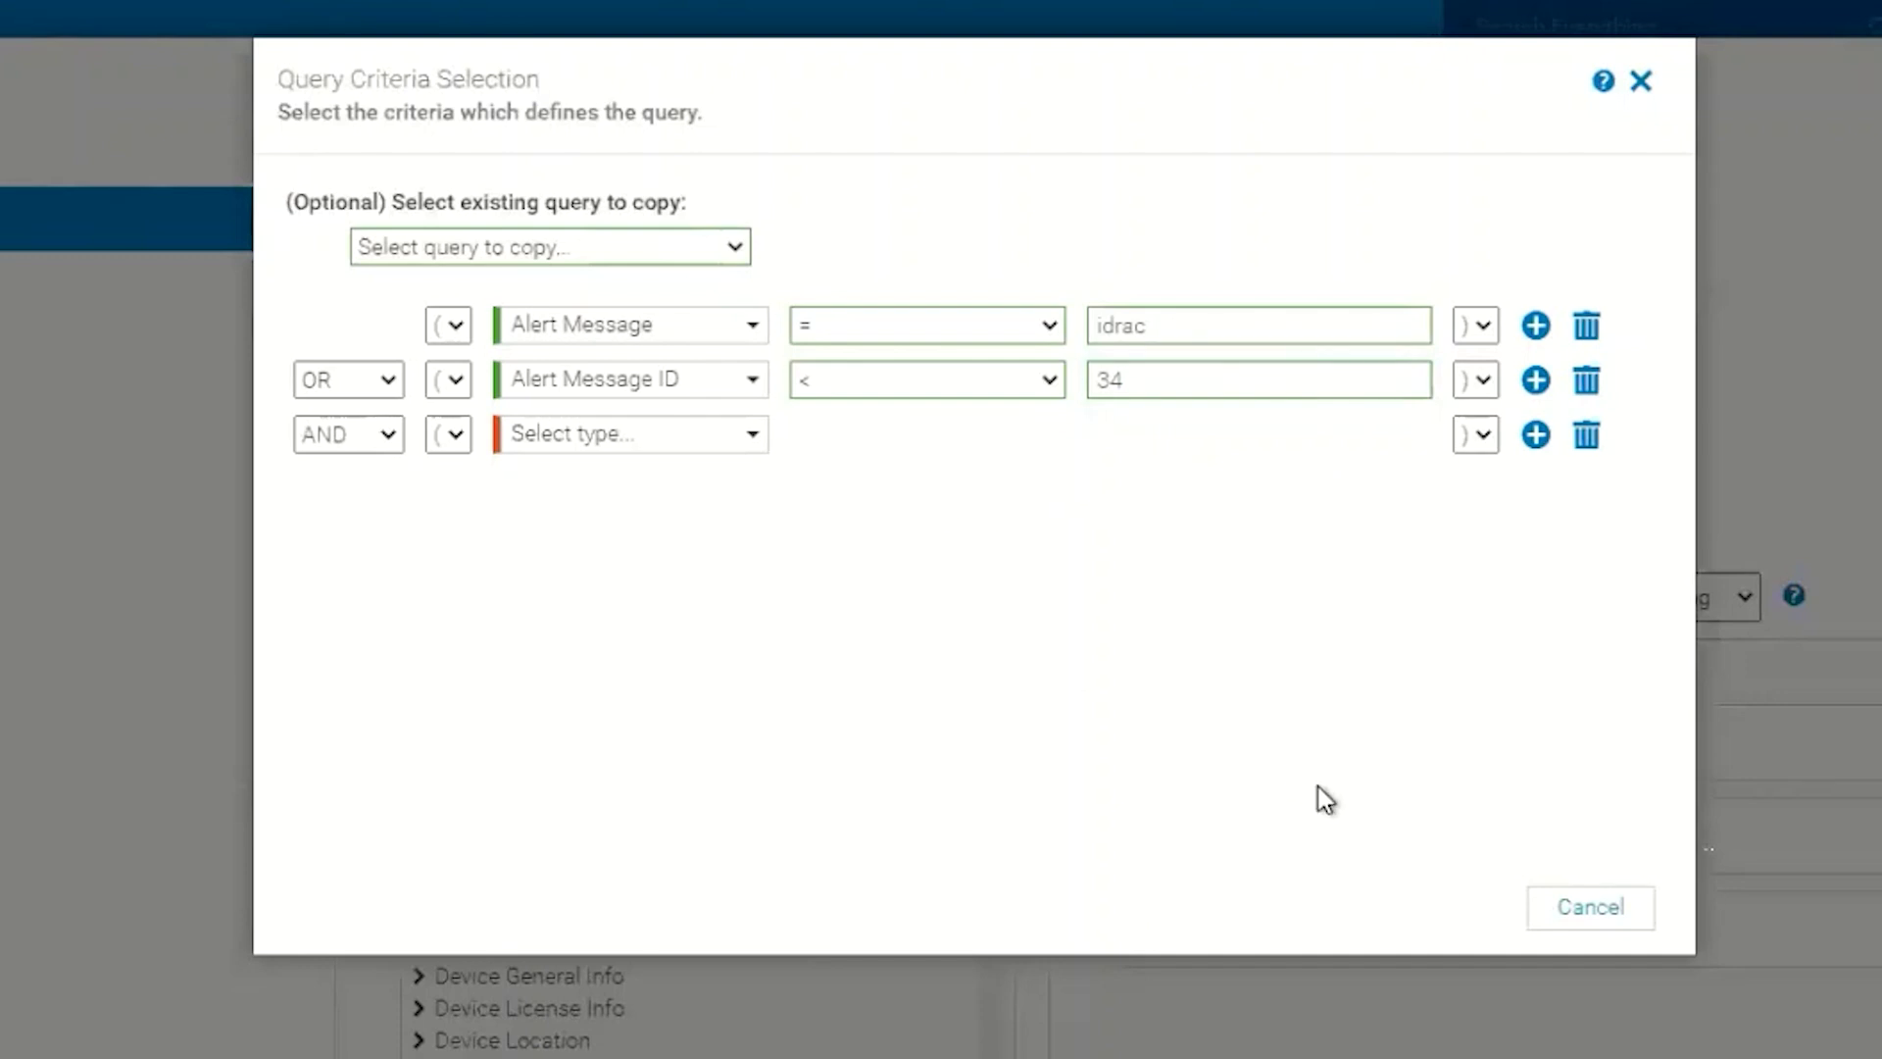
pyautogui.click(1580, 907)
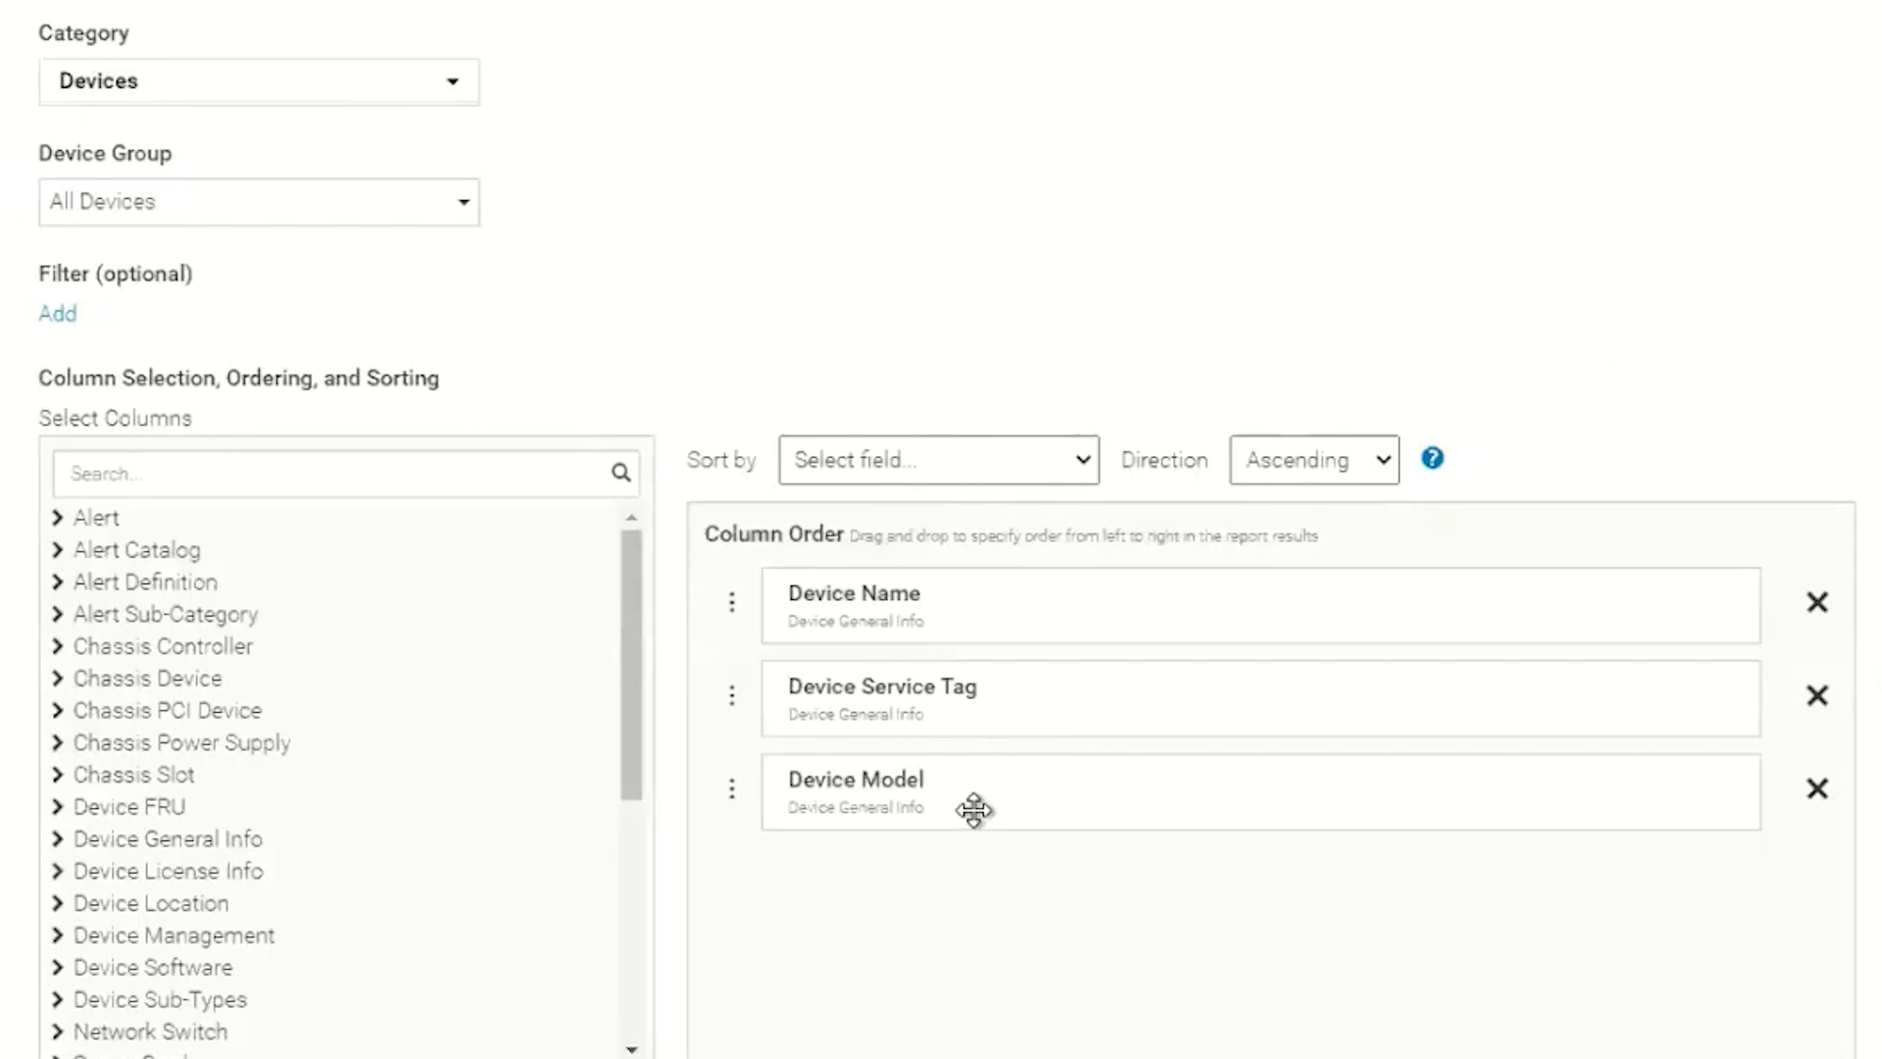
# - Remove Device Service Tag and Device Name; add Chassis DNS Name, Chassis Location and Controller Firmware Version columns
pyautogui.click(1816, 698)
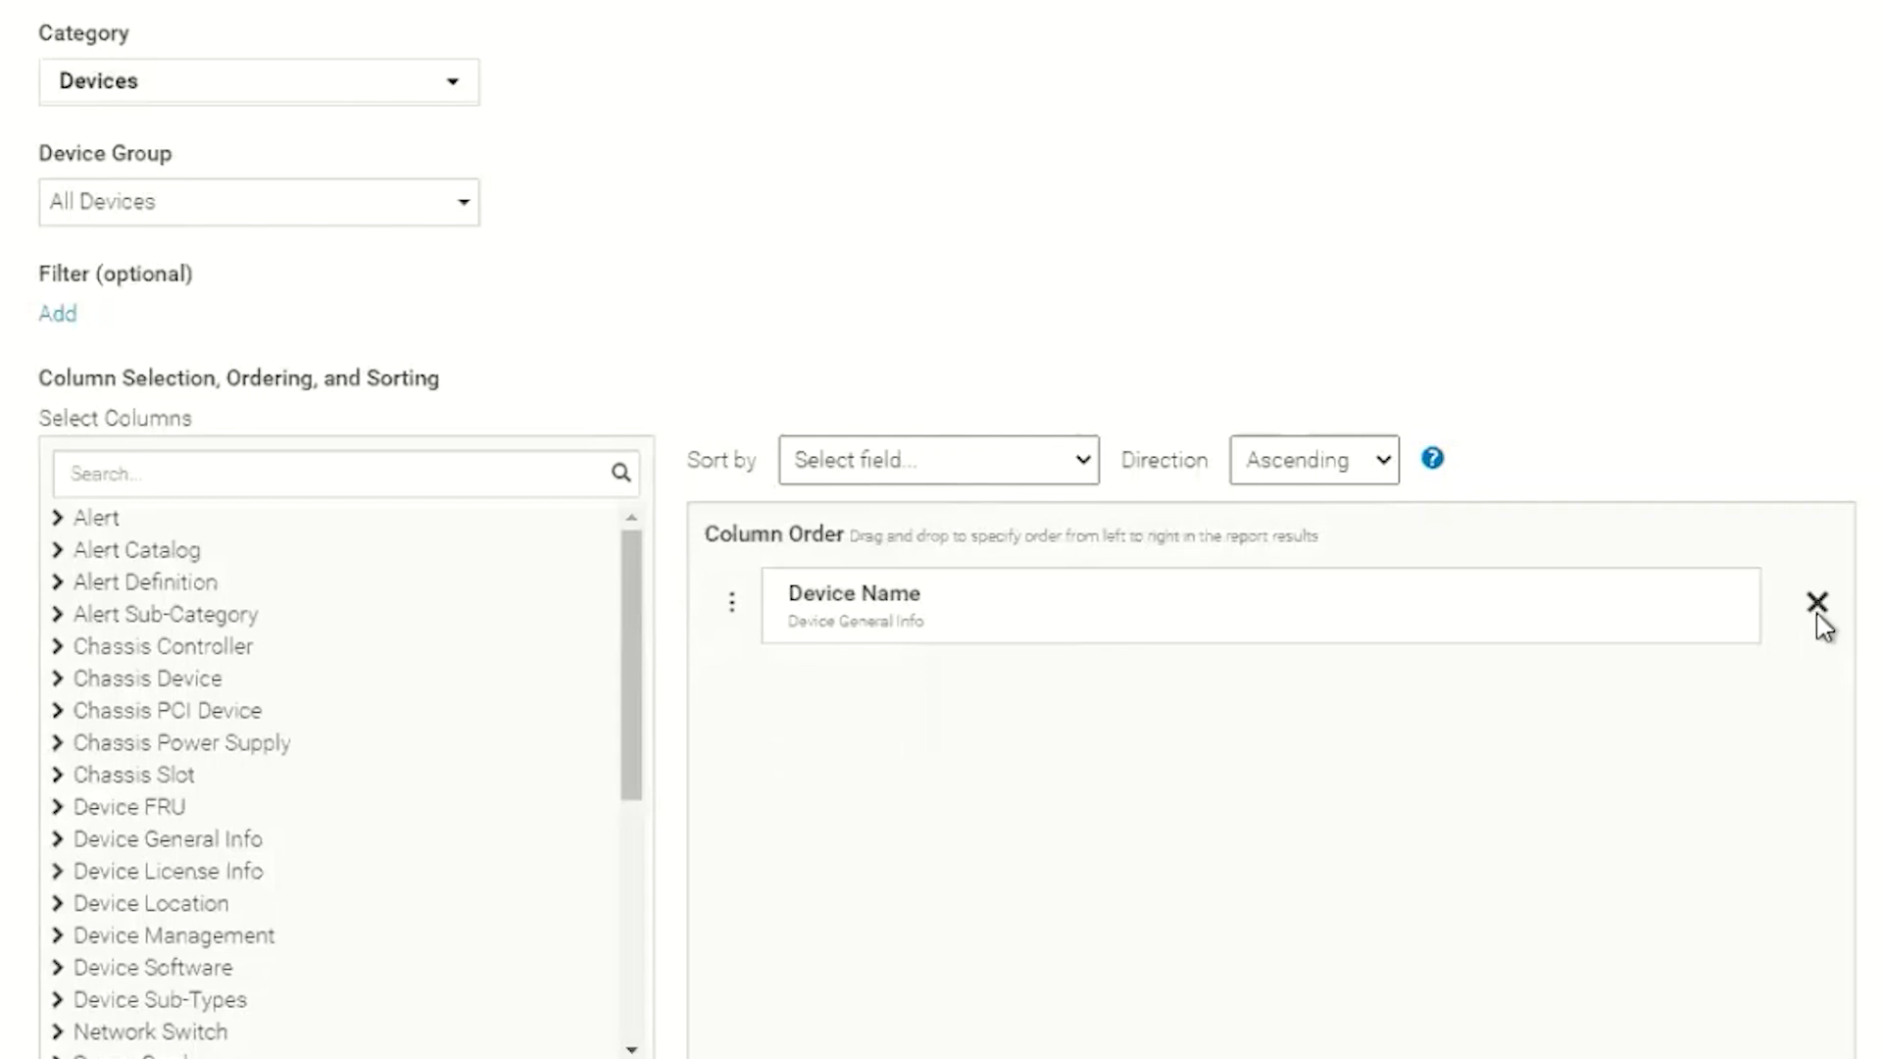
pyautogui.click(1818, 612)
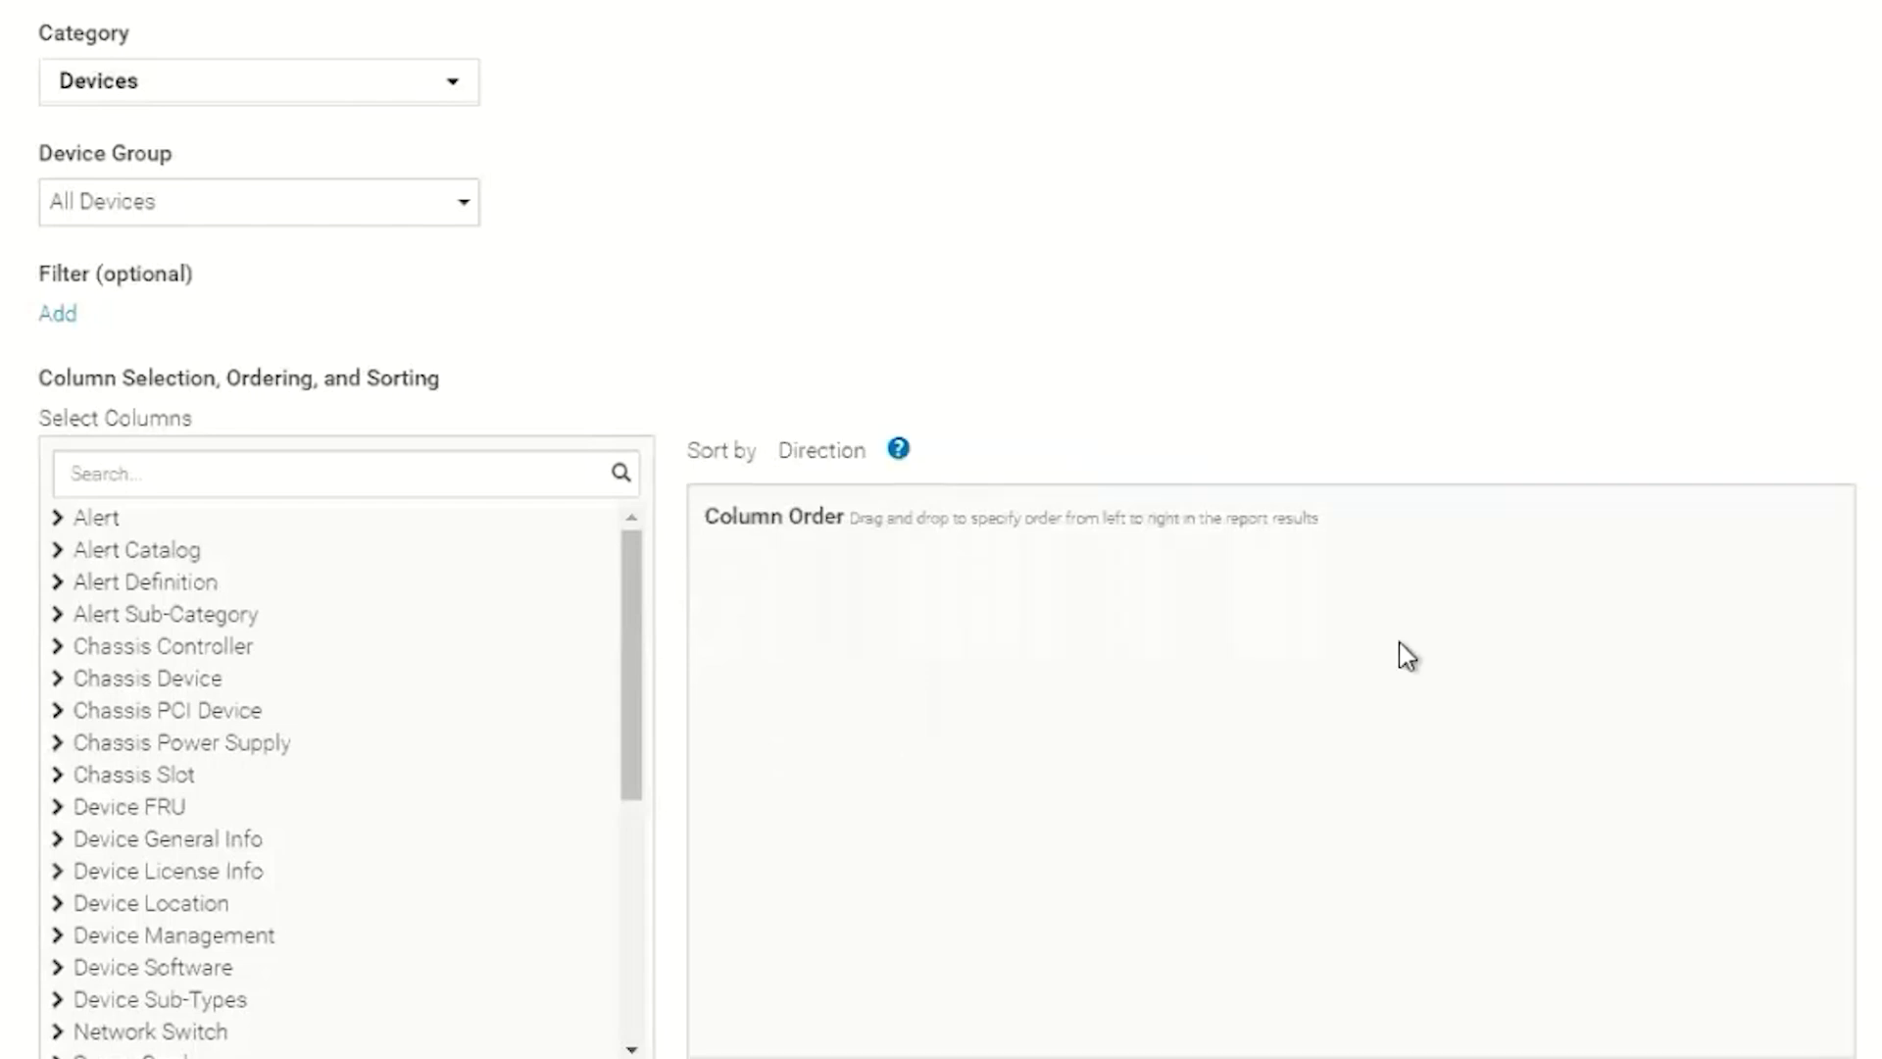
pyautogui.click(58, 679)
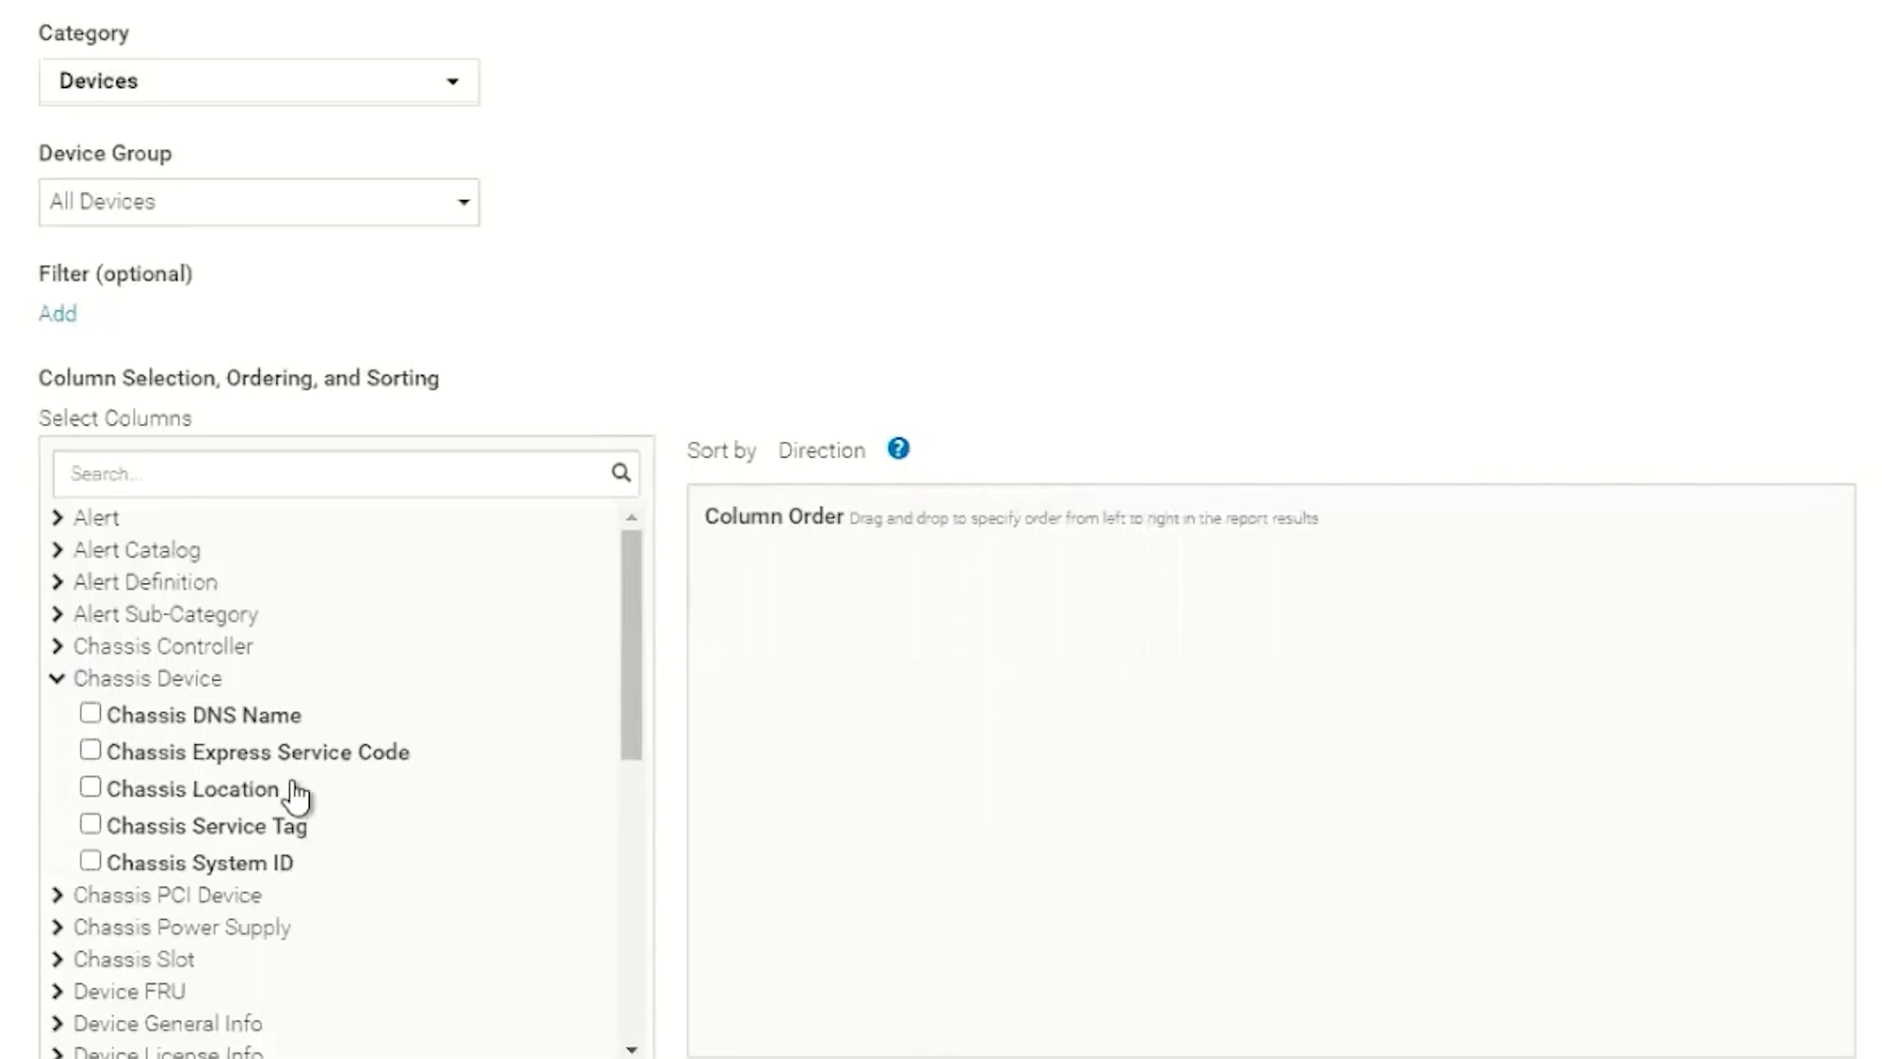
pyautogui.click(91, 713)
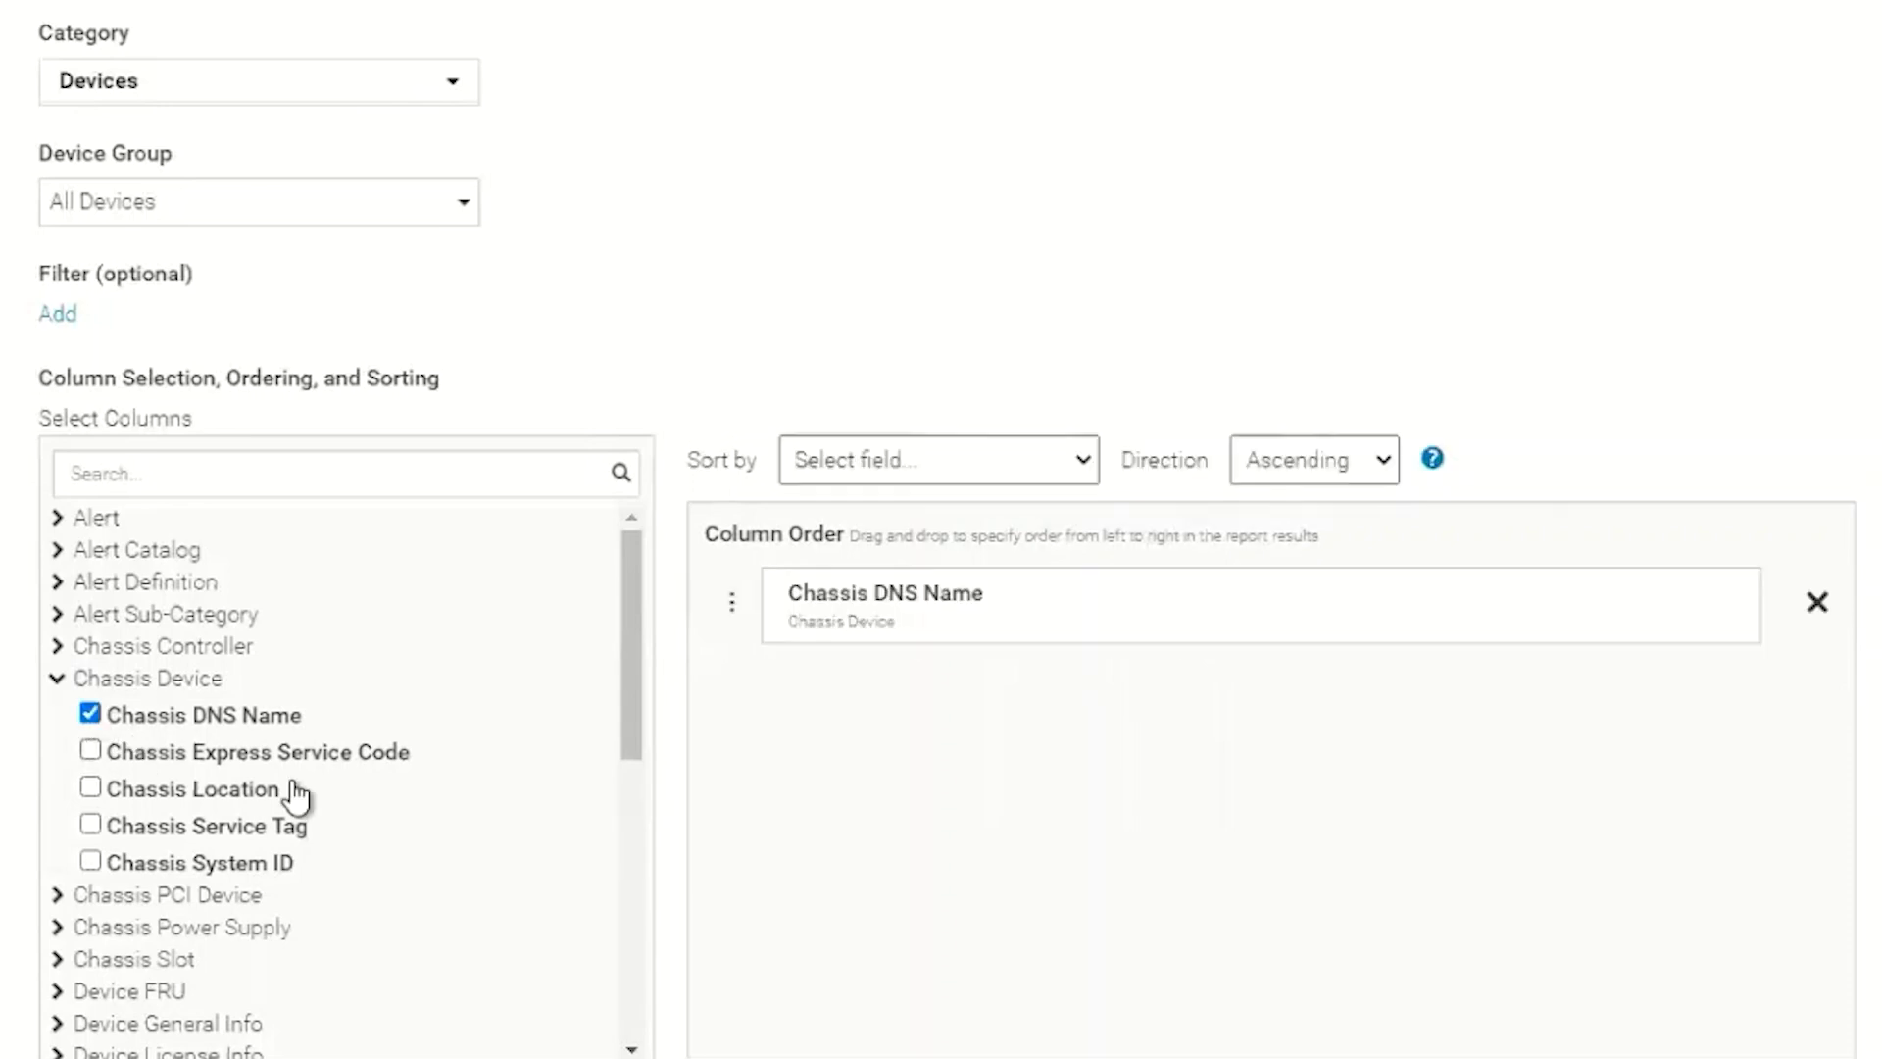
pyautogui.click(91, 787)
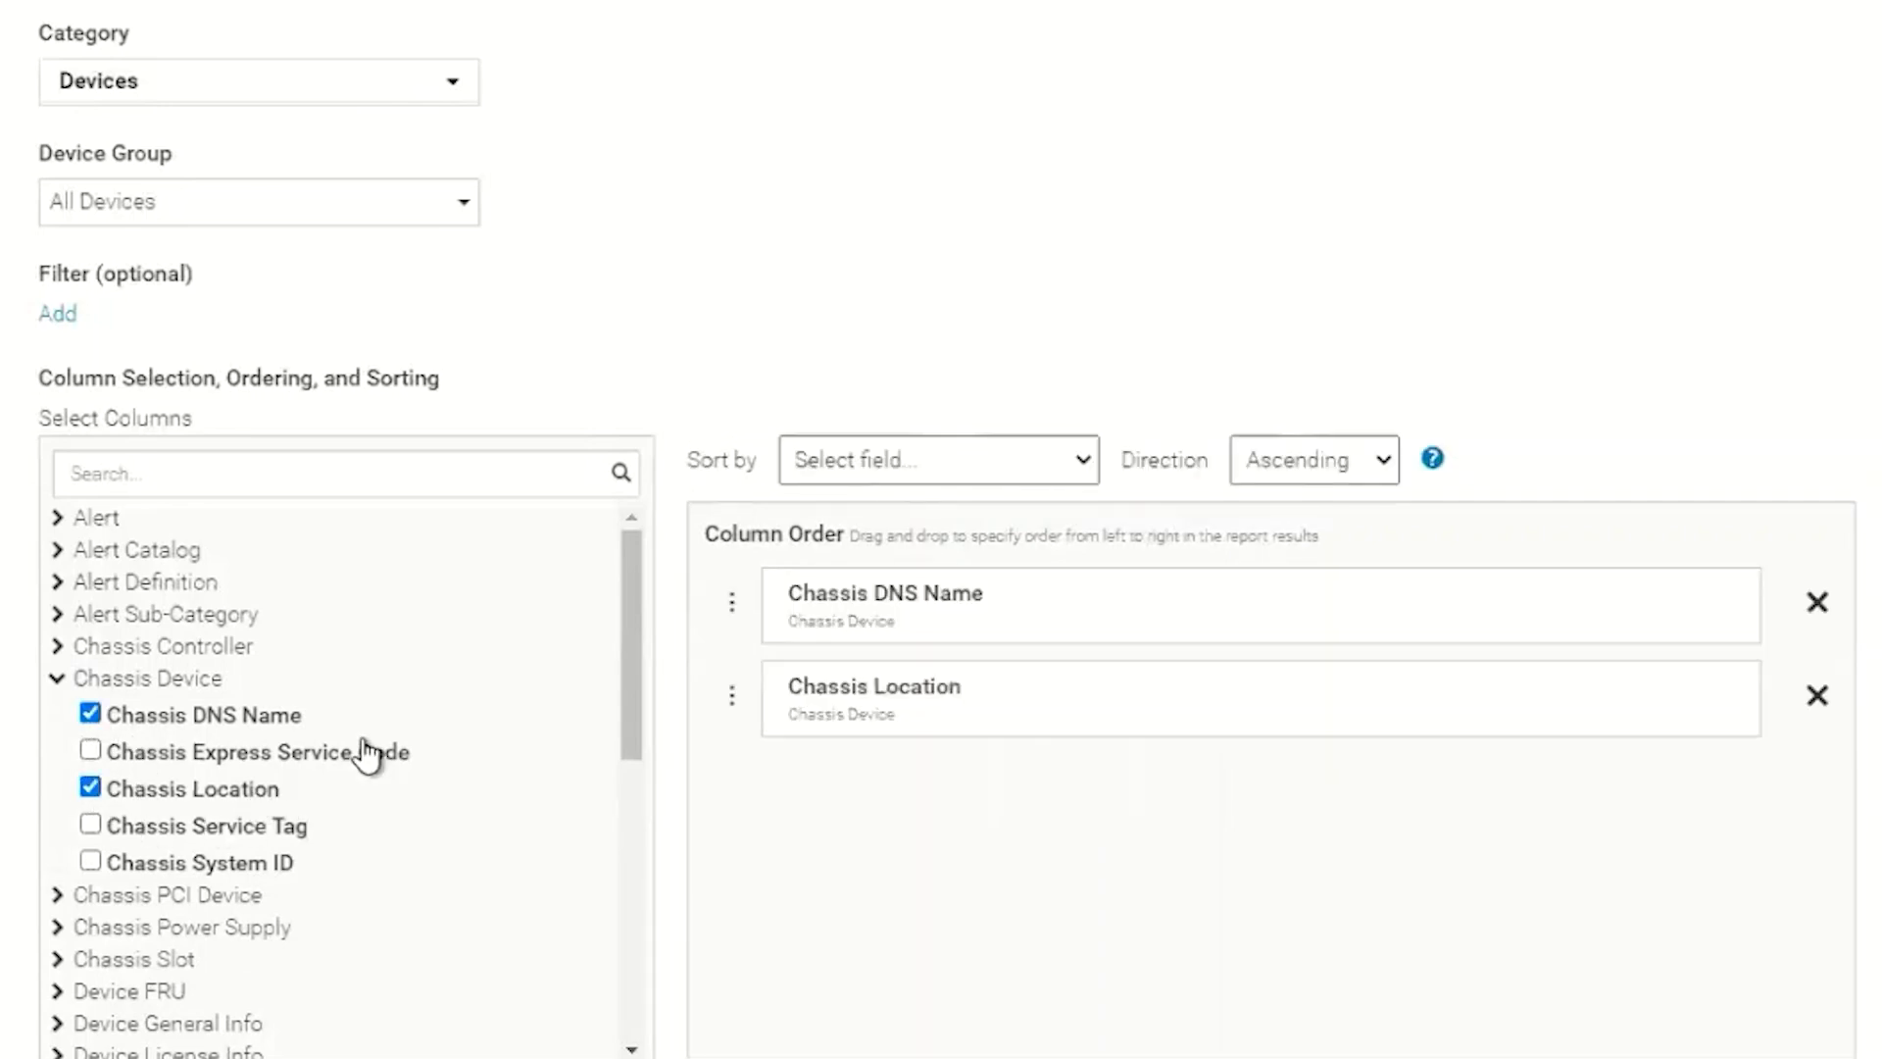
pyautogui.click(57, 647)
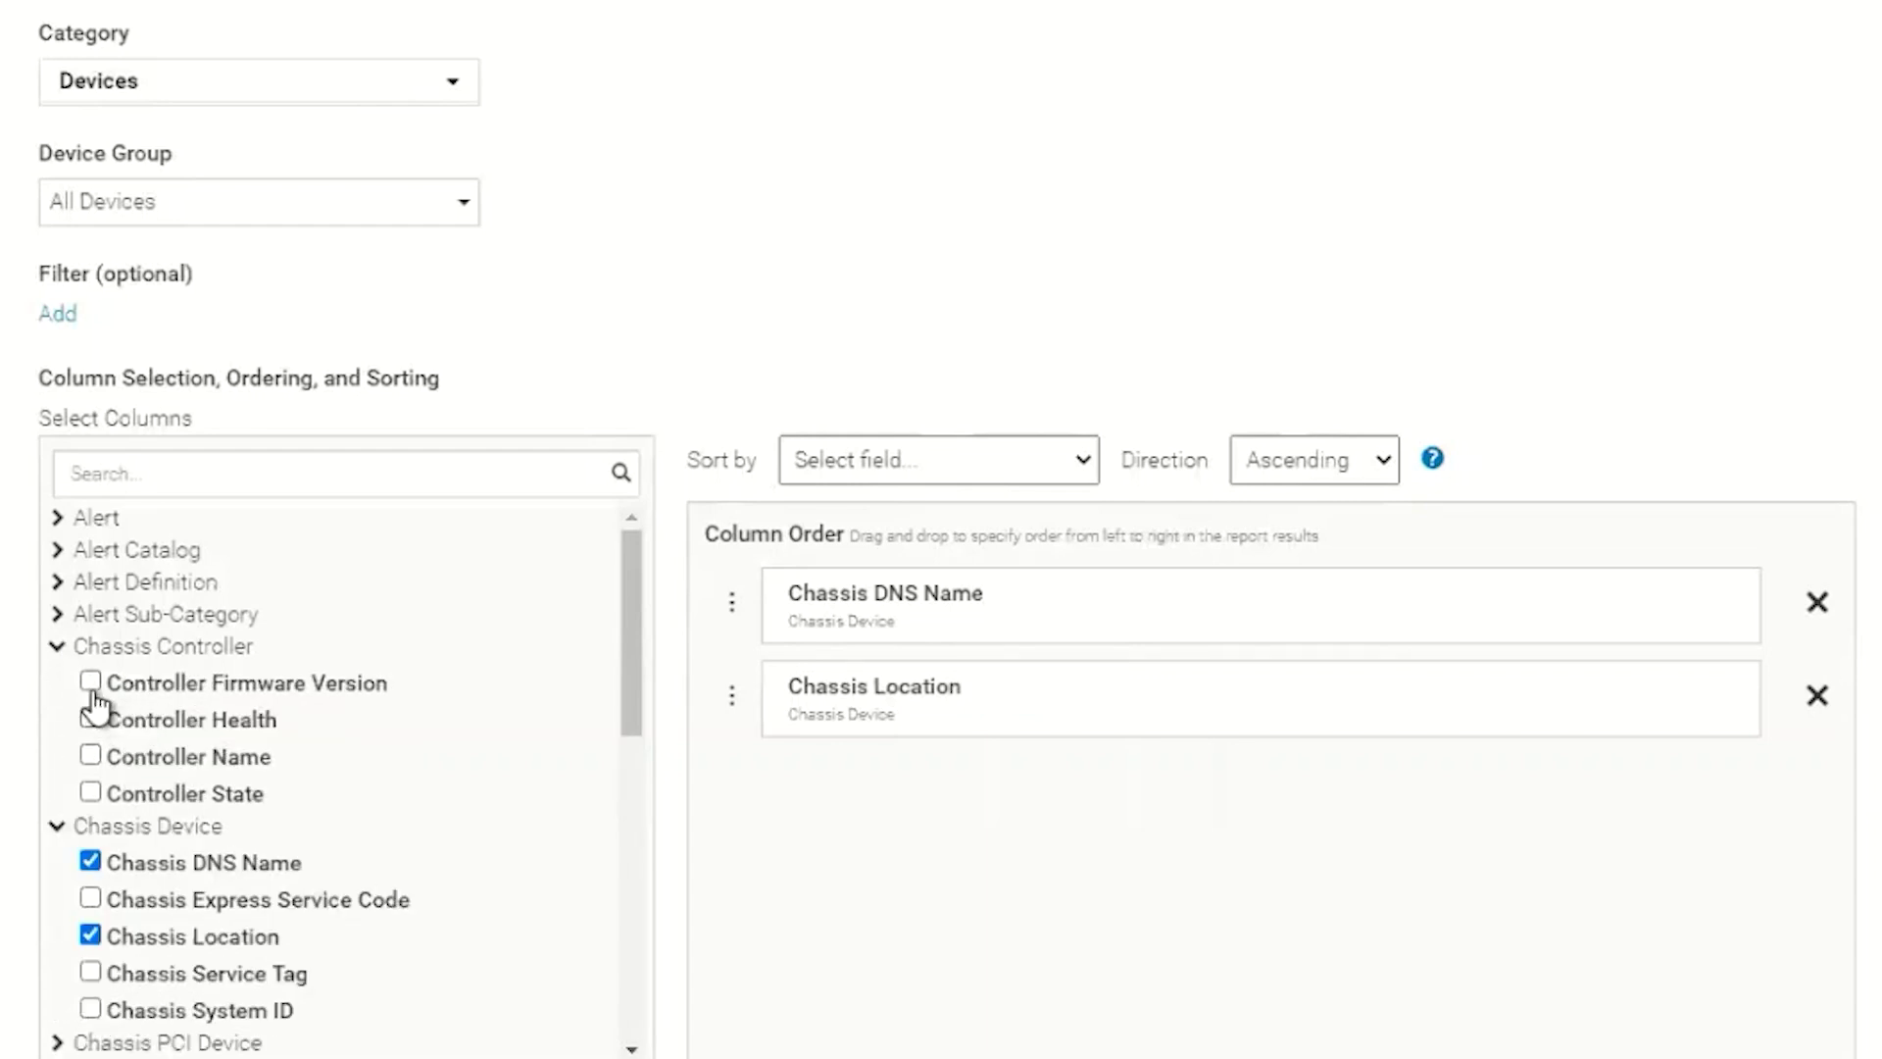
pyautogui.click(90, 681)
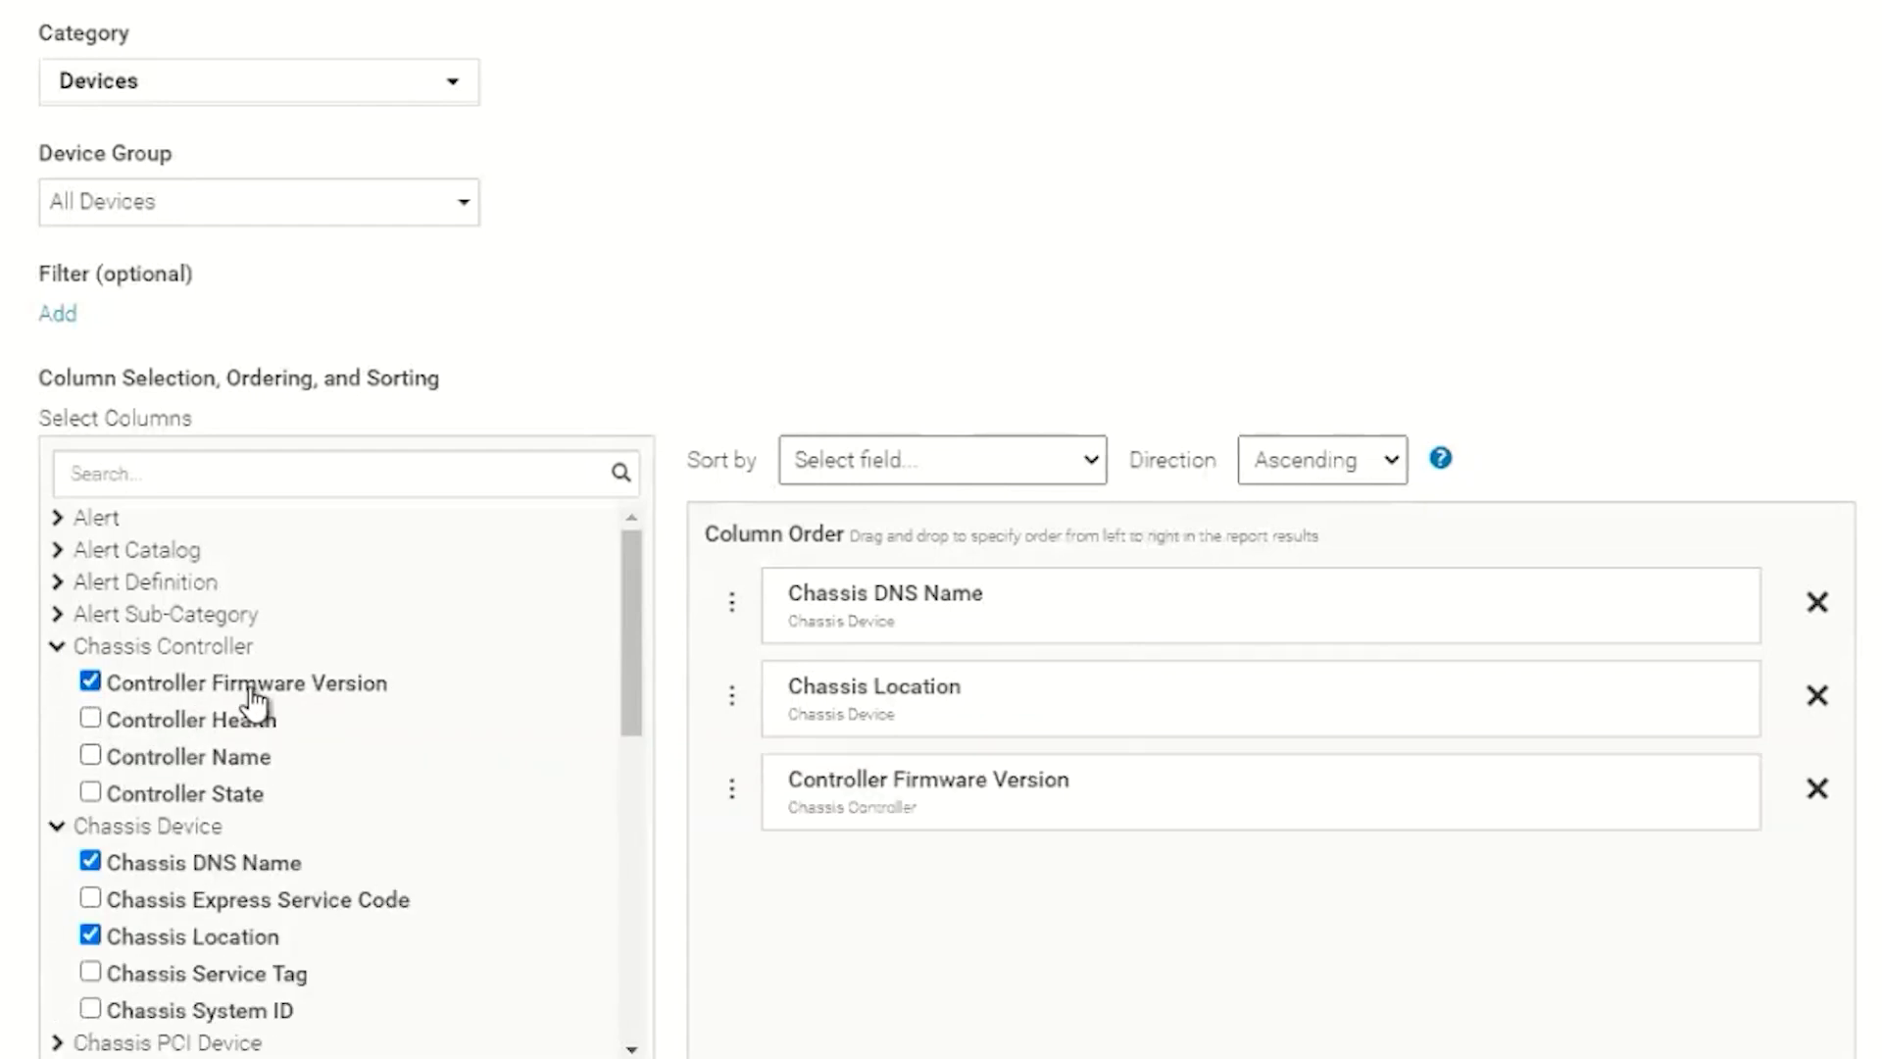
# - Remove those three chassis columns again and re-add only Chassis DNS Name
pyautogui.click(59, 828)
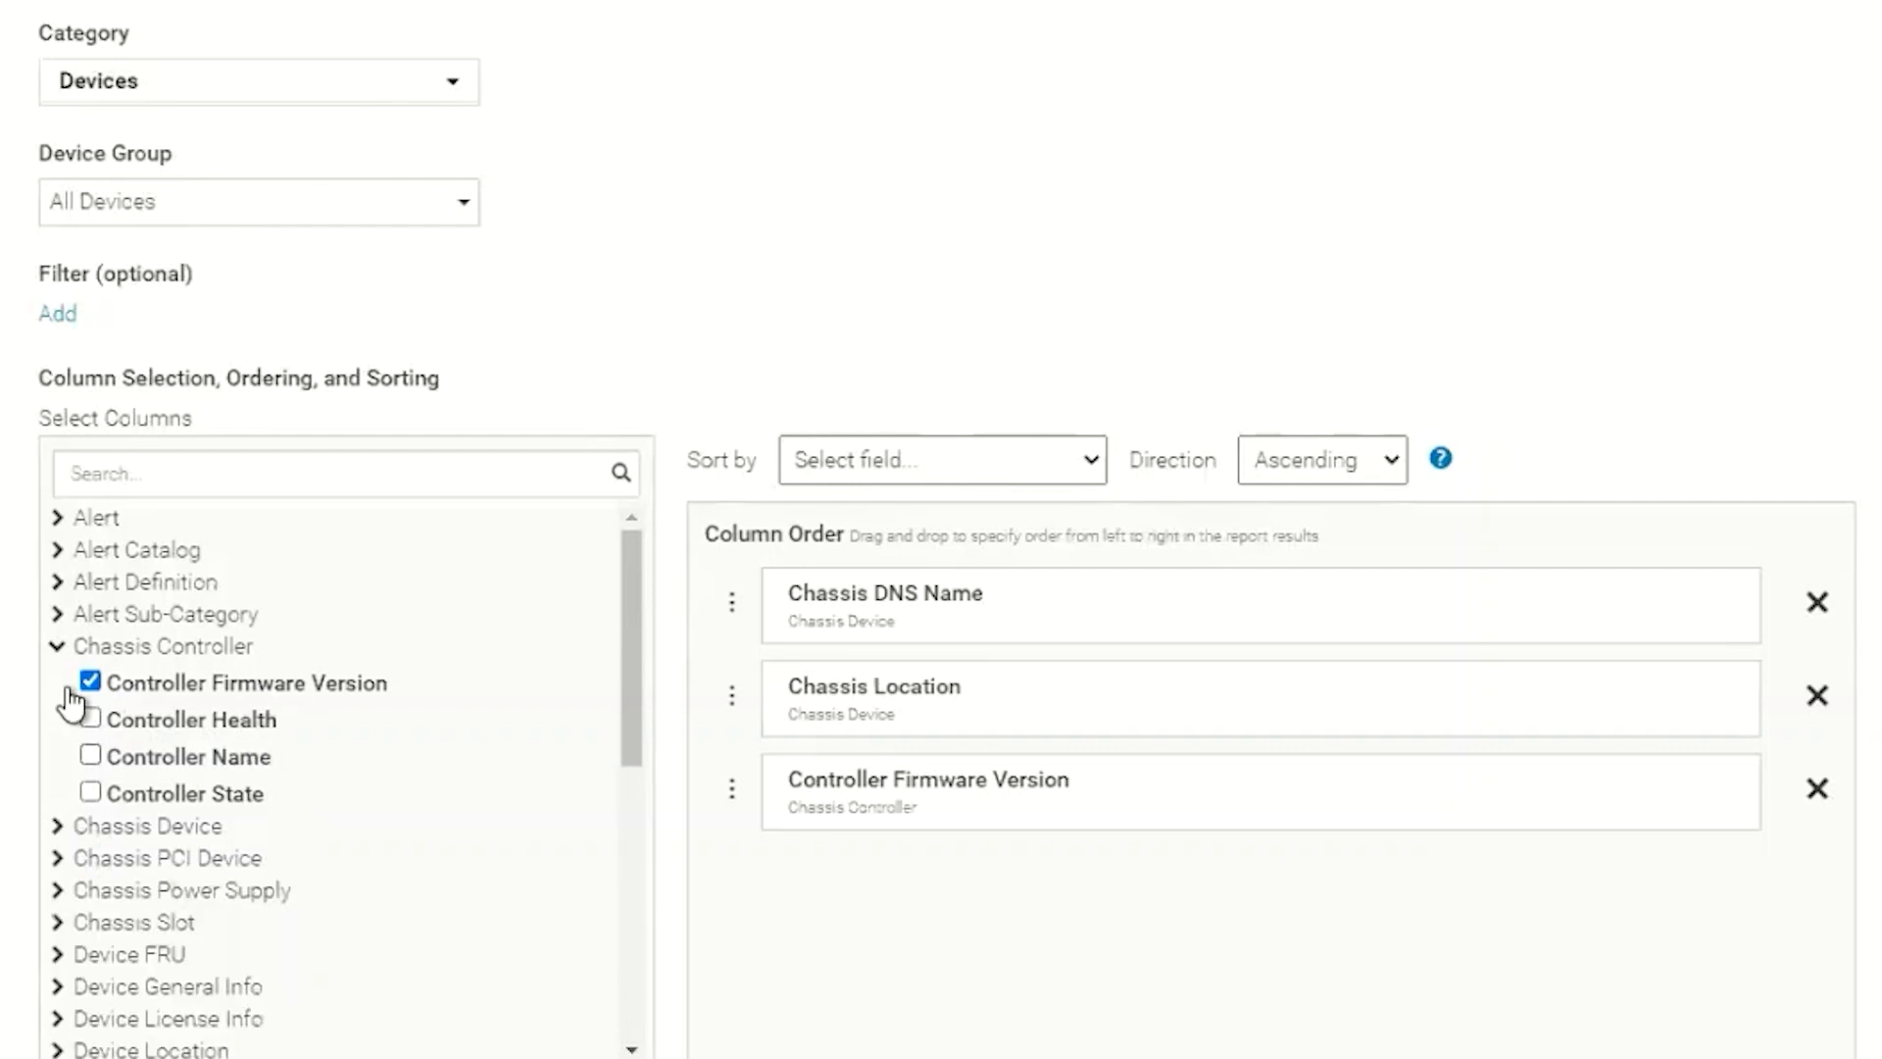
pyautogui.click(57, 647)
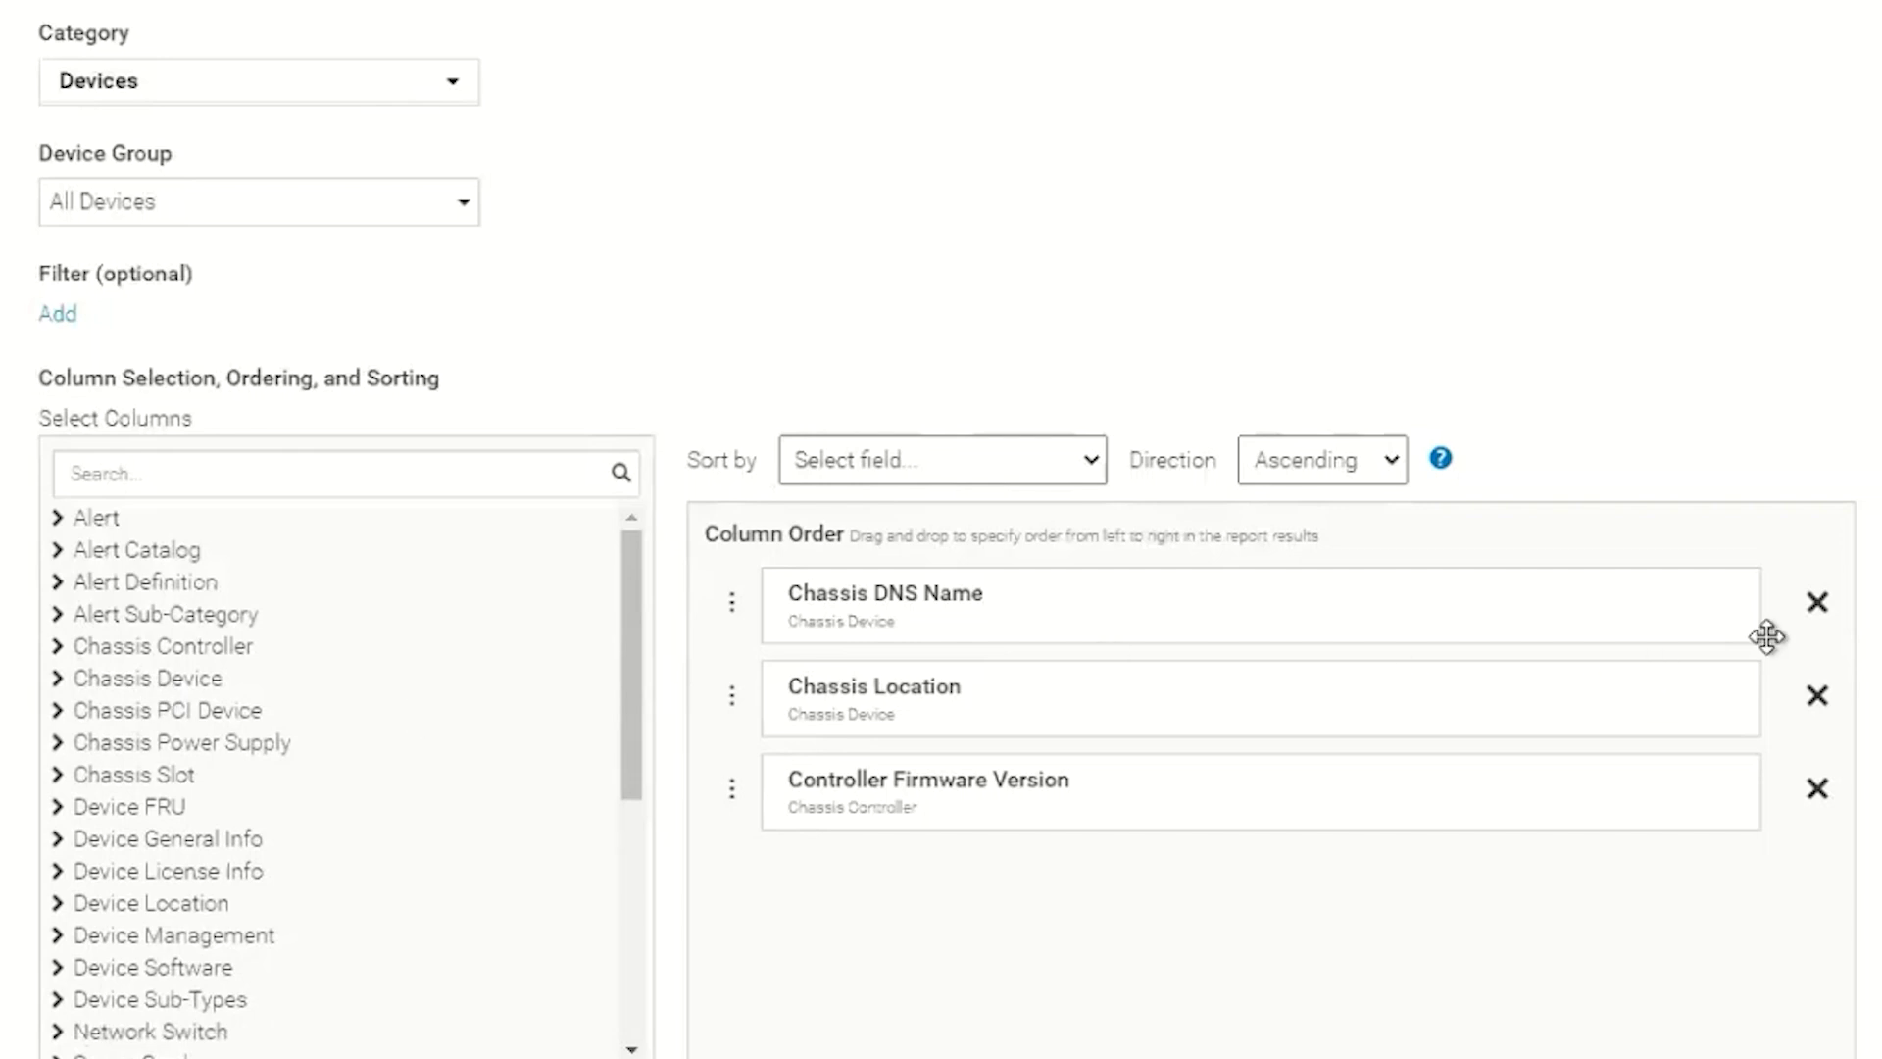
pyautogui.click(1818, 603)
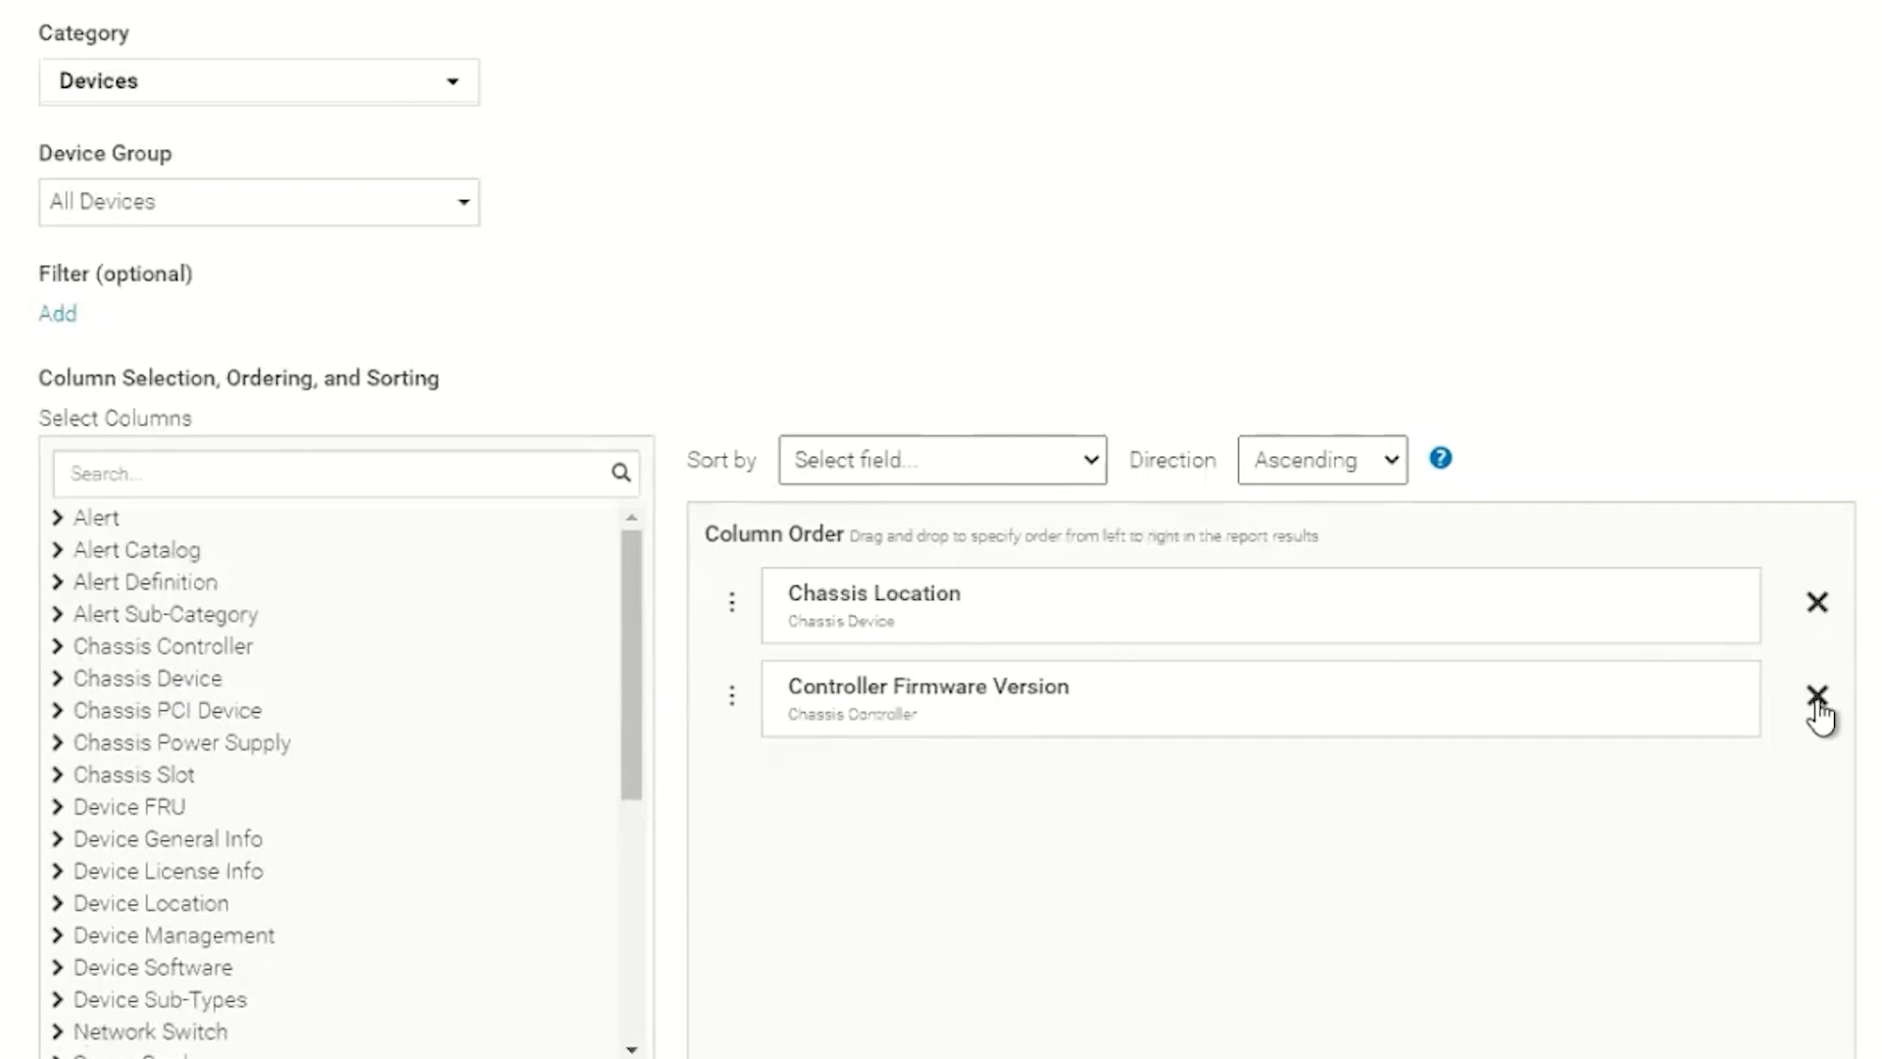
pyautogui.click(1818, 609)
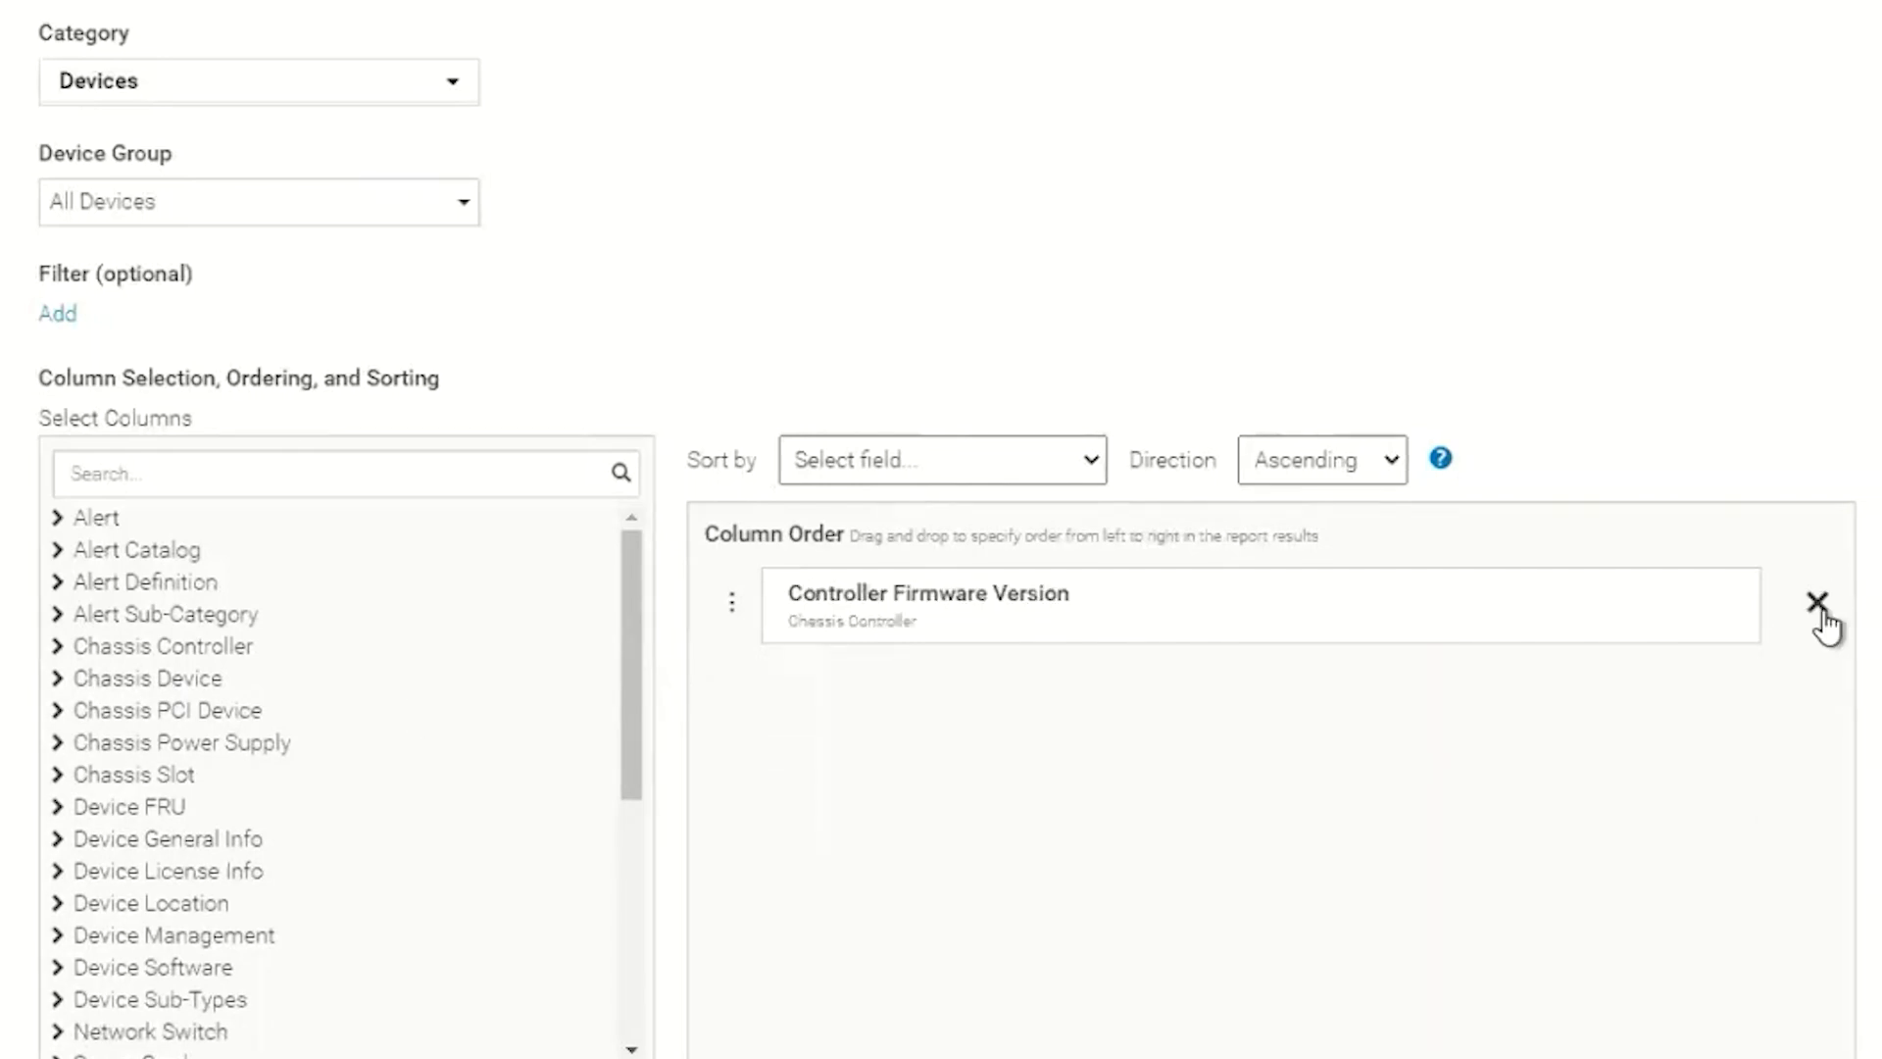
pyautogui.click(1818, 608)
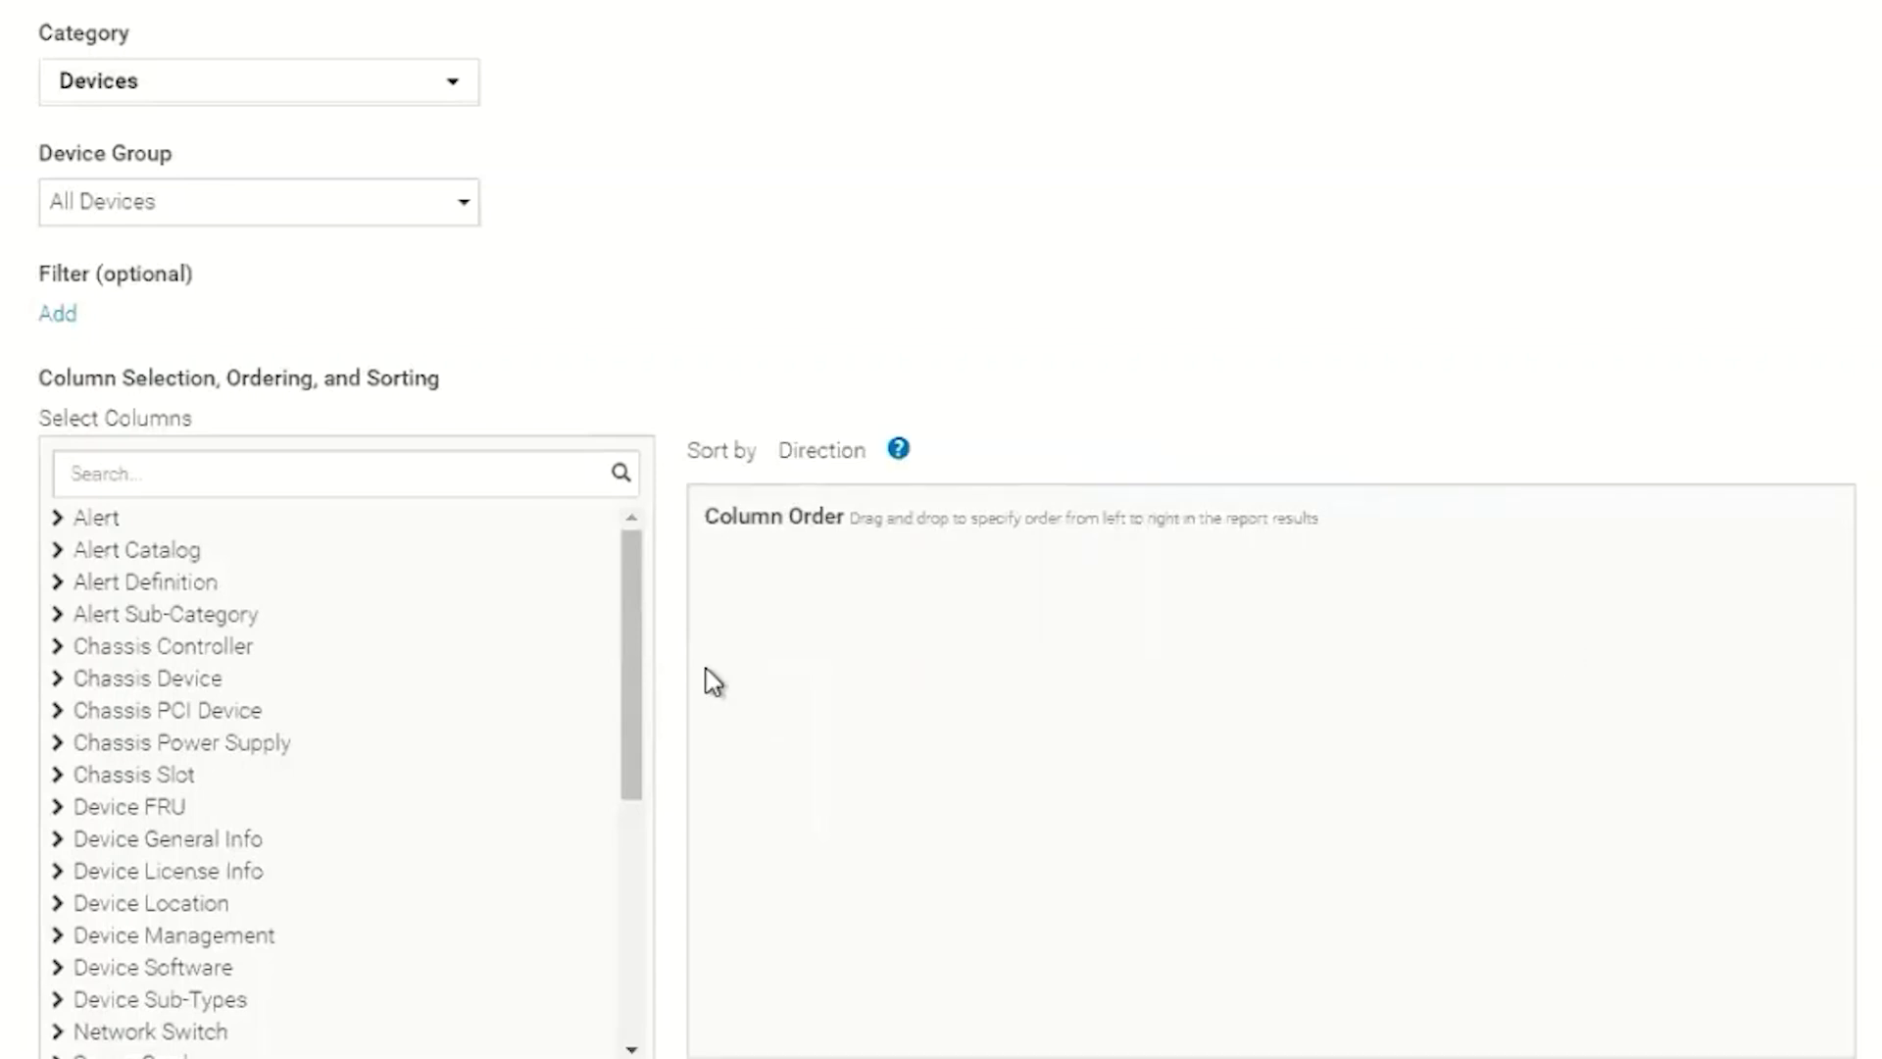
pyautogui.click(59, 680)
pyautogui.click(90, 714)
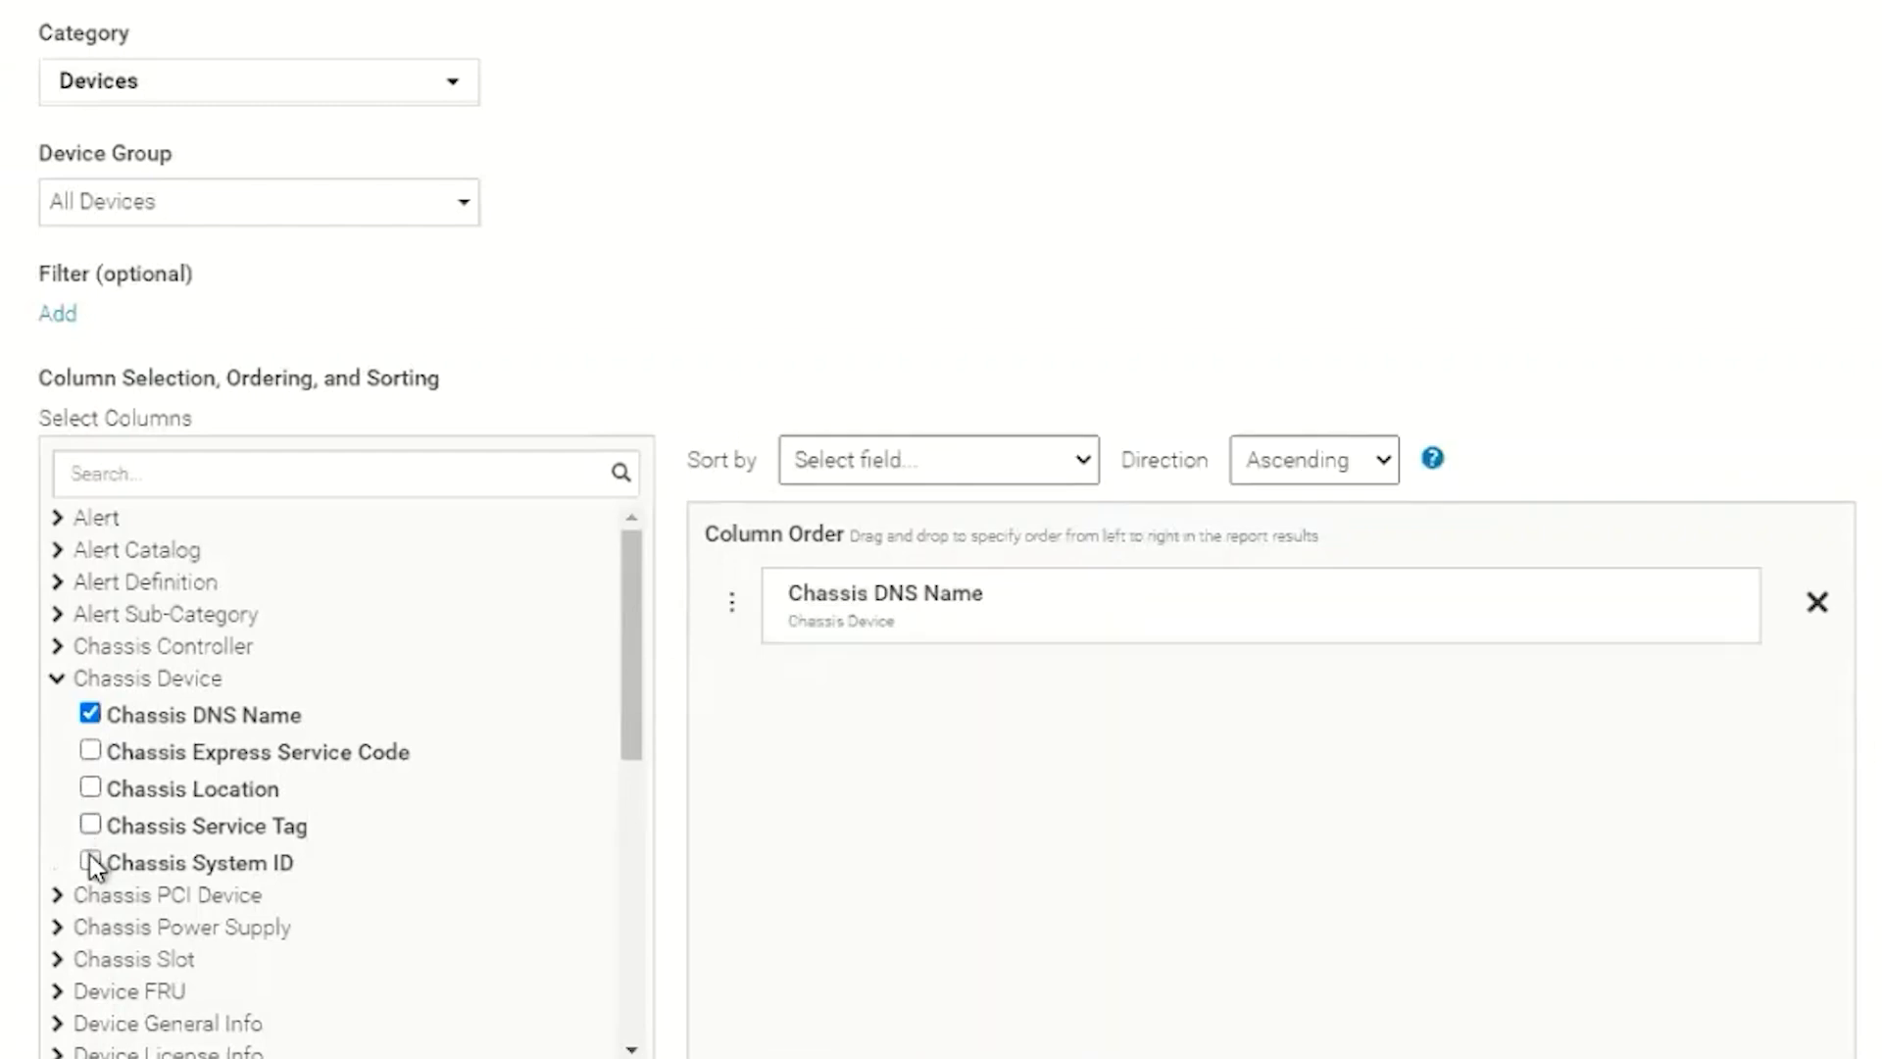
# - Add a Chassis System ID column, then run TEST2 from page 1 of Reports, returning No Data
pyautogui.click(90, 861)
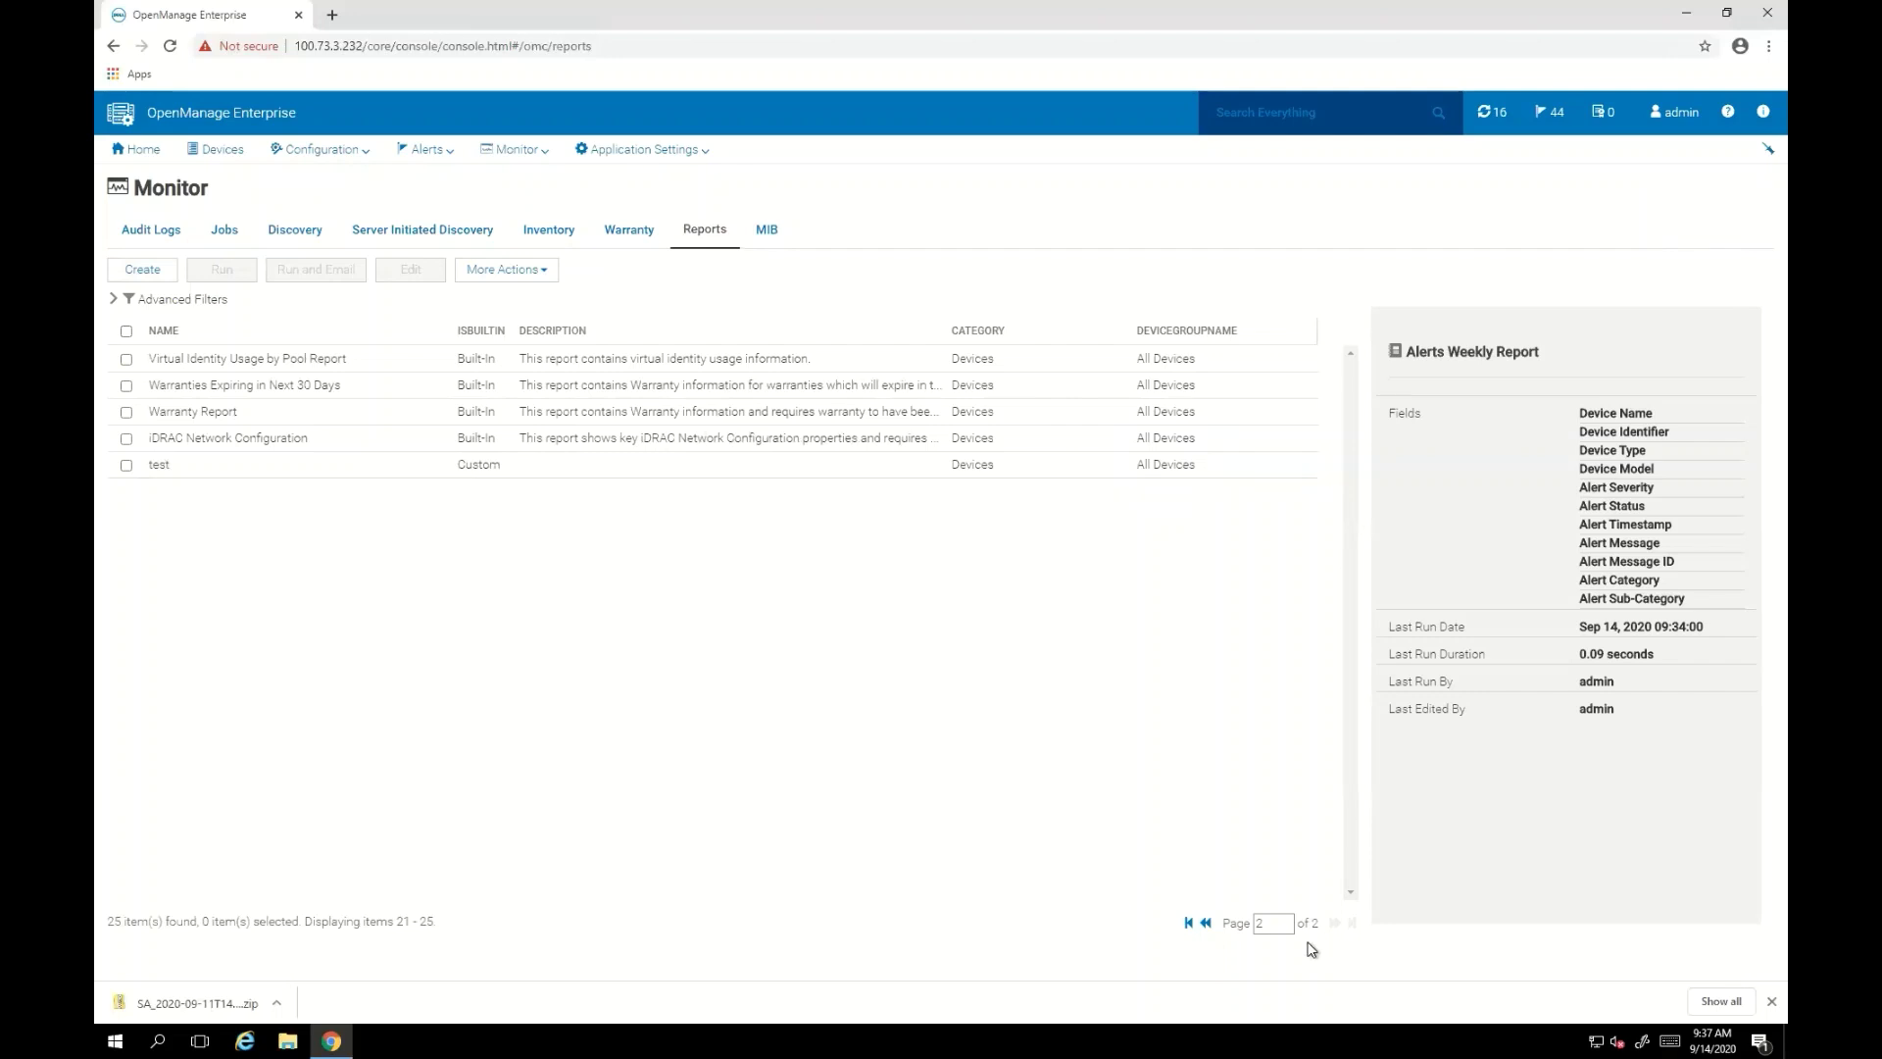
pyautogui.click(1189, 922)
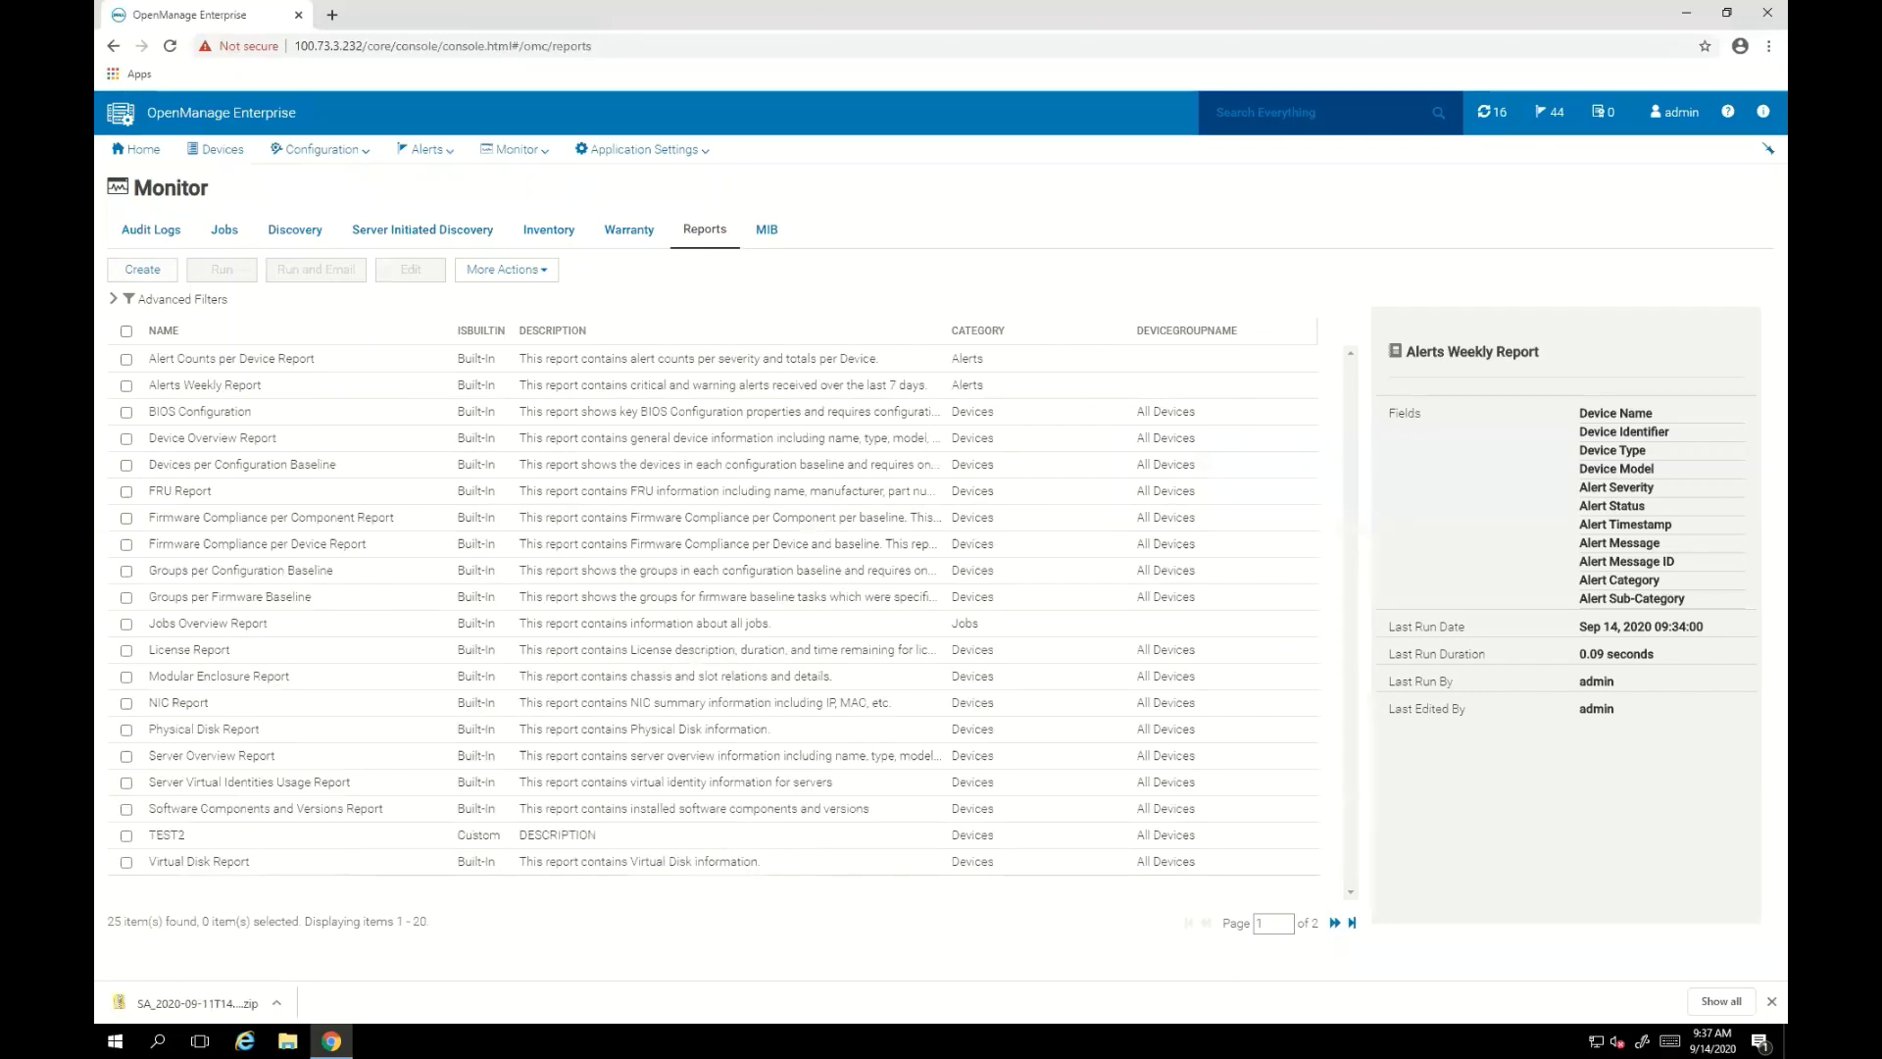
pyautogui.click(133, 840)
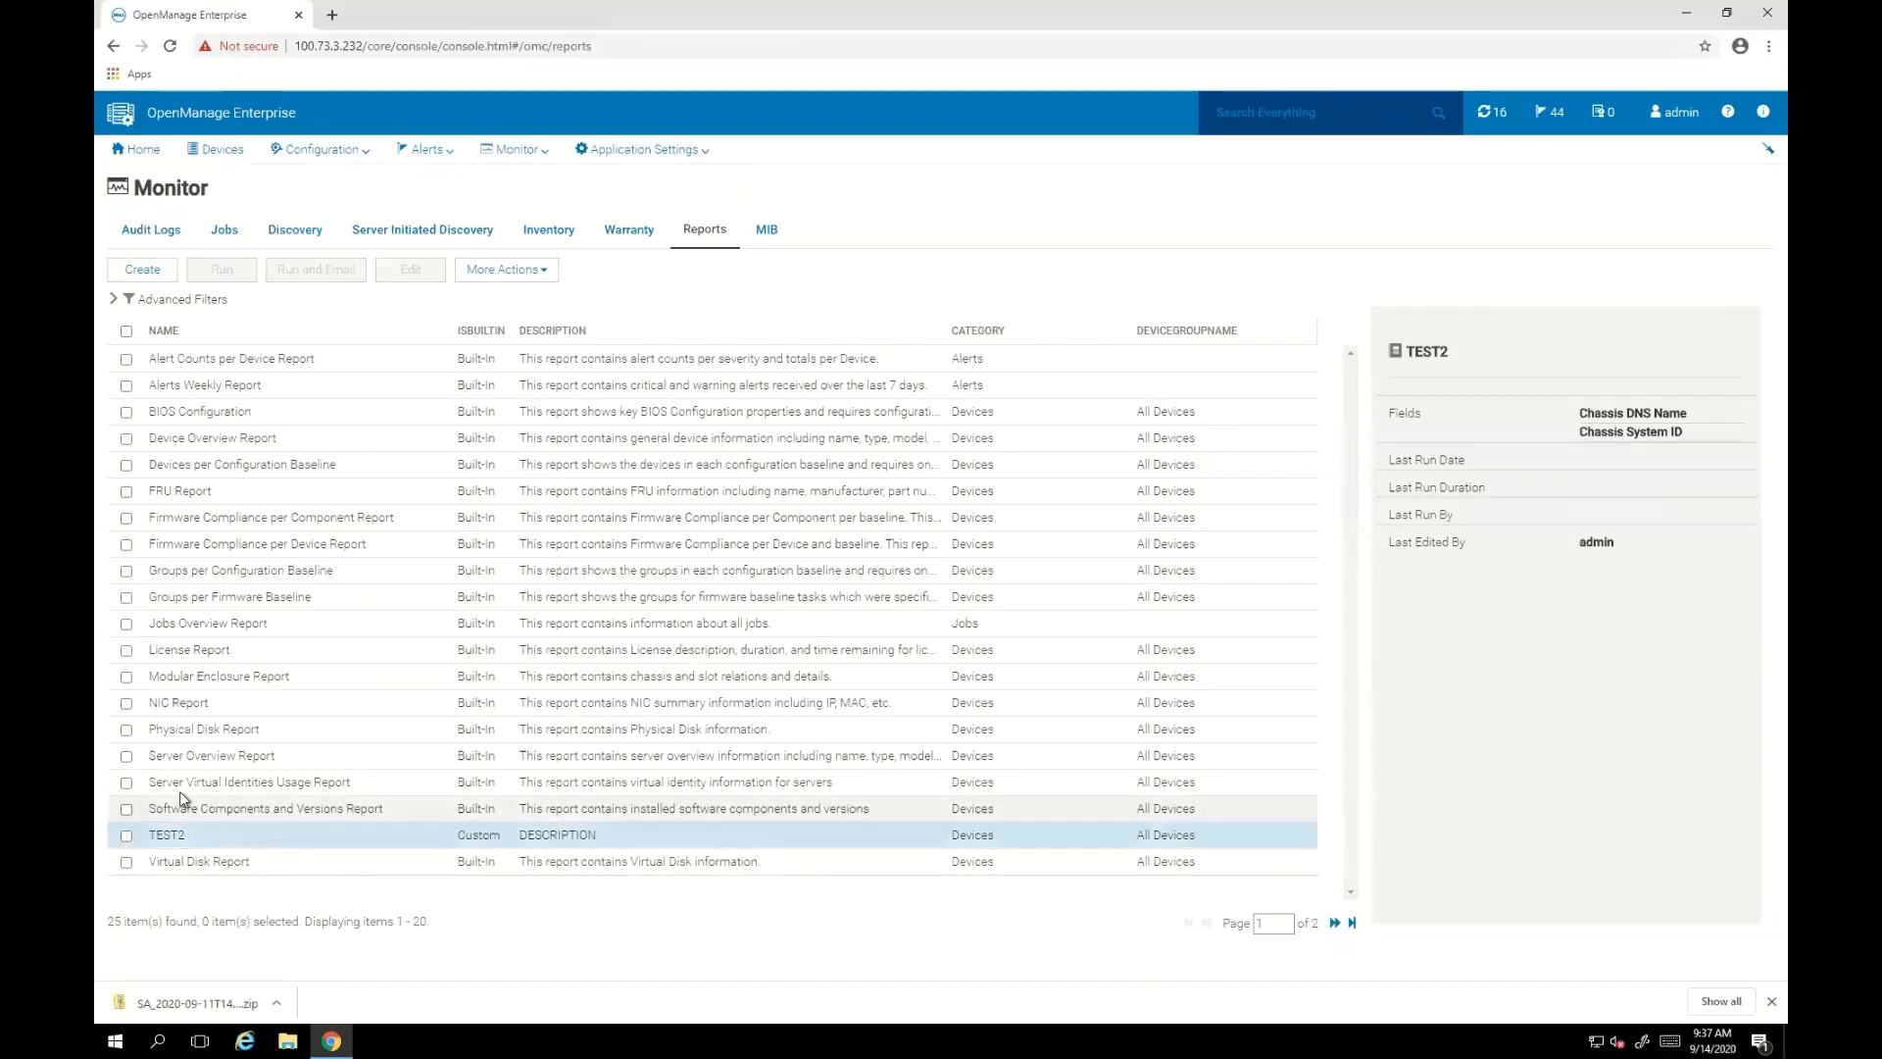
pyautogui.click(125, 835)
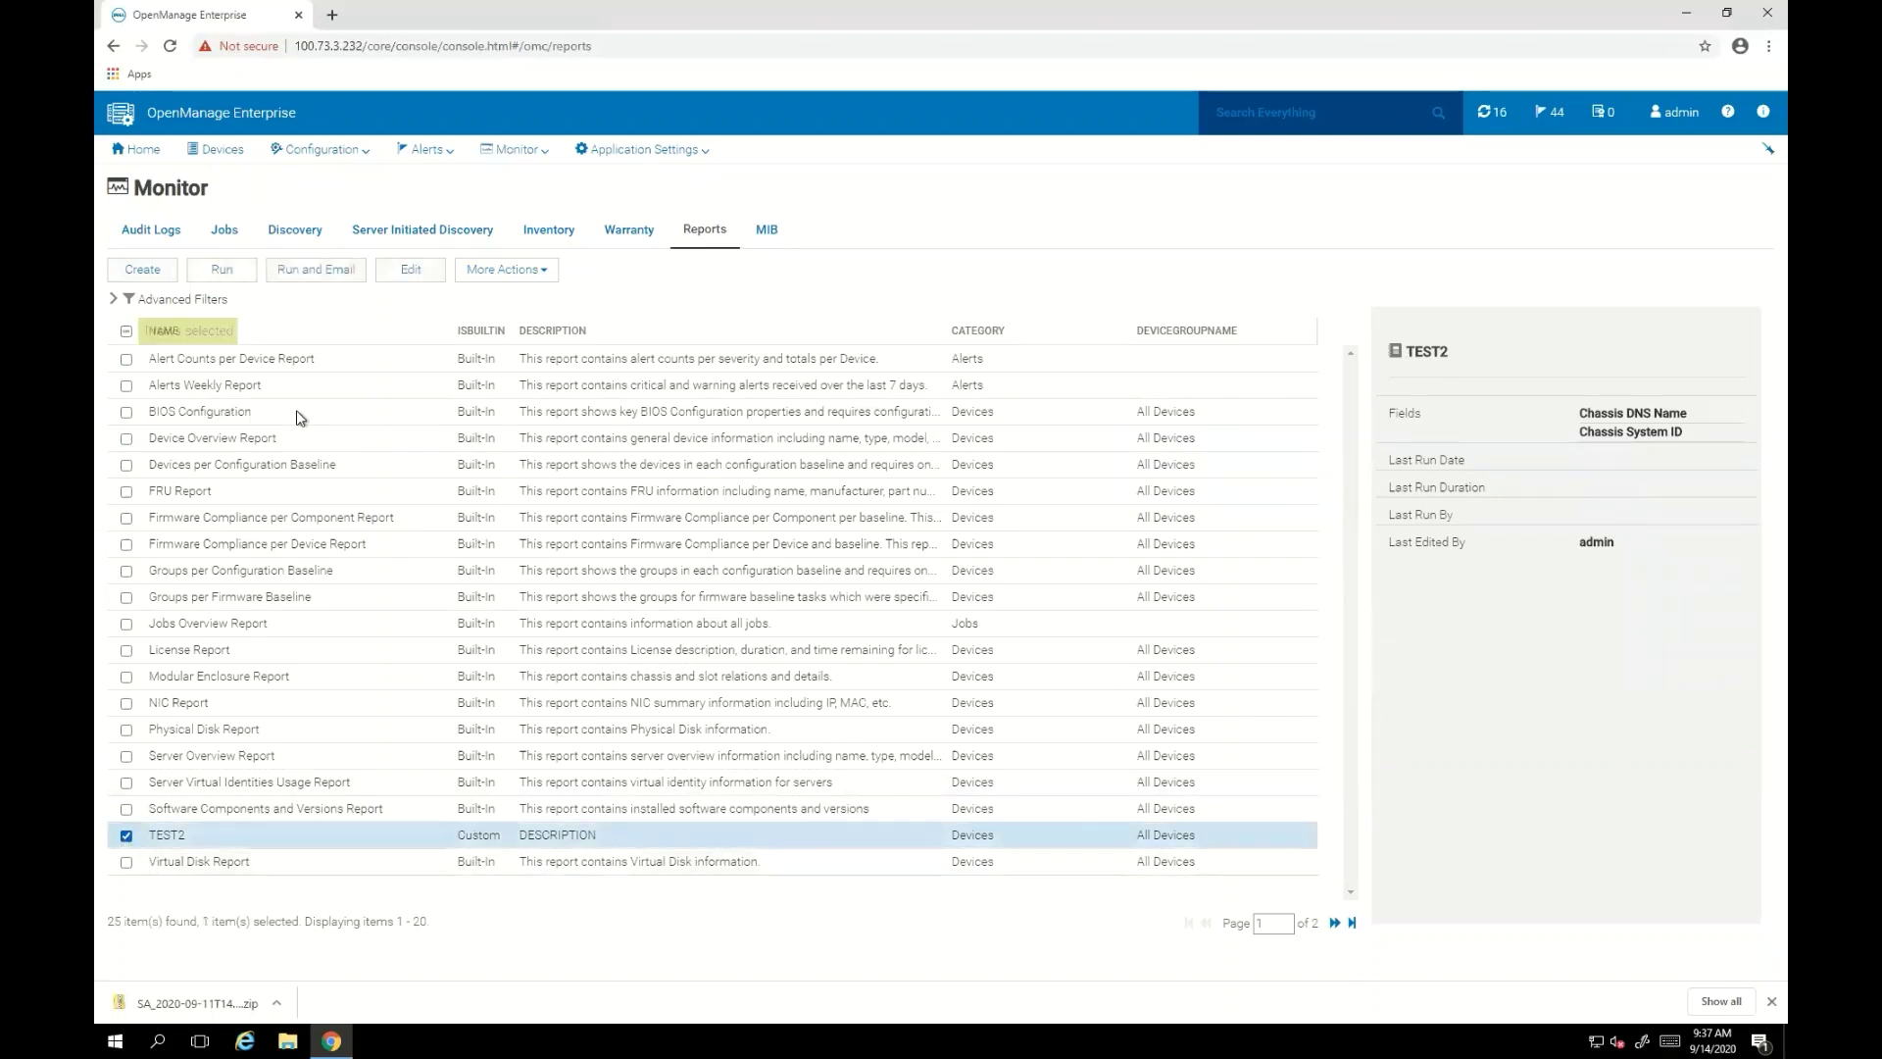
pyautogui.click(221, 270)
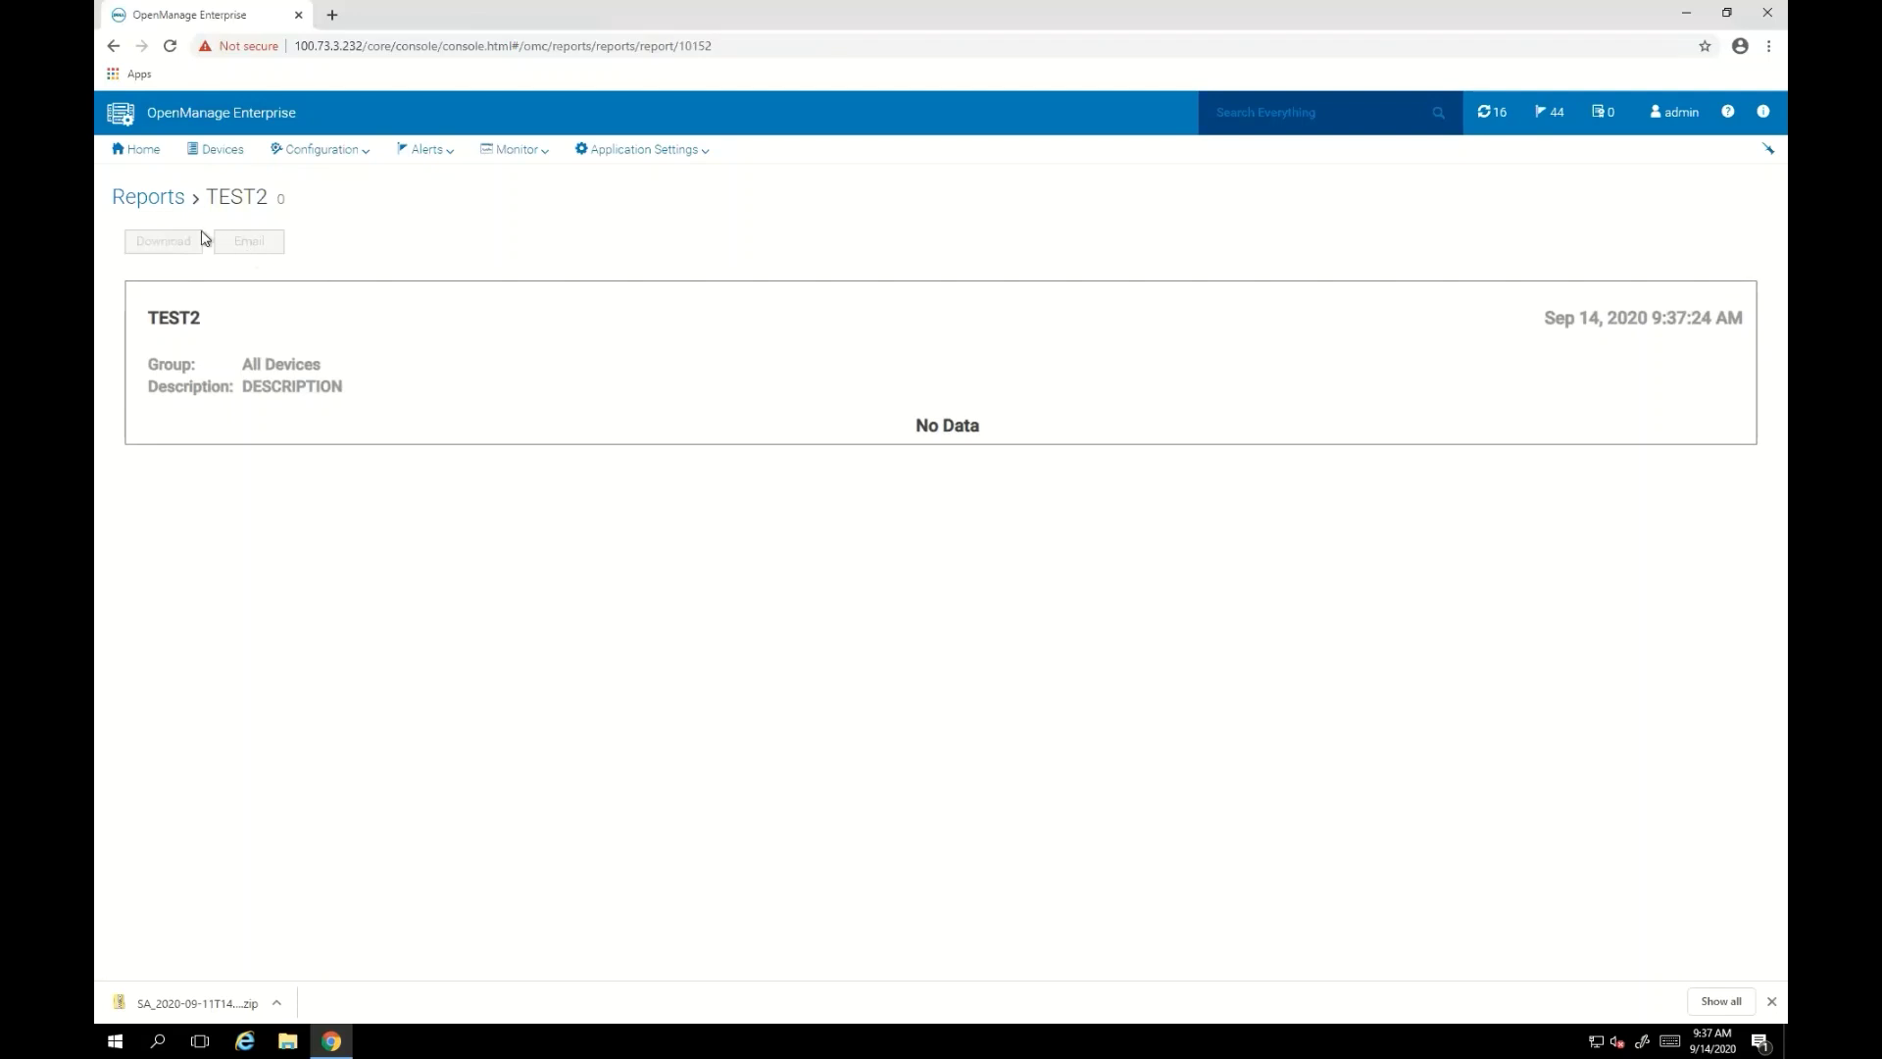
# - From the Reports list, begin a new report named idrac and continue to Report Builder
pyautogui.click(149, 199)
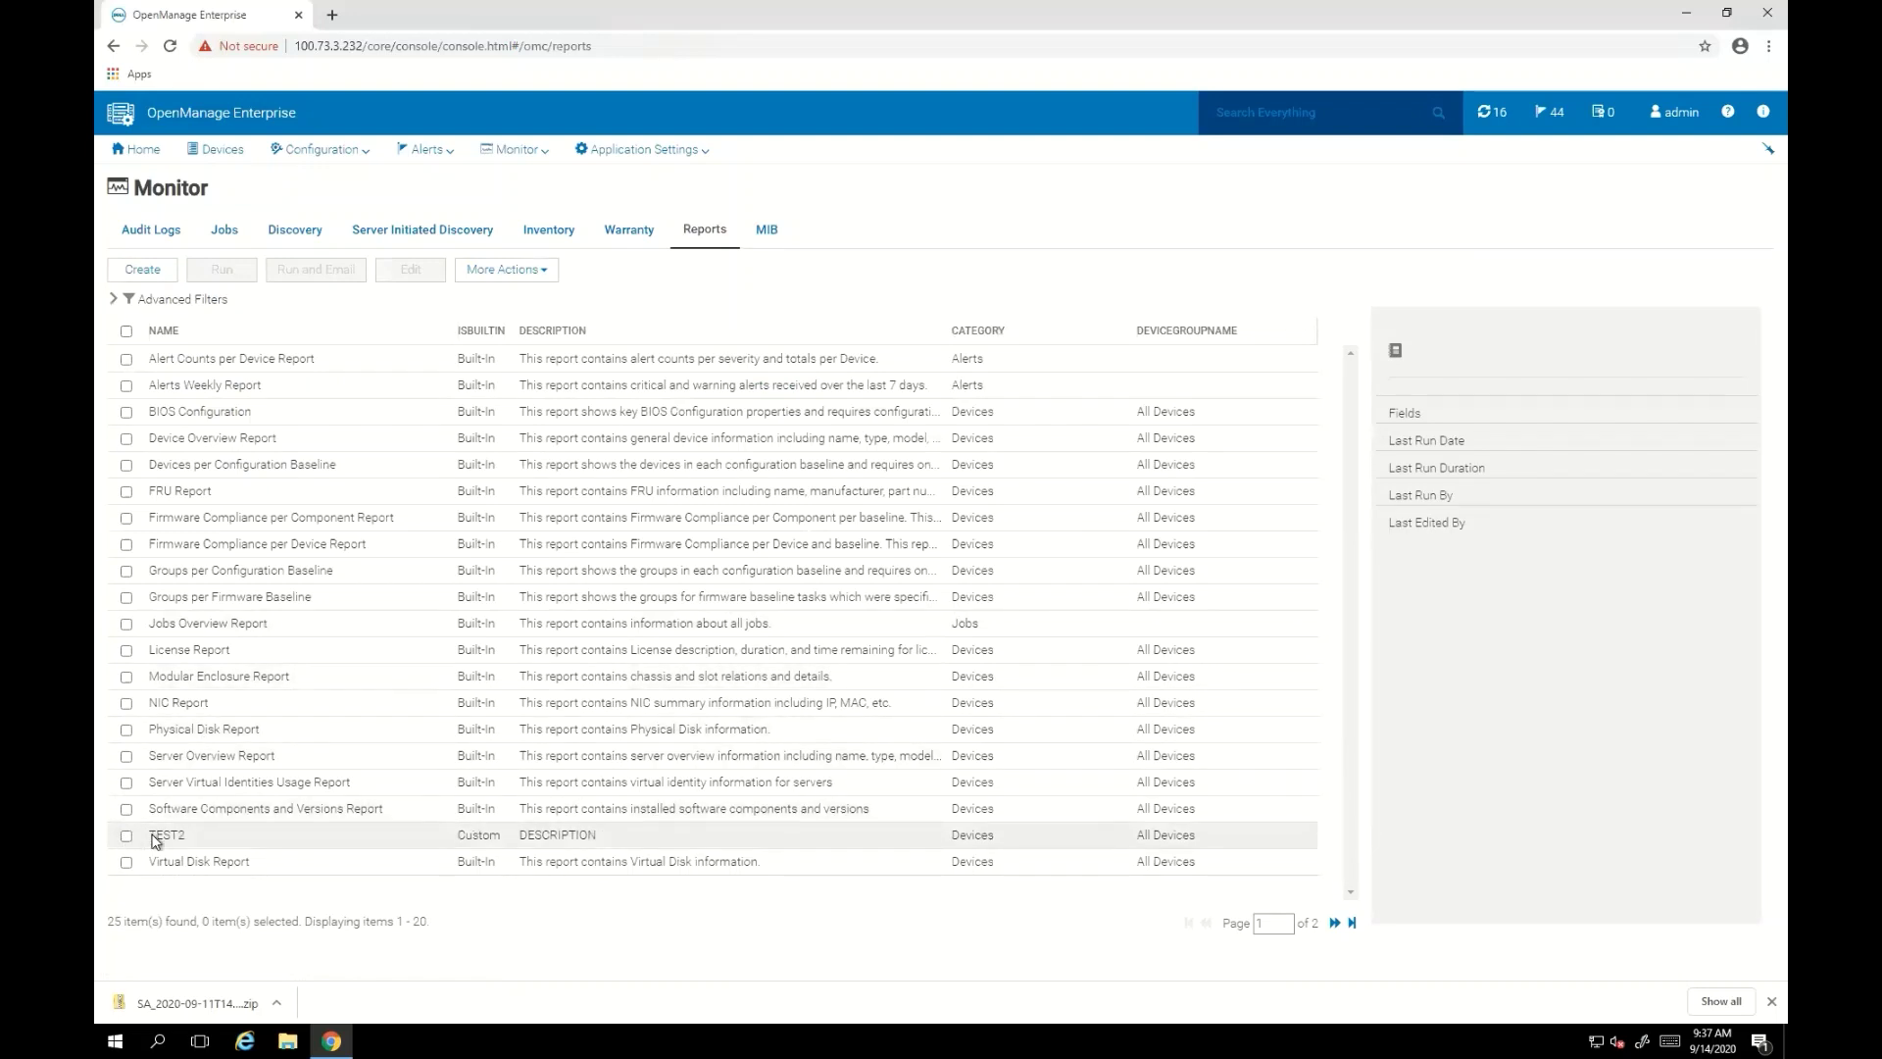
pyautogui.click(154, 836)
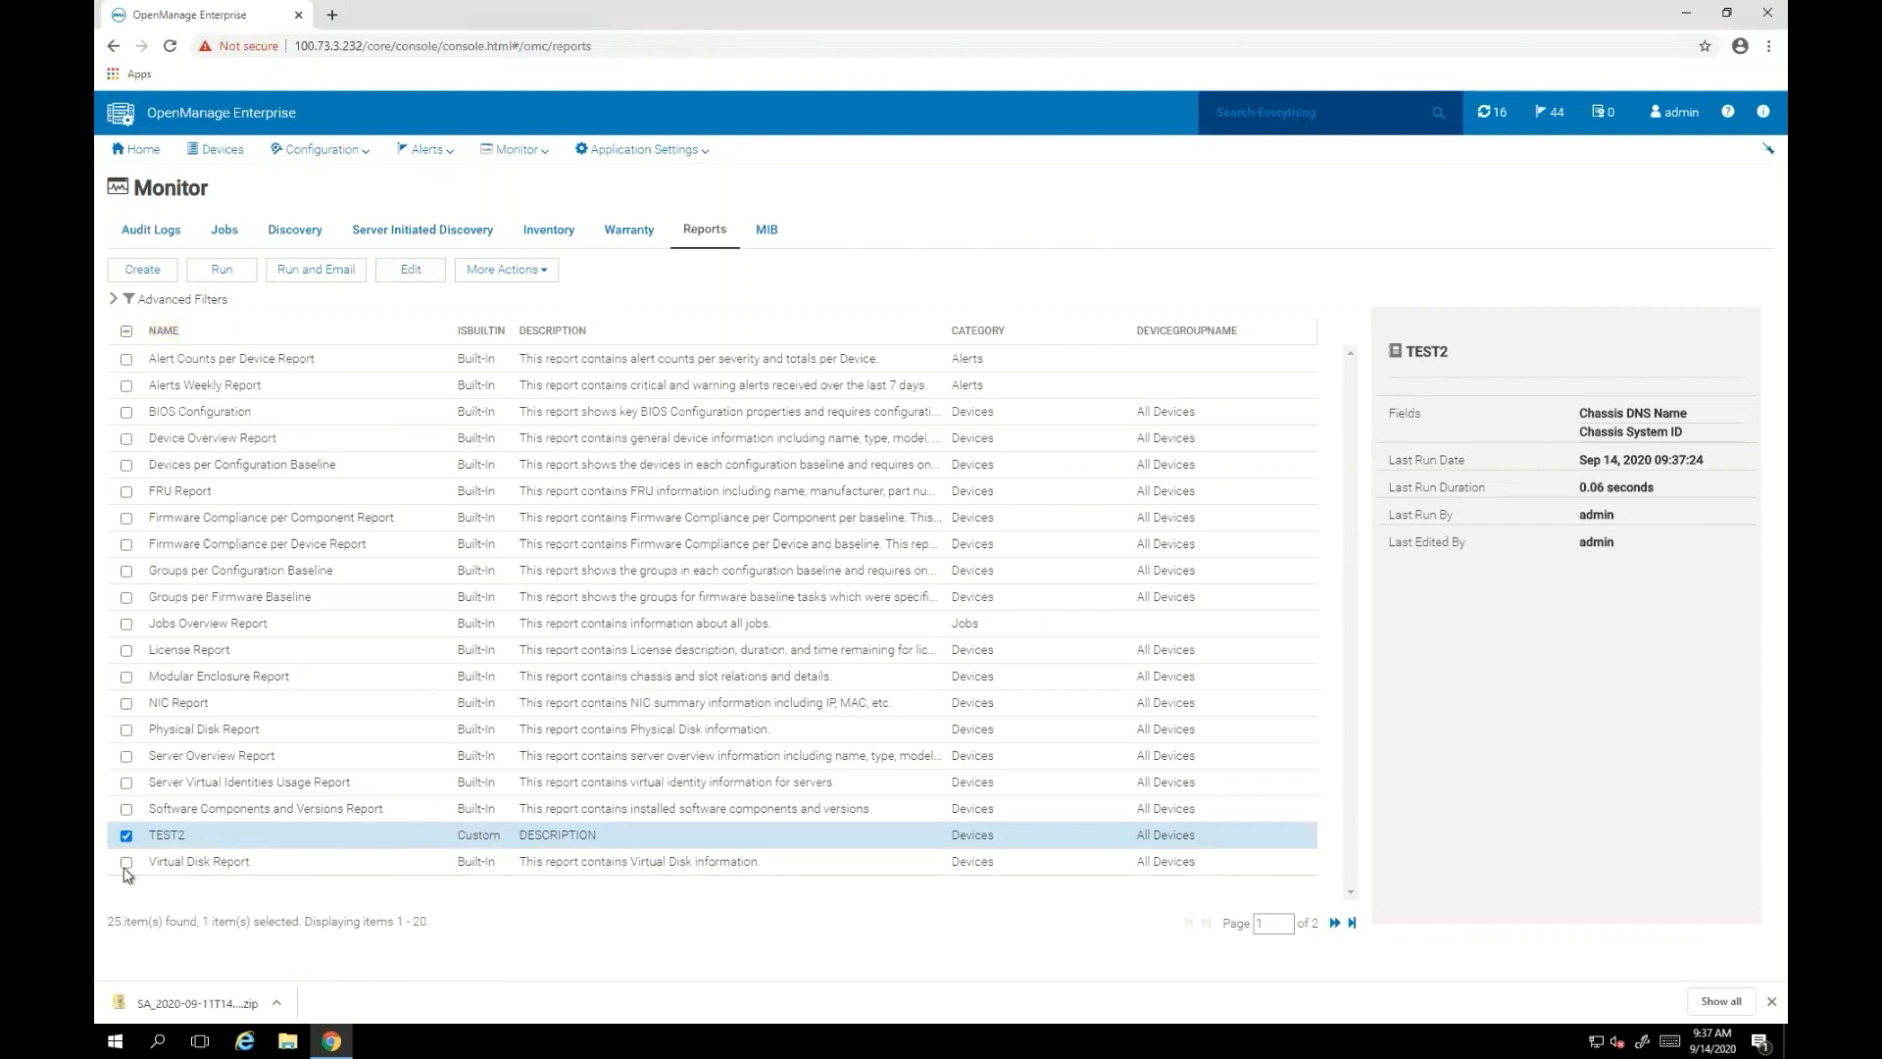
pyautogui.click(125, 835)
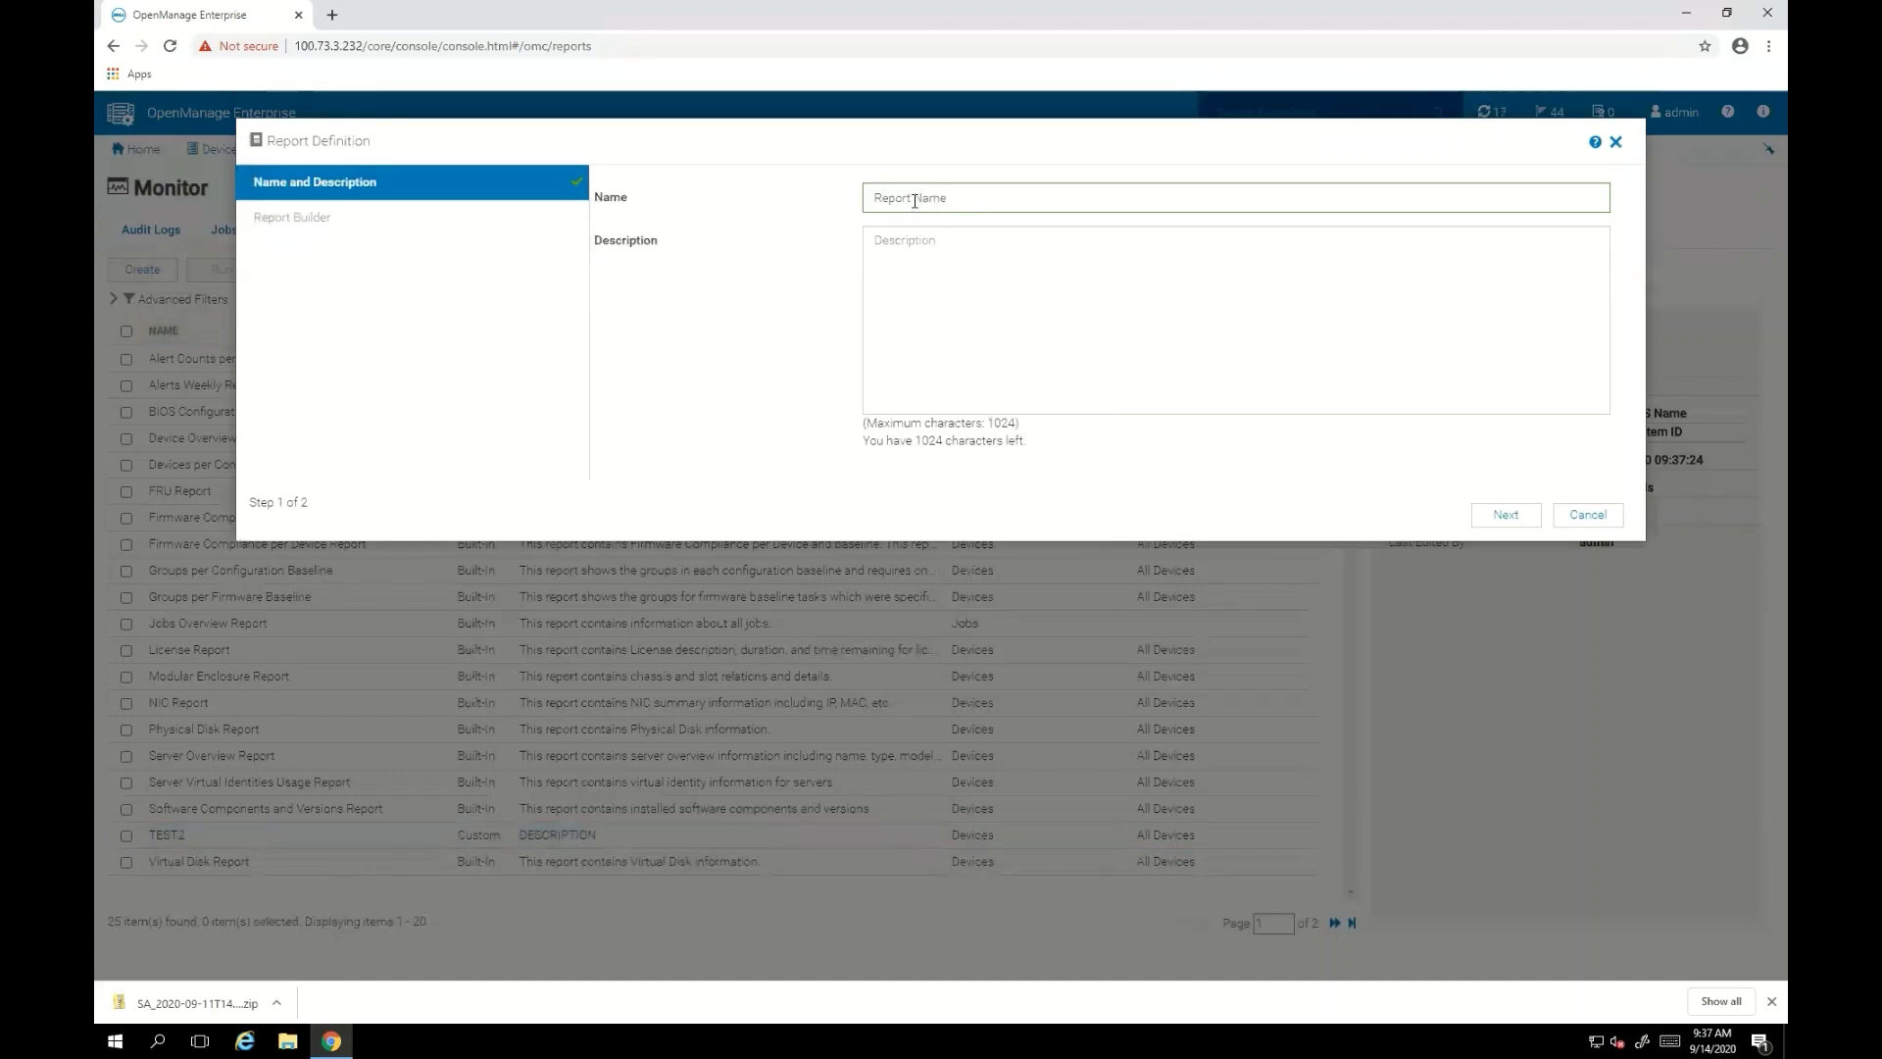
pyautogui.tripleClick(915, 201)
pyautogui.write('idrac')
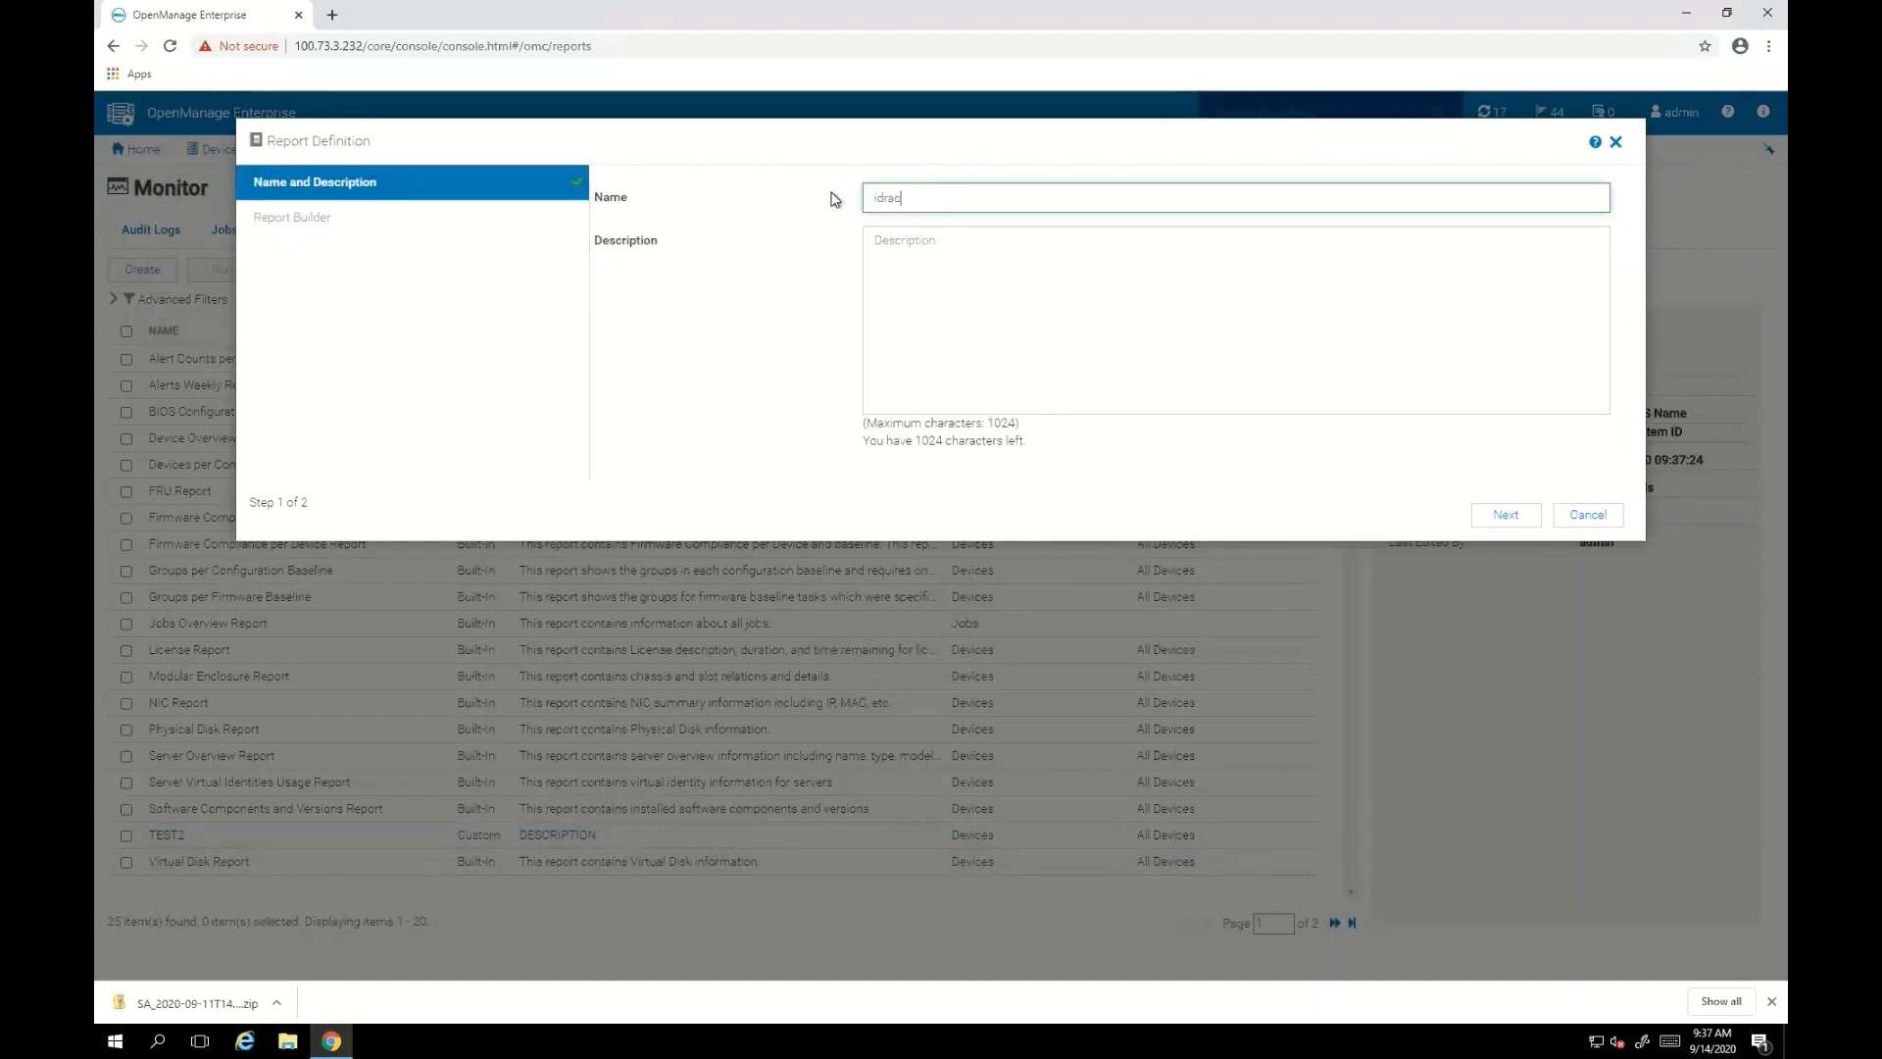
pyautogui.click(1497, 517)
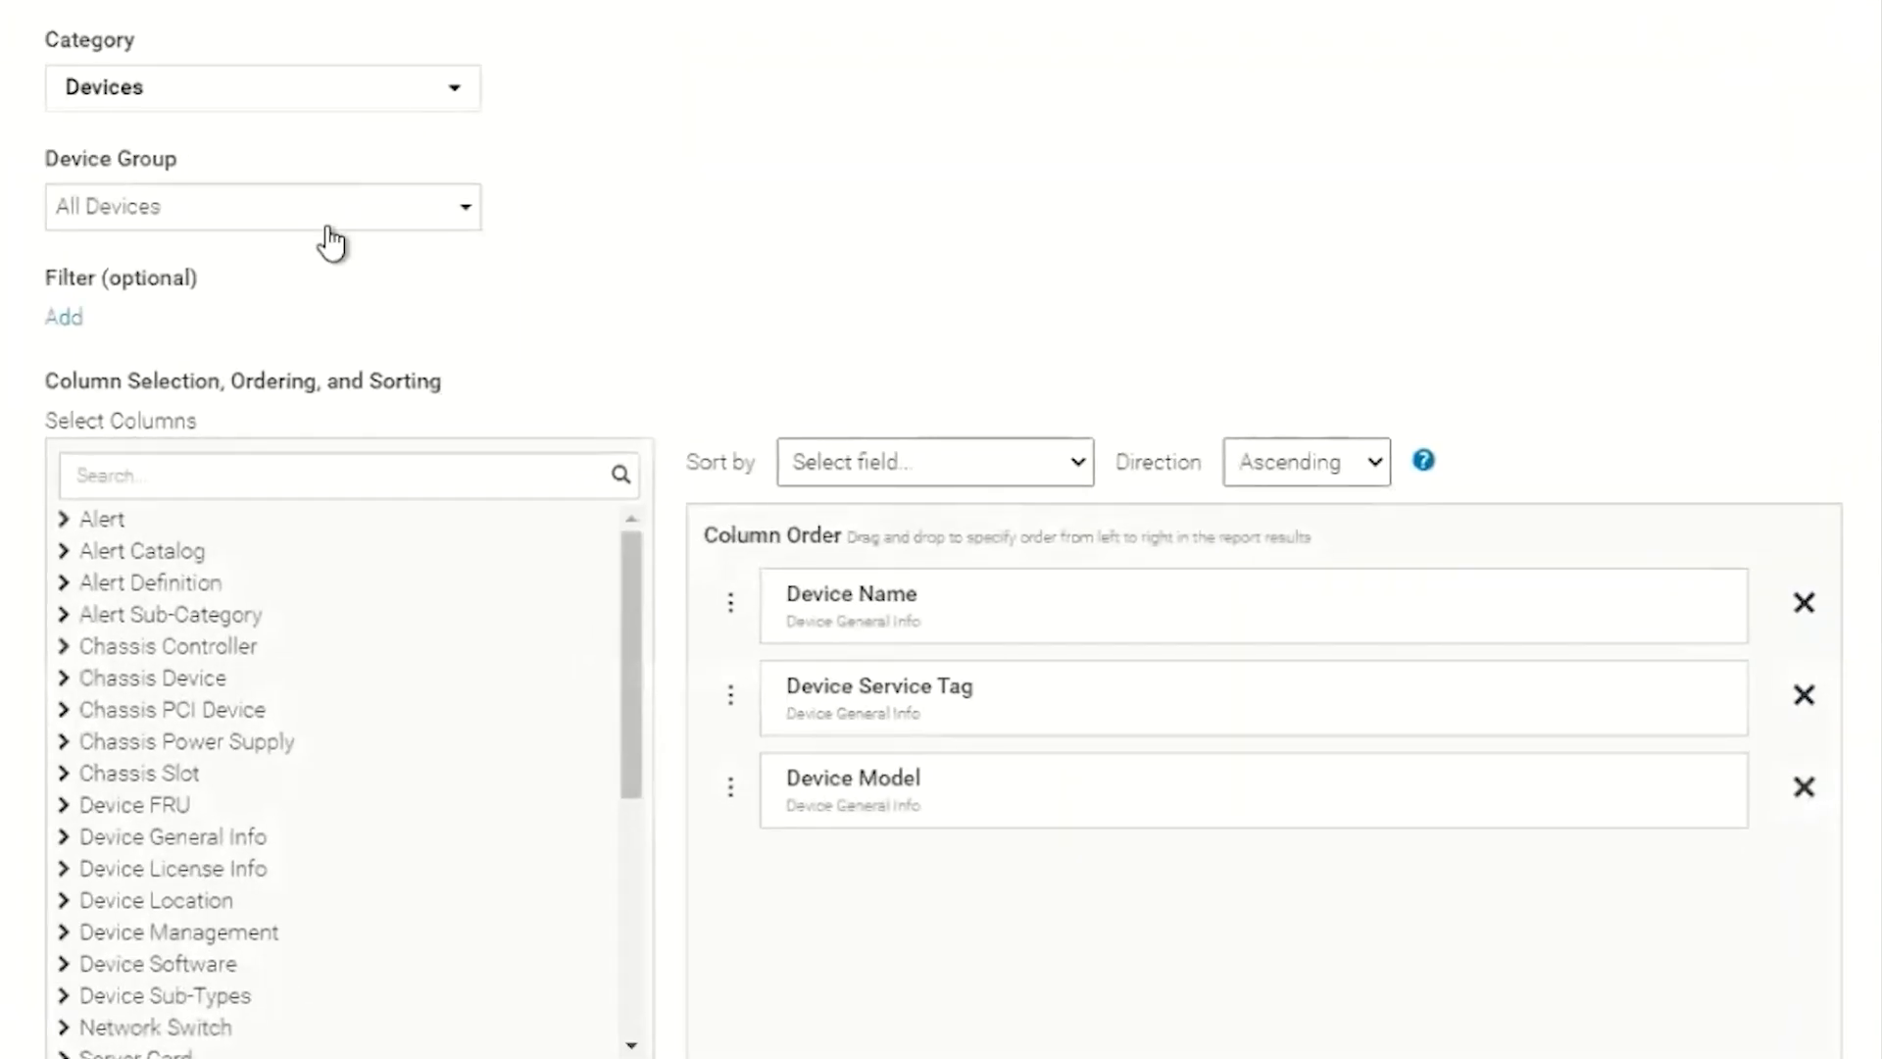
# - Keep the Devices category, add the Server Chassis Service Tag column, and finish the idrac report
pyautogui.click(311, 98)
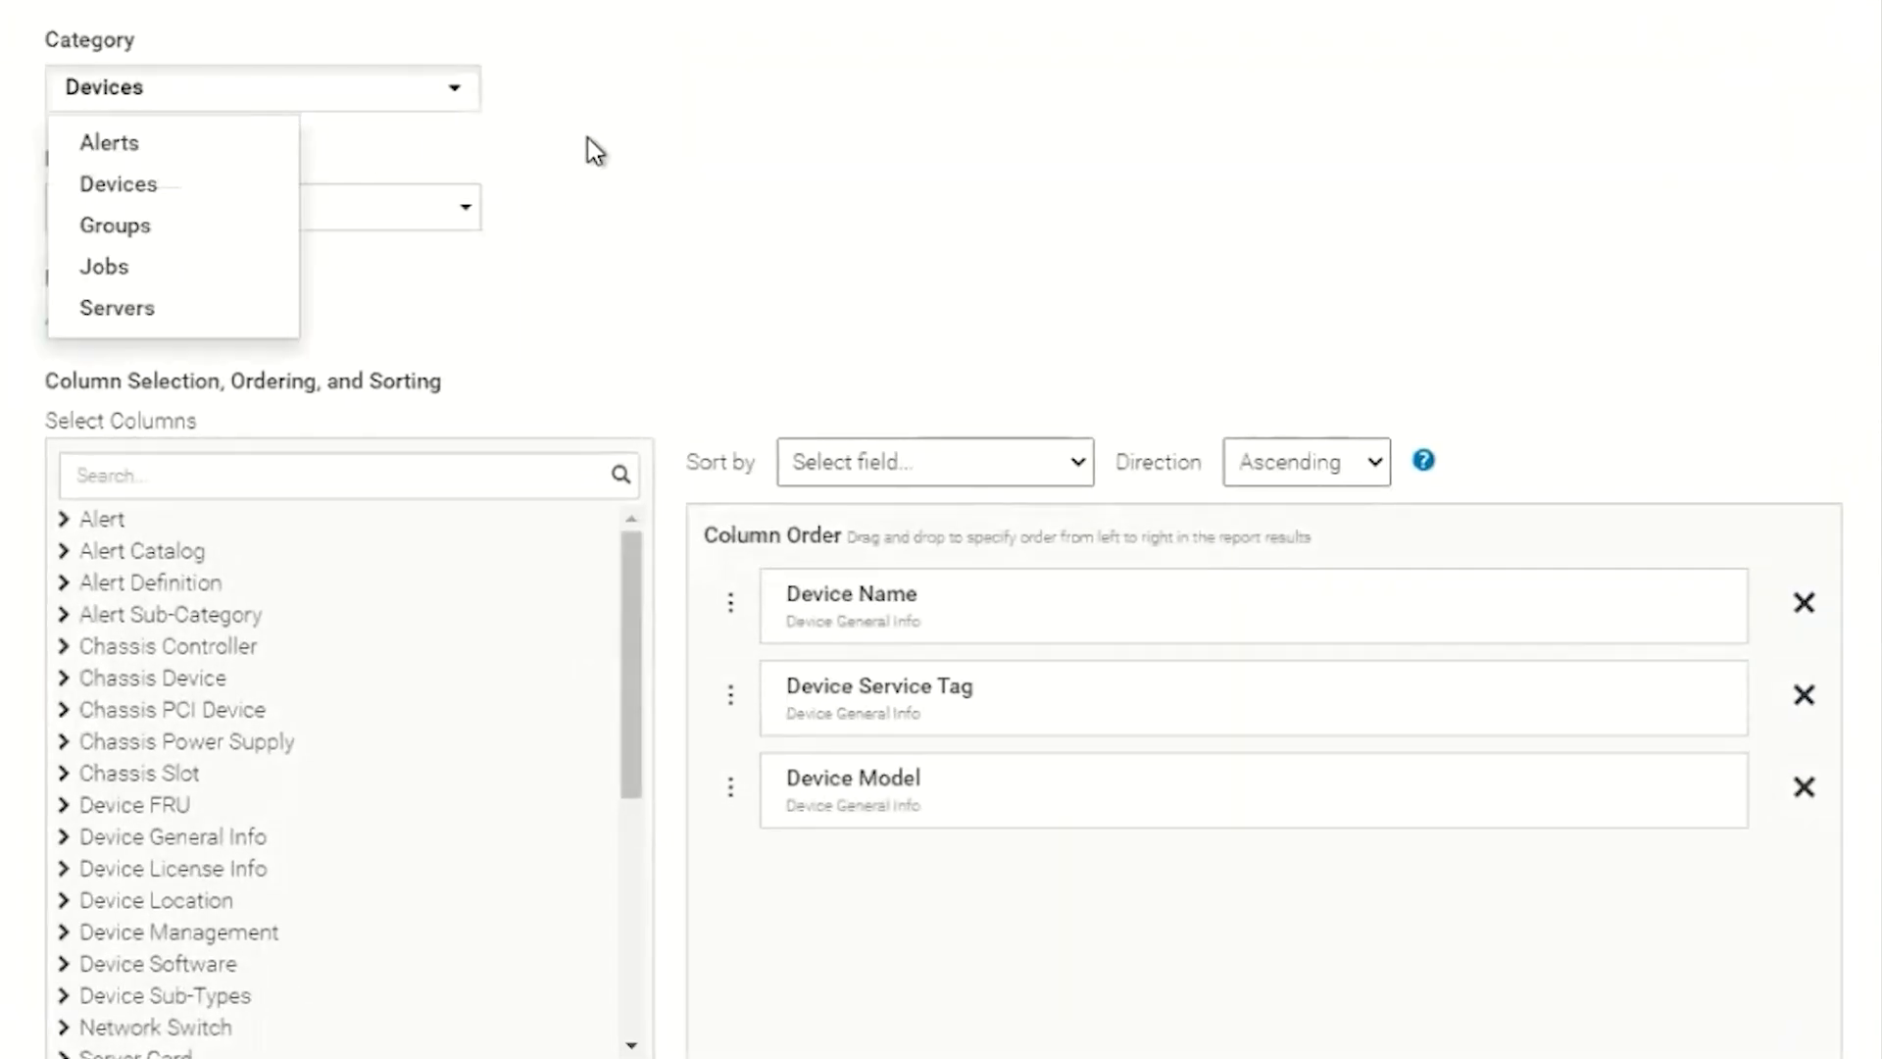
pyautogui.click(507, 391)
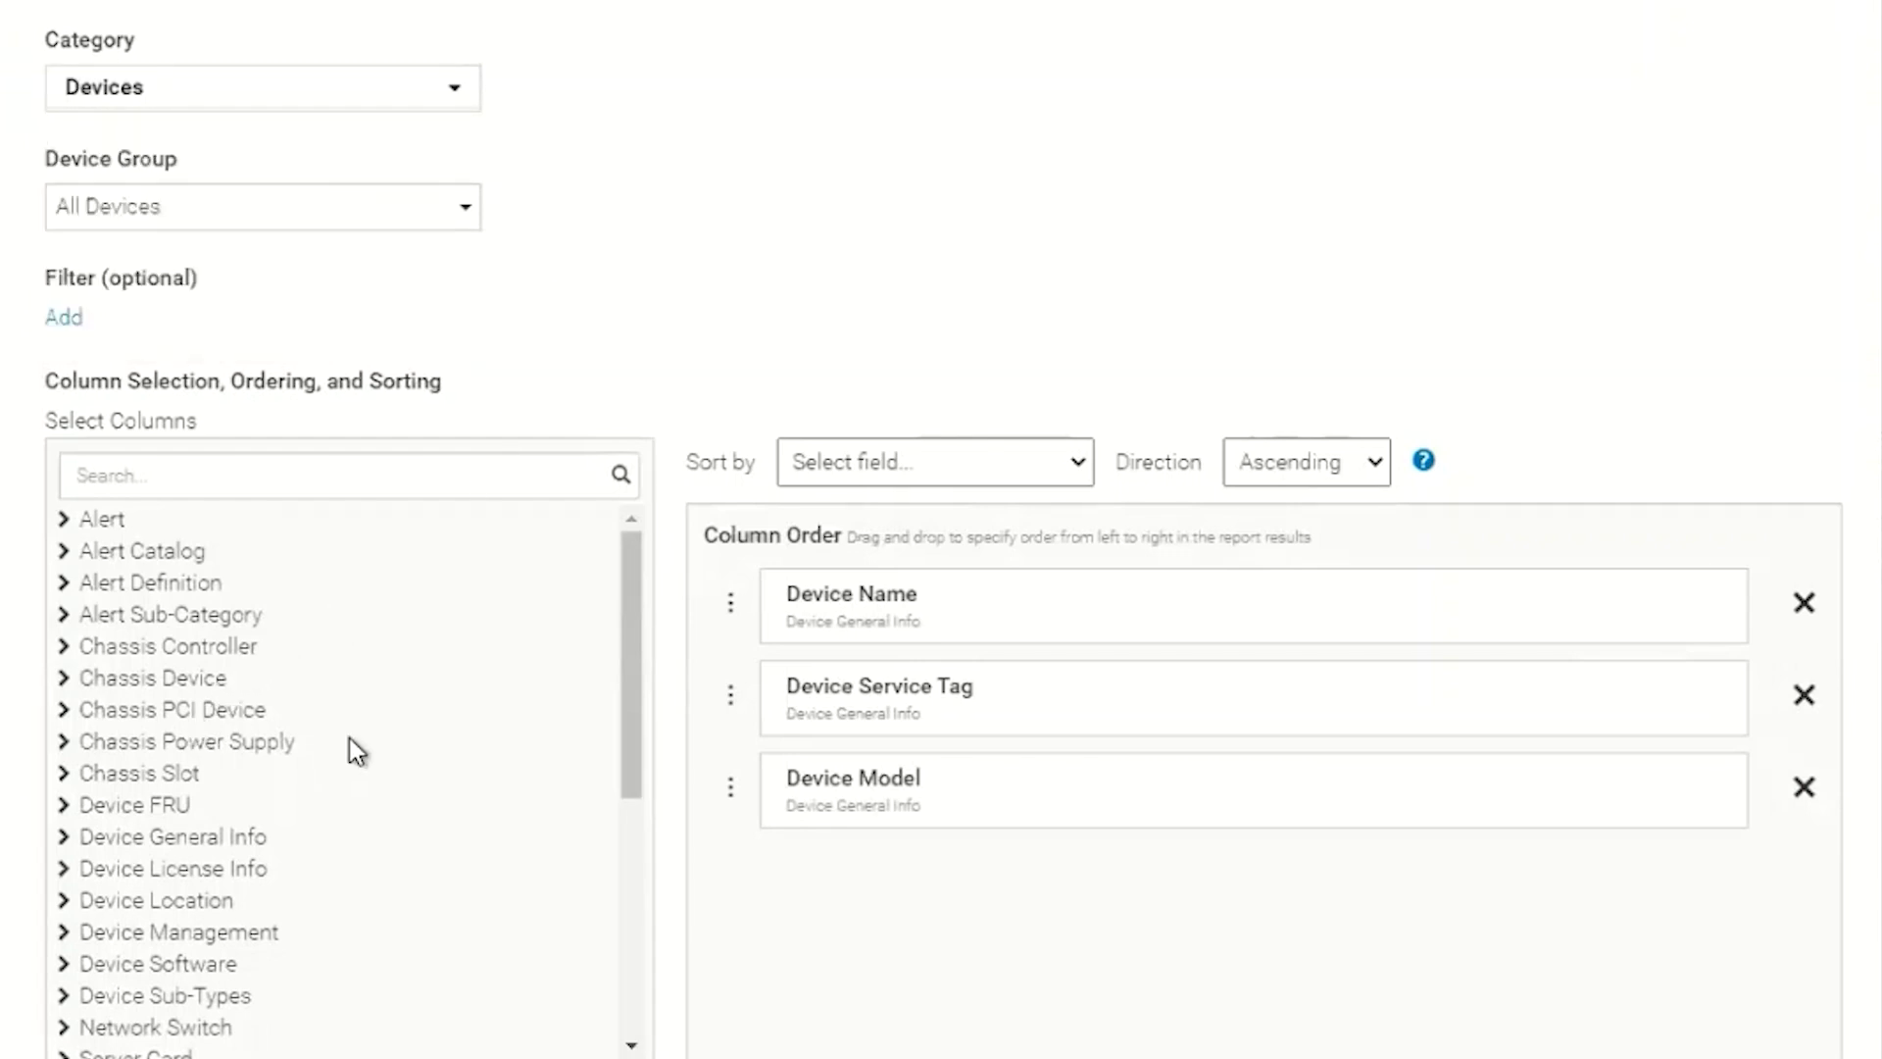
pyautogui.moveTo(631, 686); pyautogui.dragTo(616, 877)
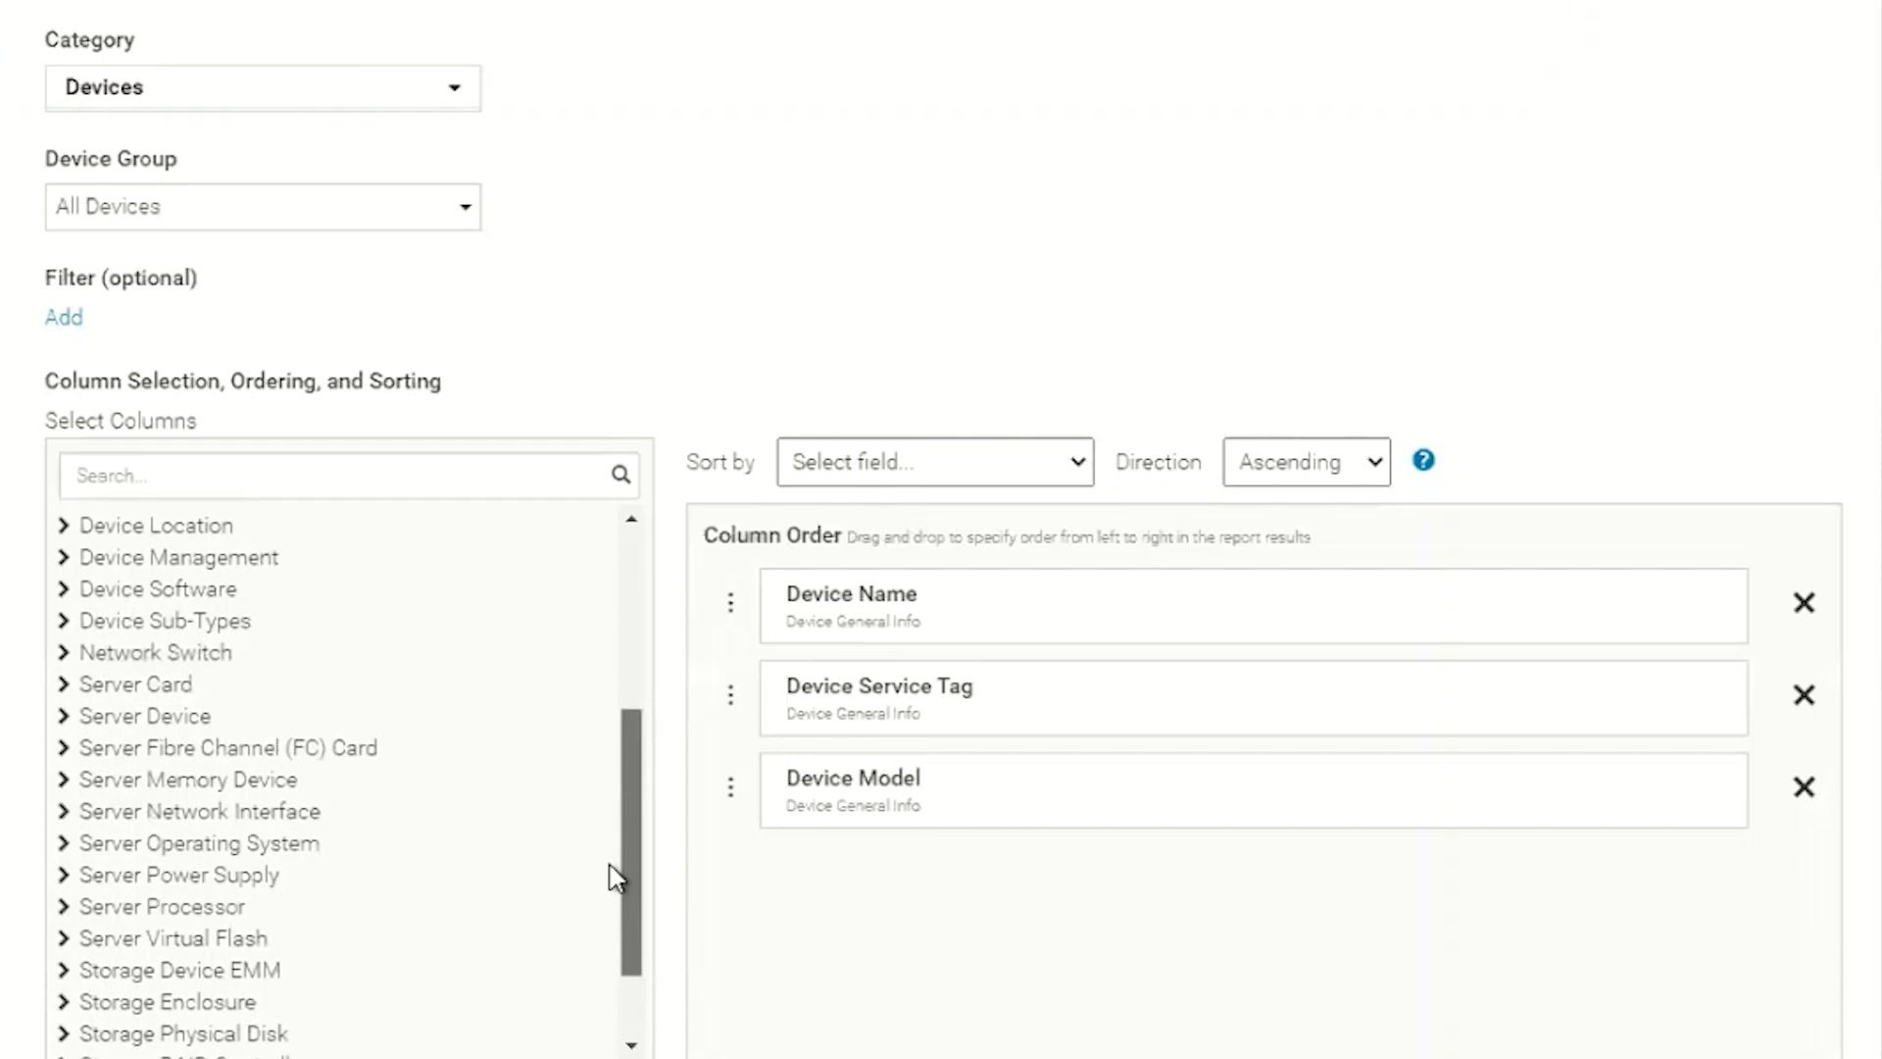
pyautogui.click(67, 718)
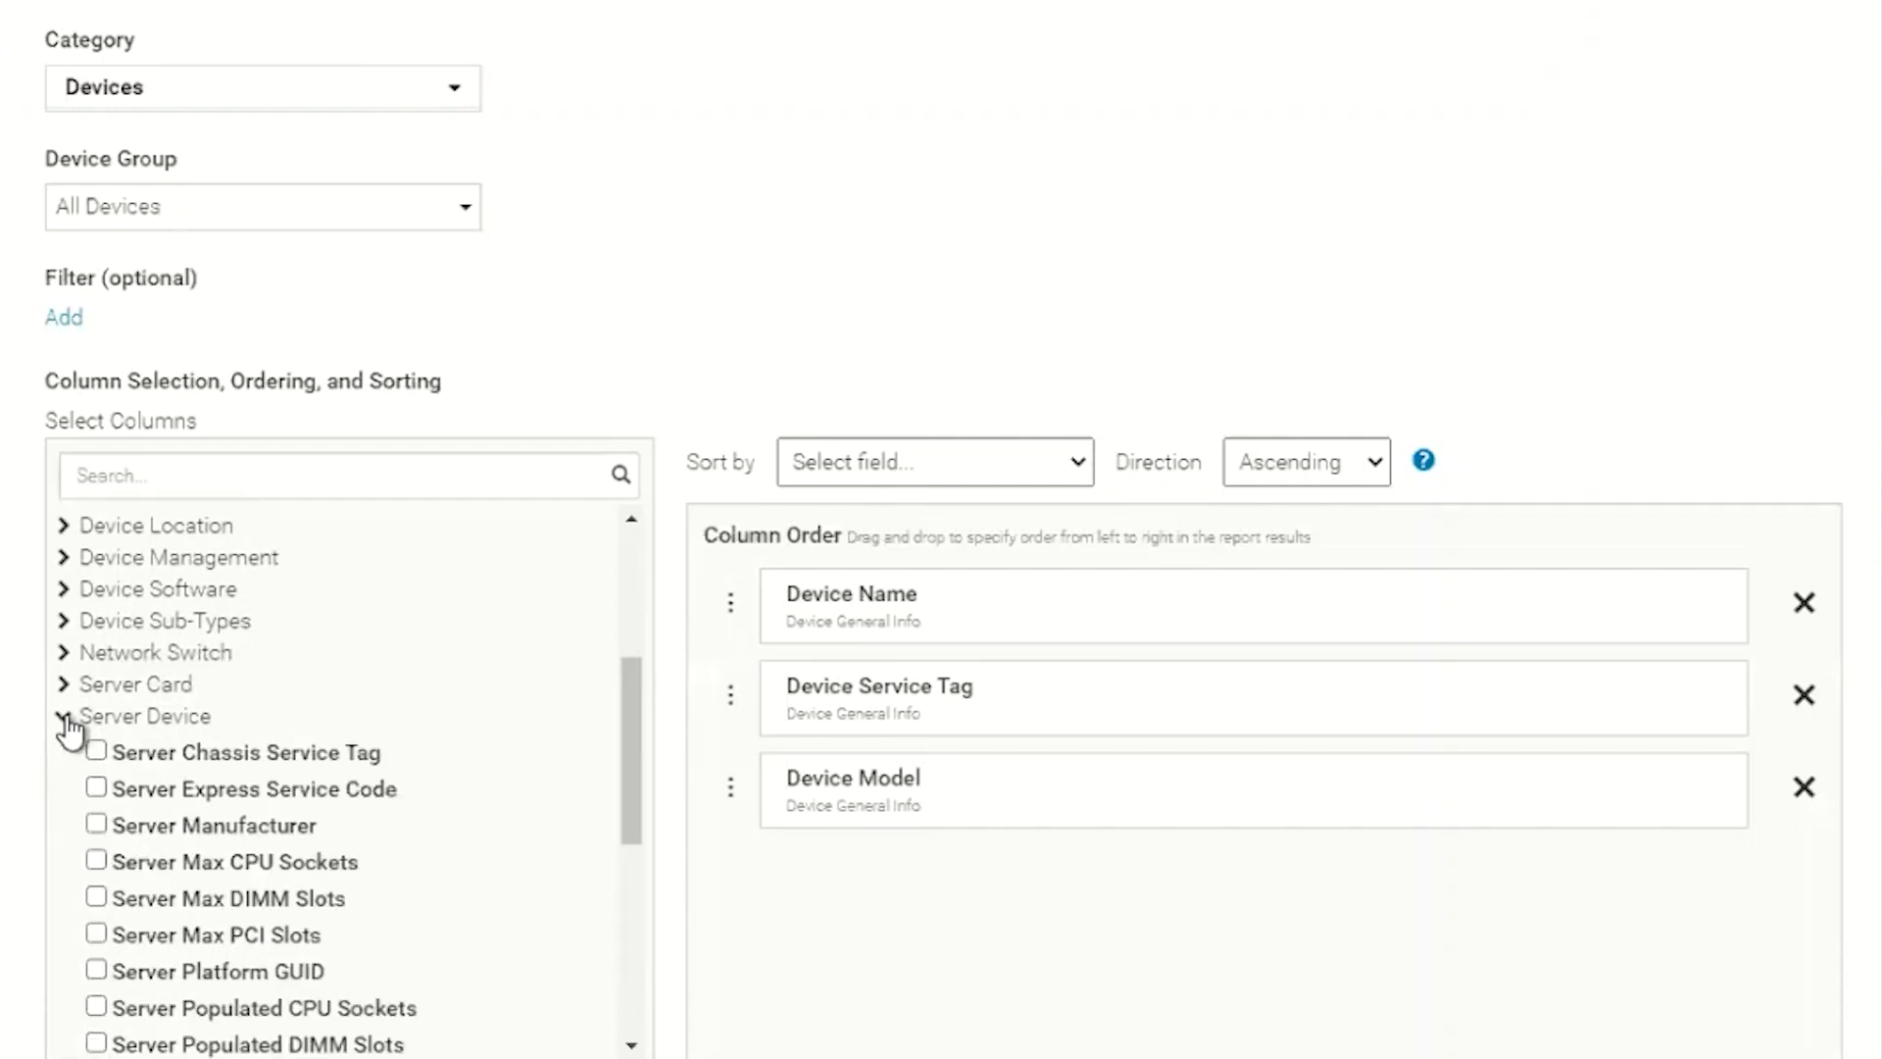
pyautogui.click(95, 751)
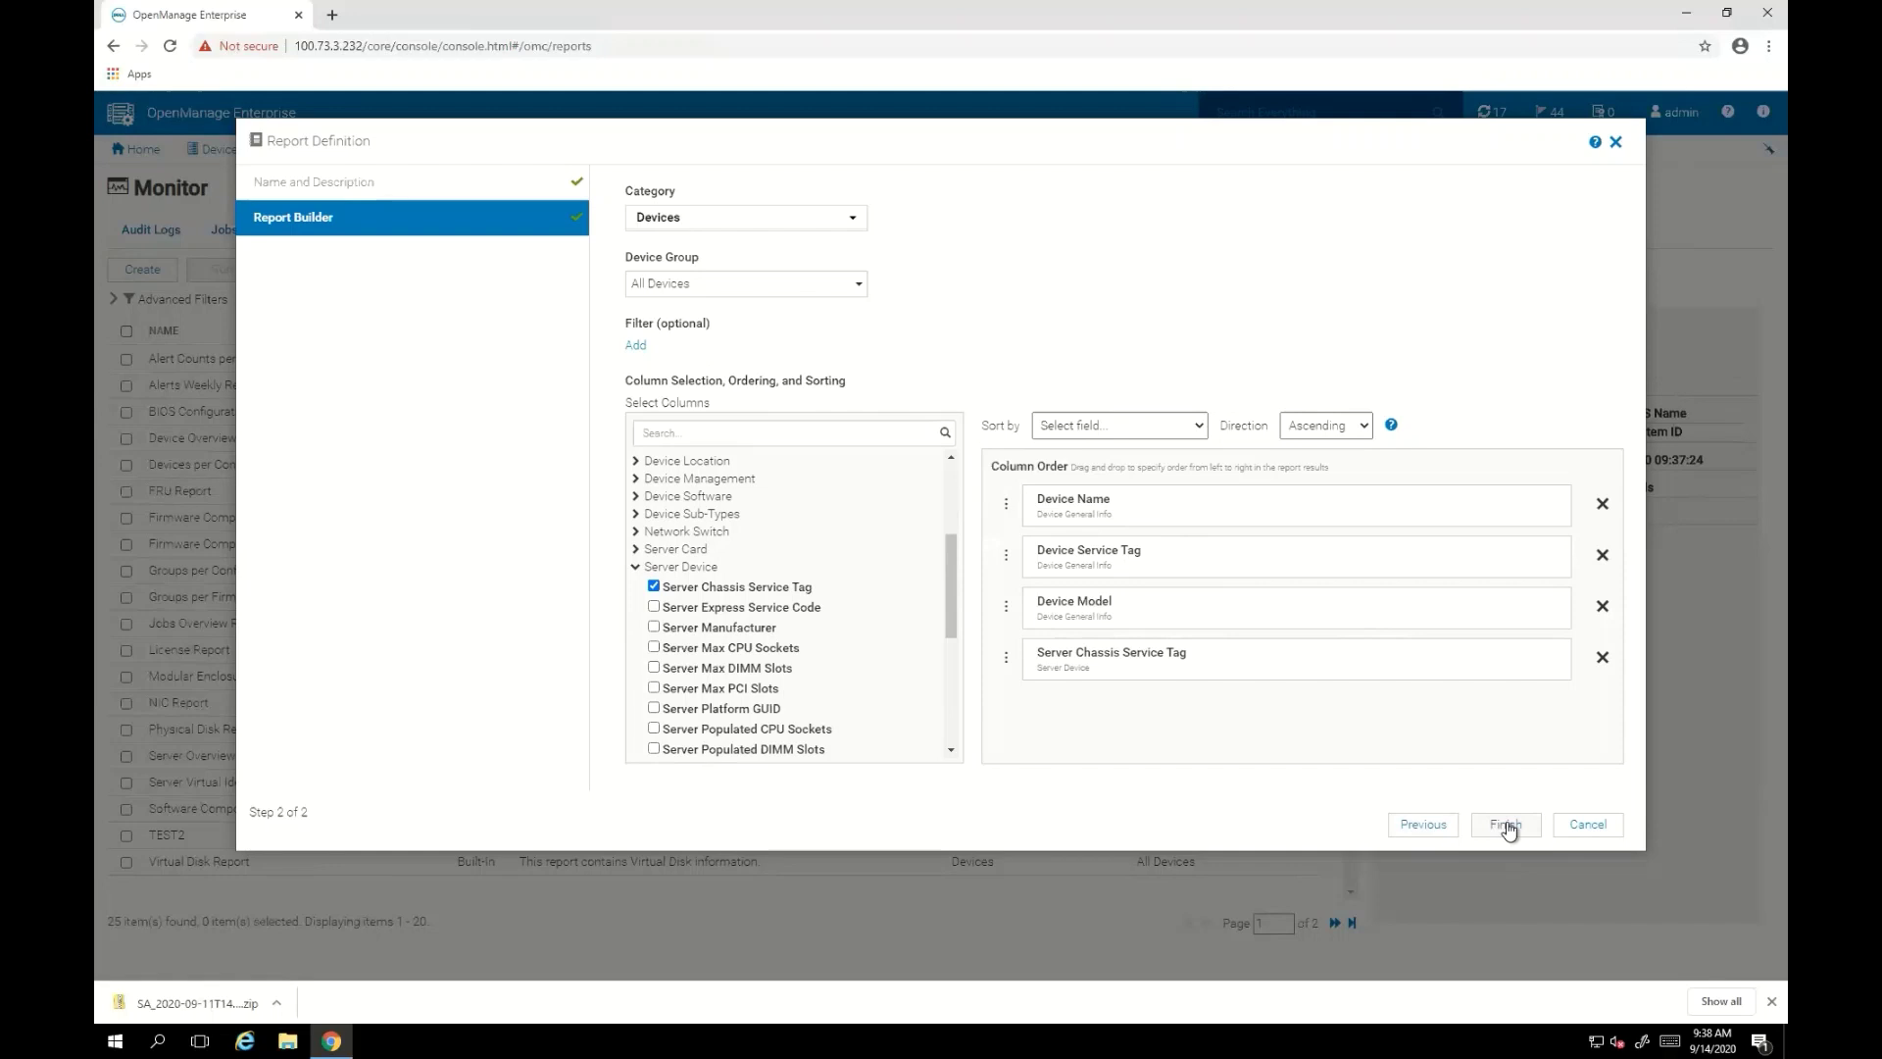
pyautogui.click(1563, 1012)
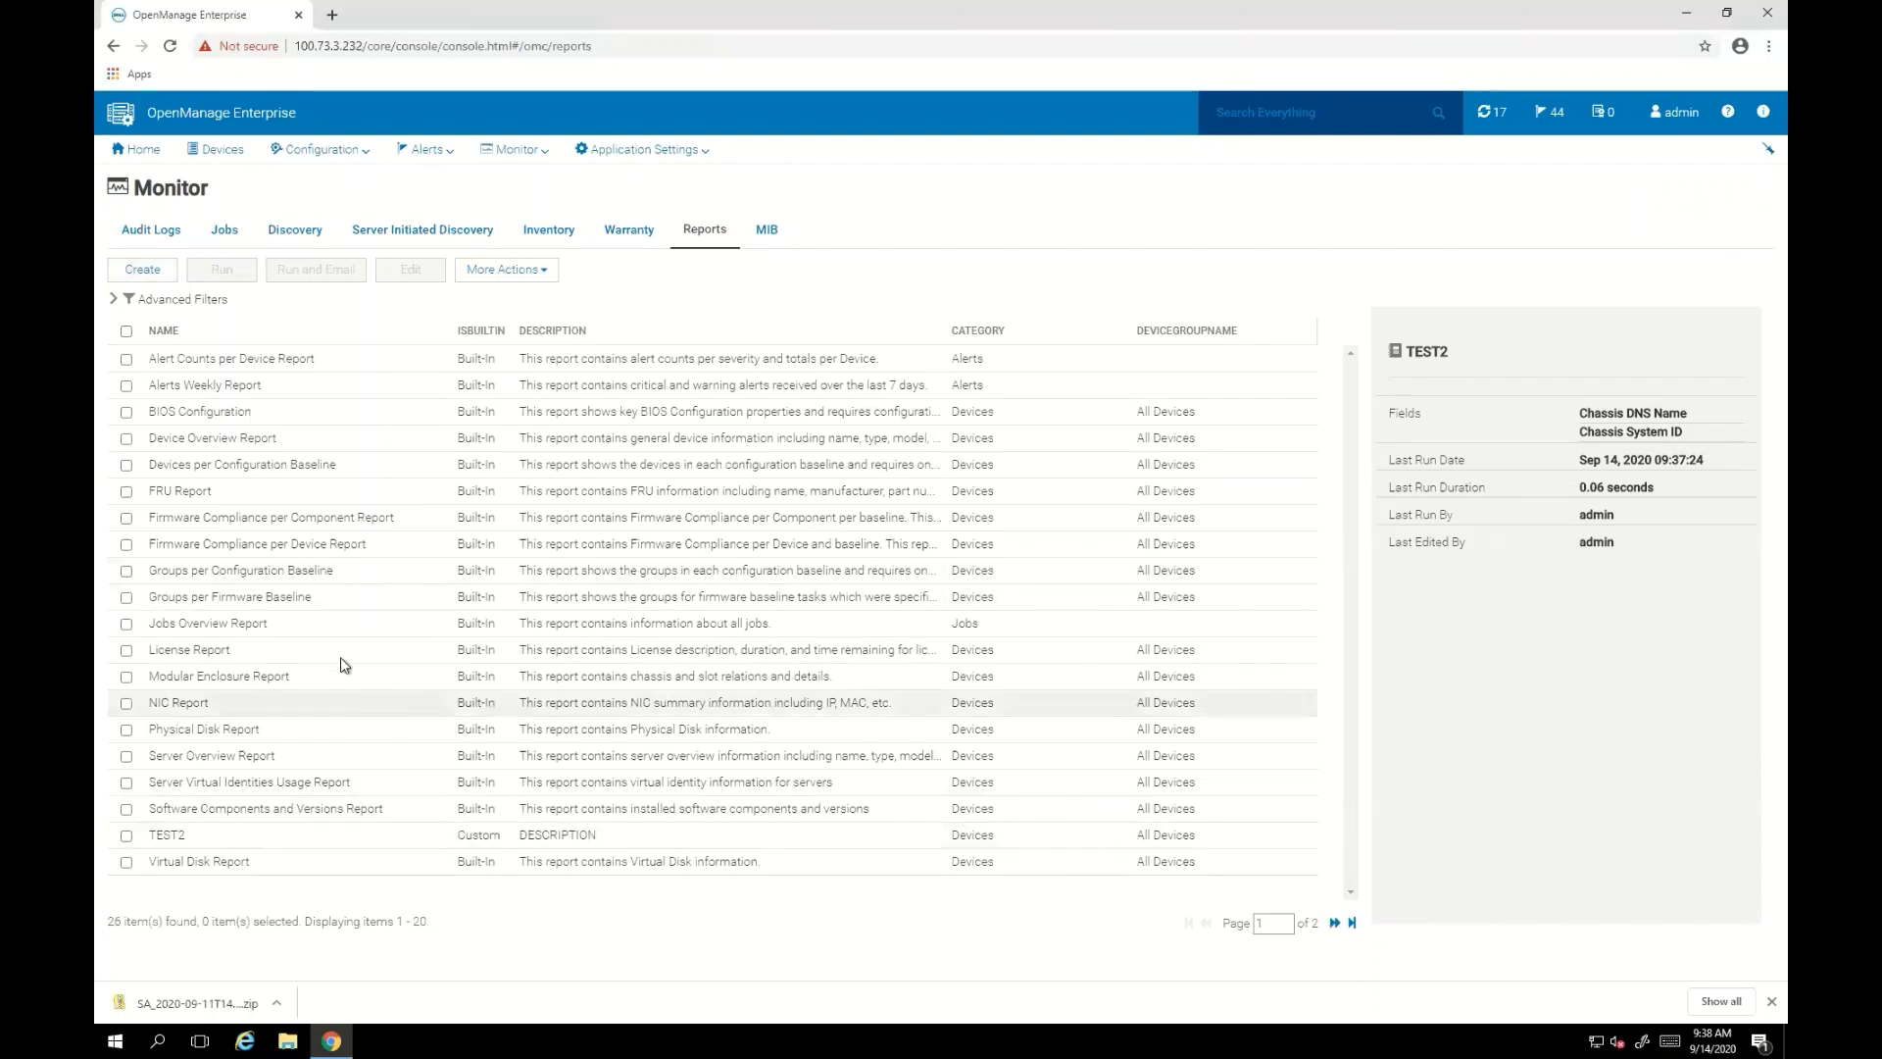
# - Select the test report on page 2 of the Reports list and run it, returning one PowerEdge R740
pyautogui.click(1337, 923)
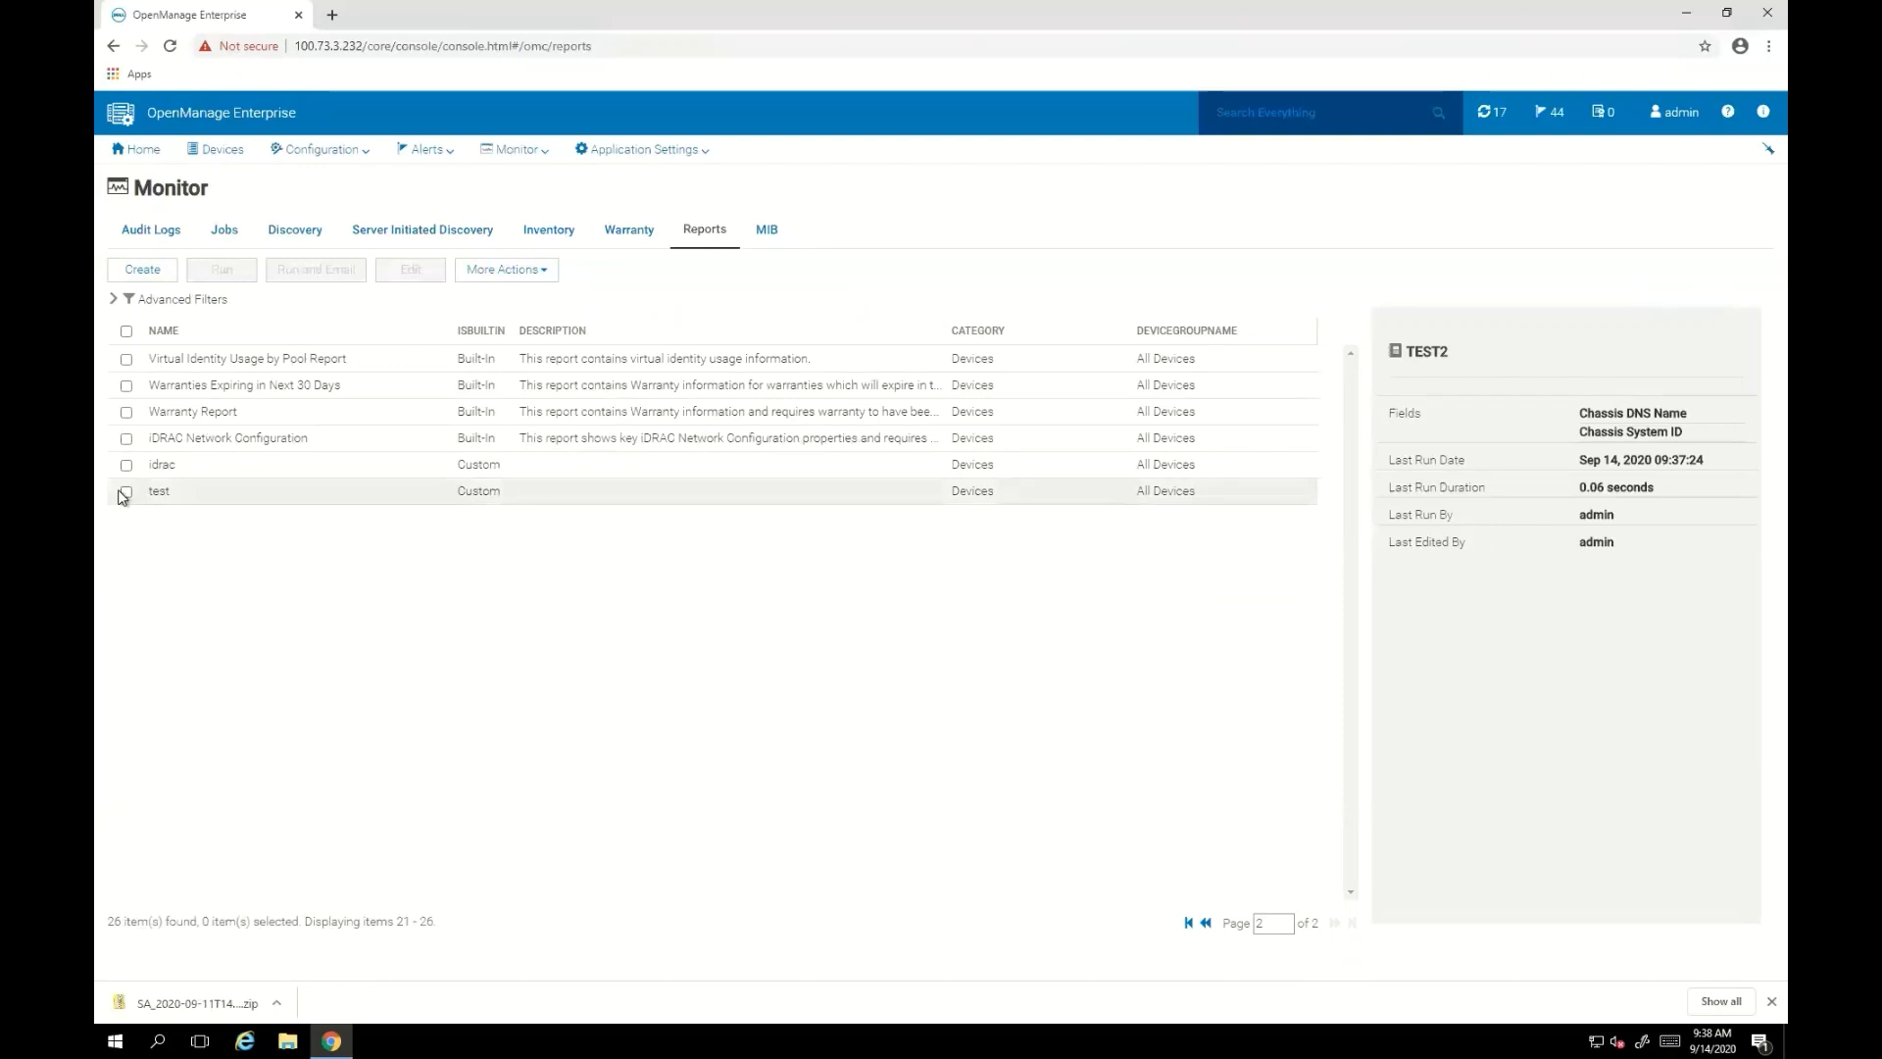
pyautogui.click(127, 492)
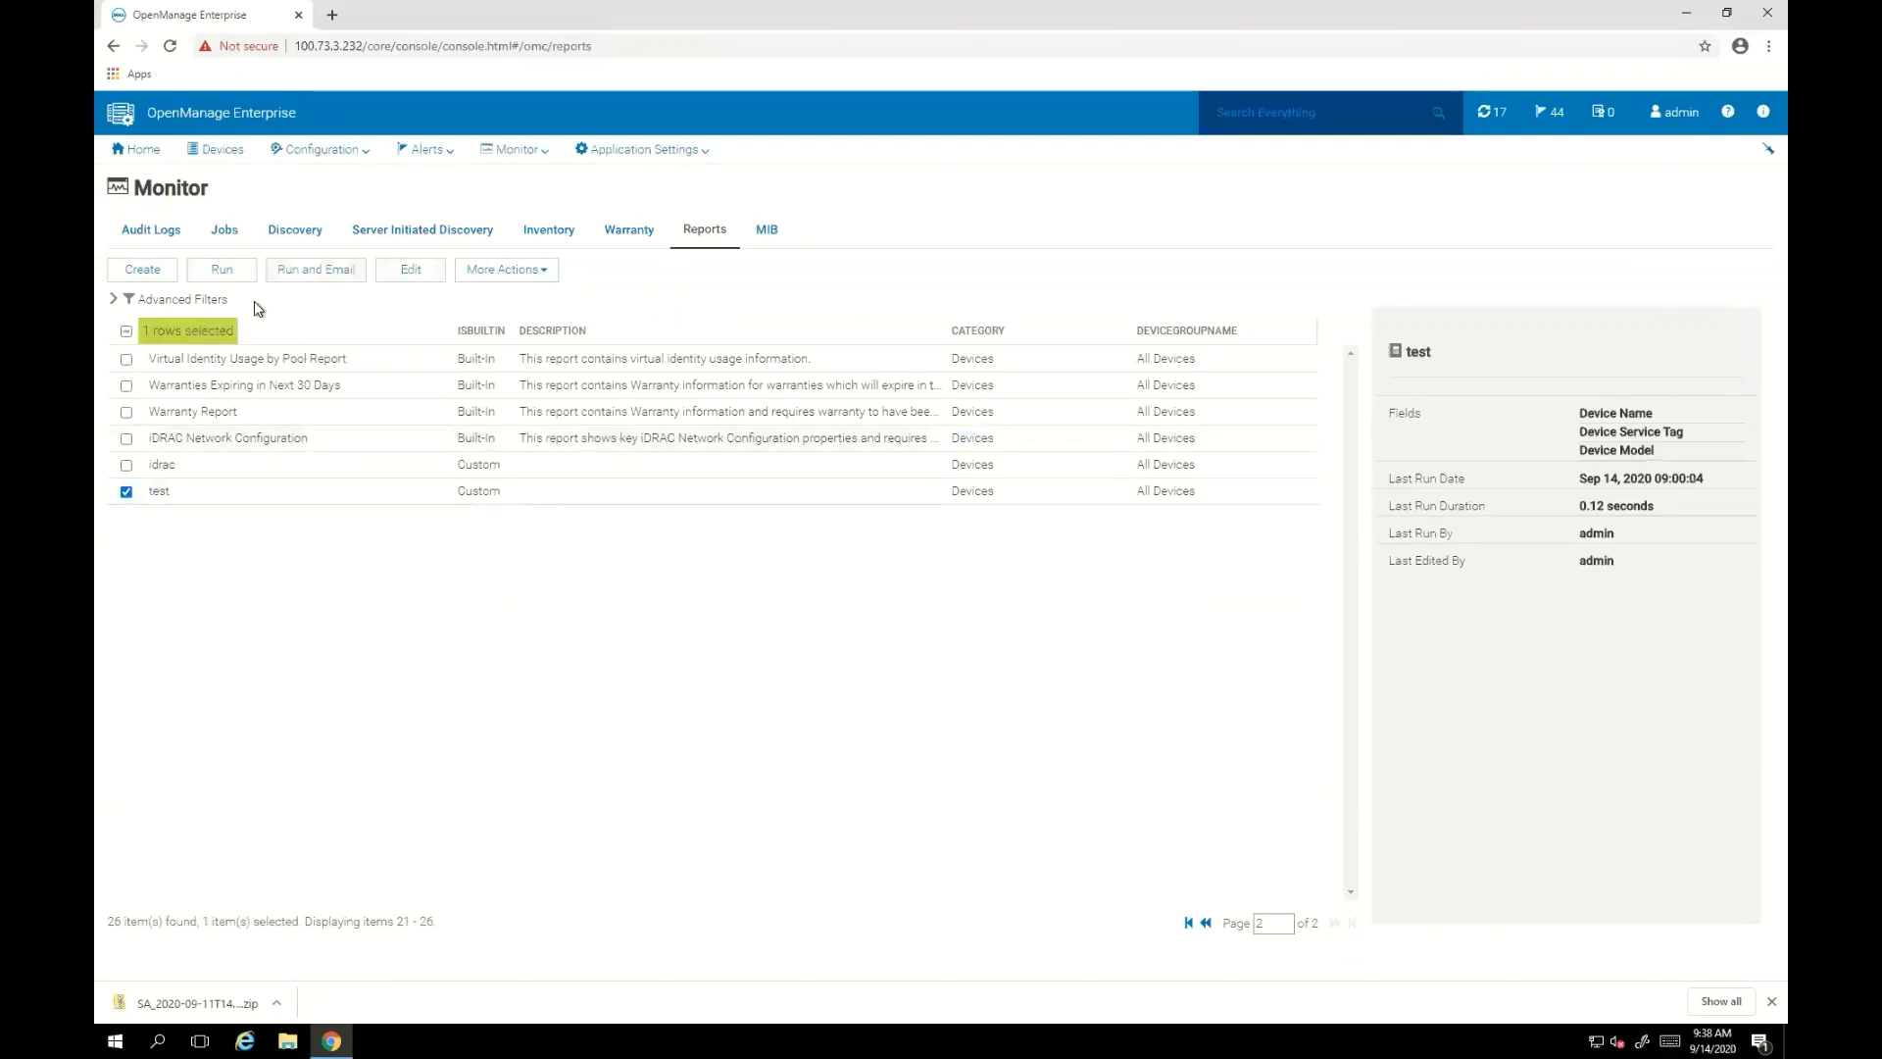
pyautogui.click(223, 271)
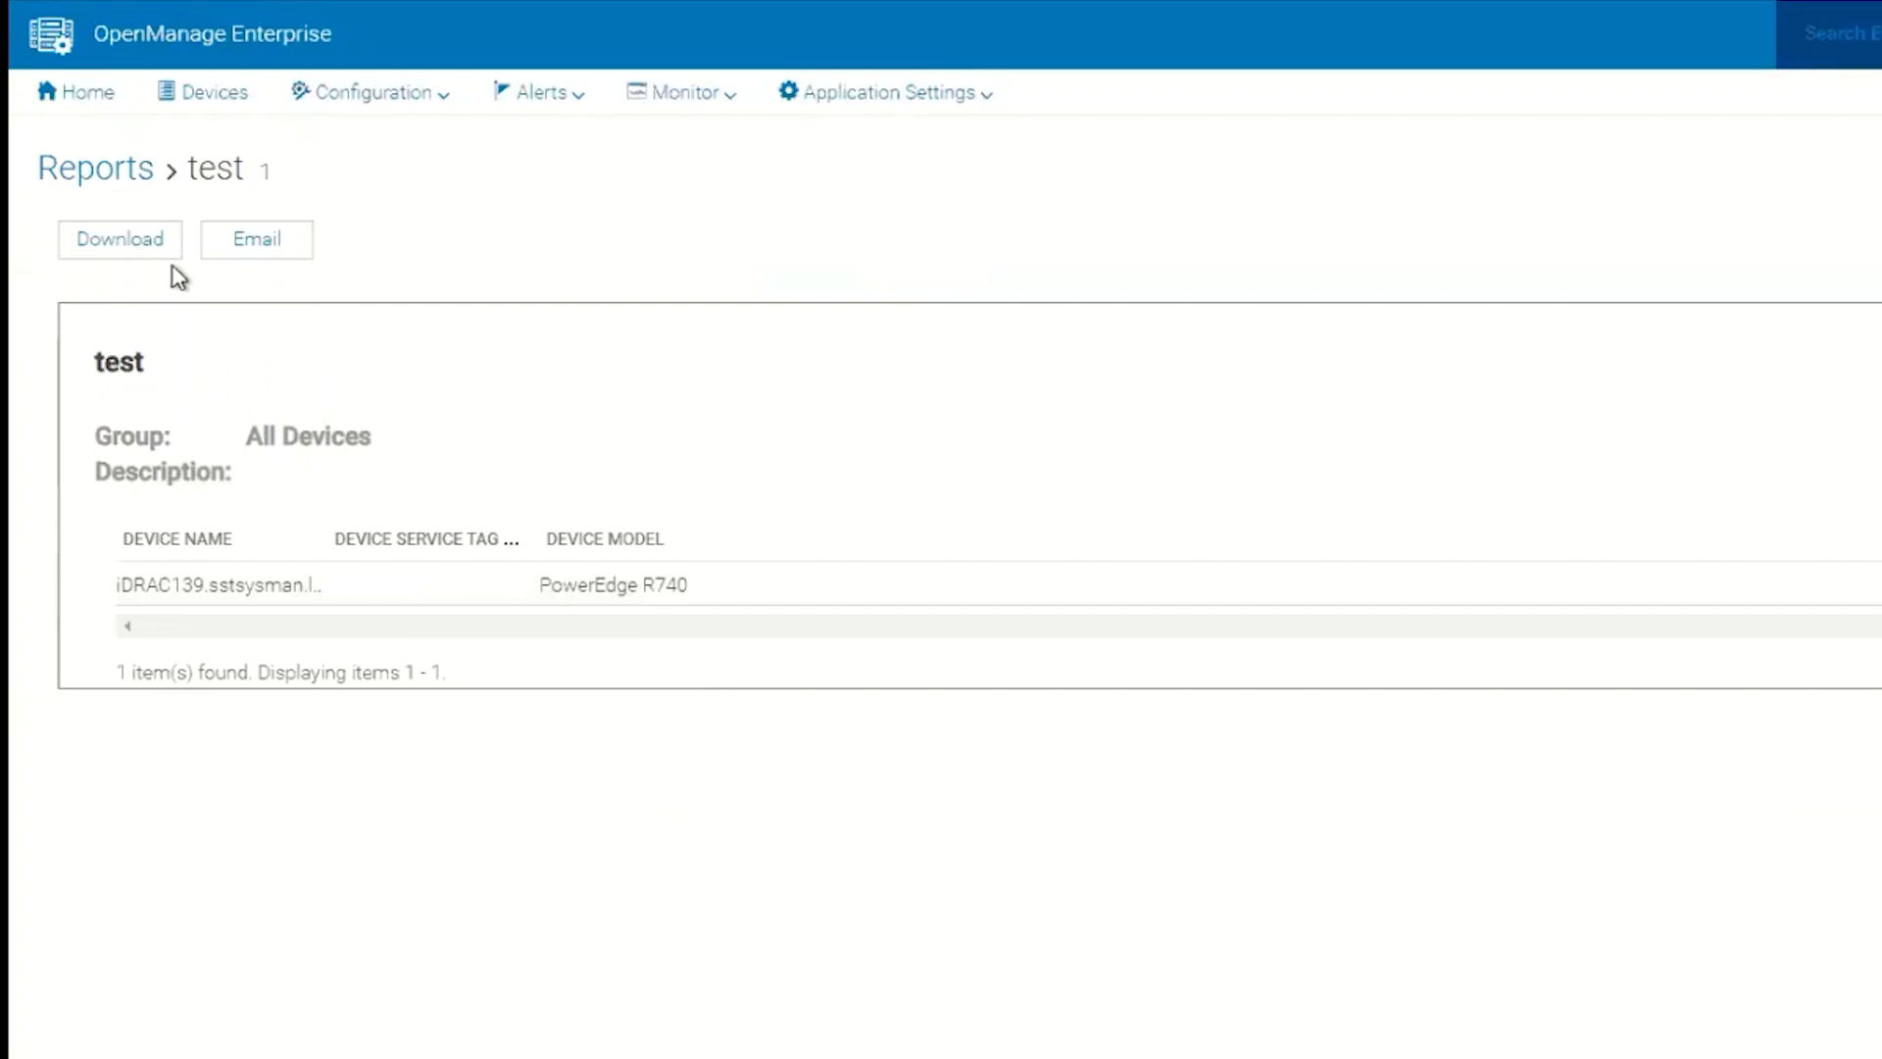
pyautogui.click(141, 245)
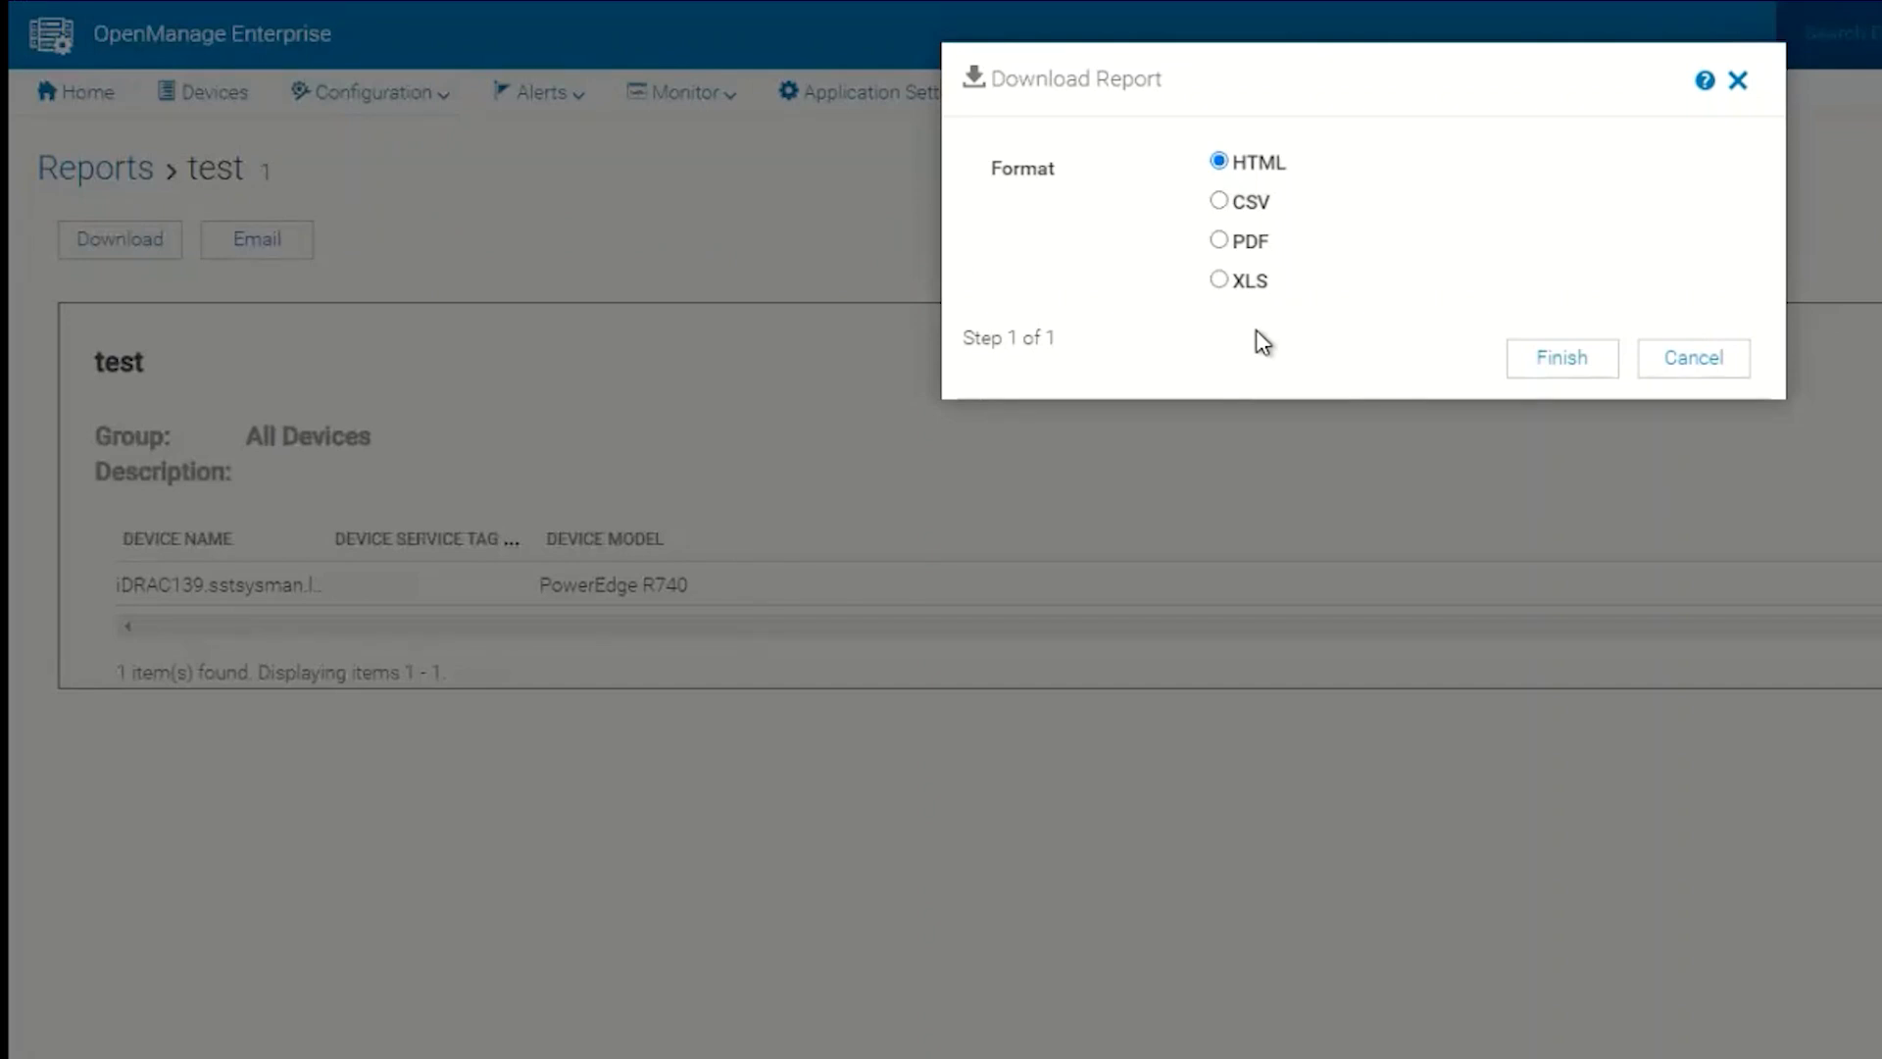
pyautogui.click(1684, 367)
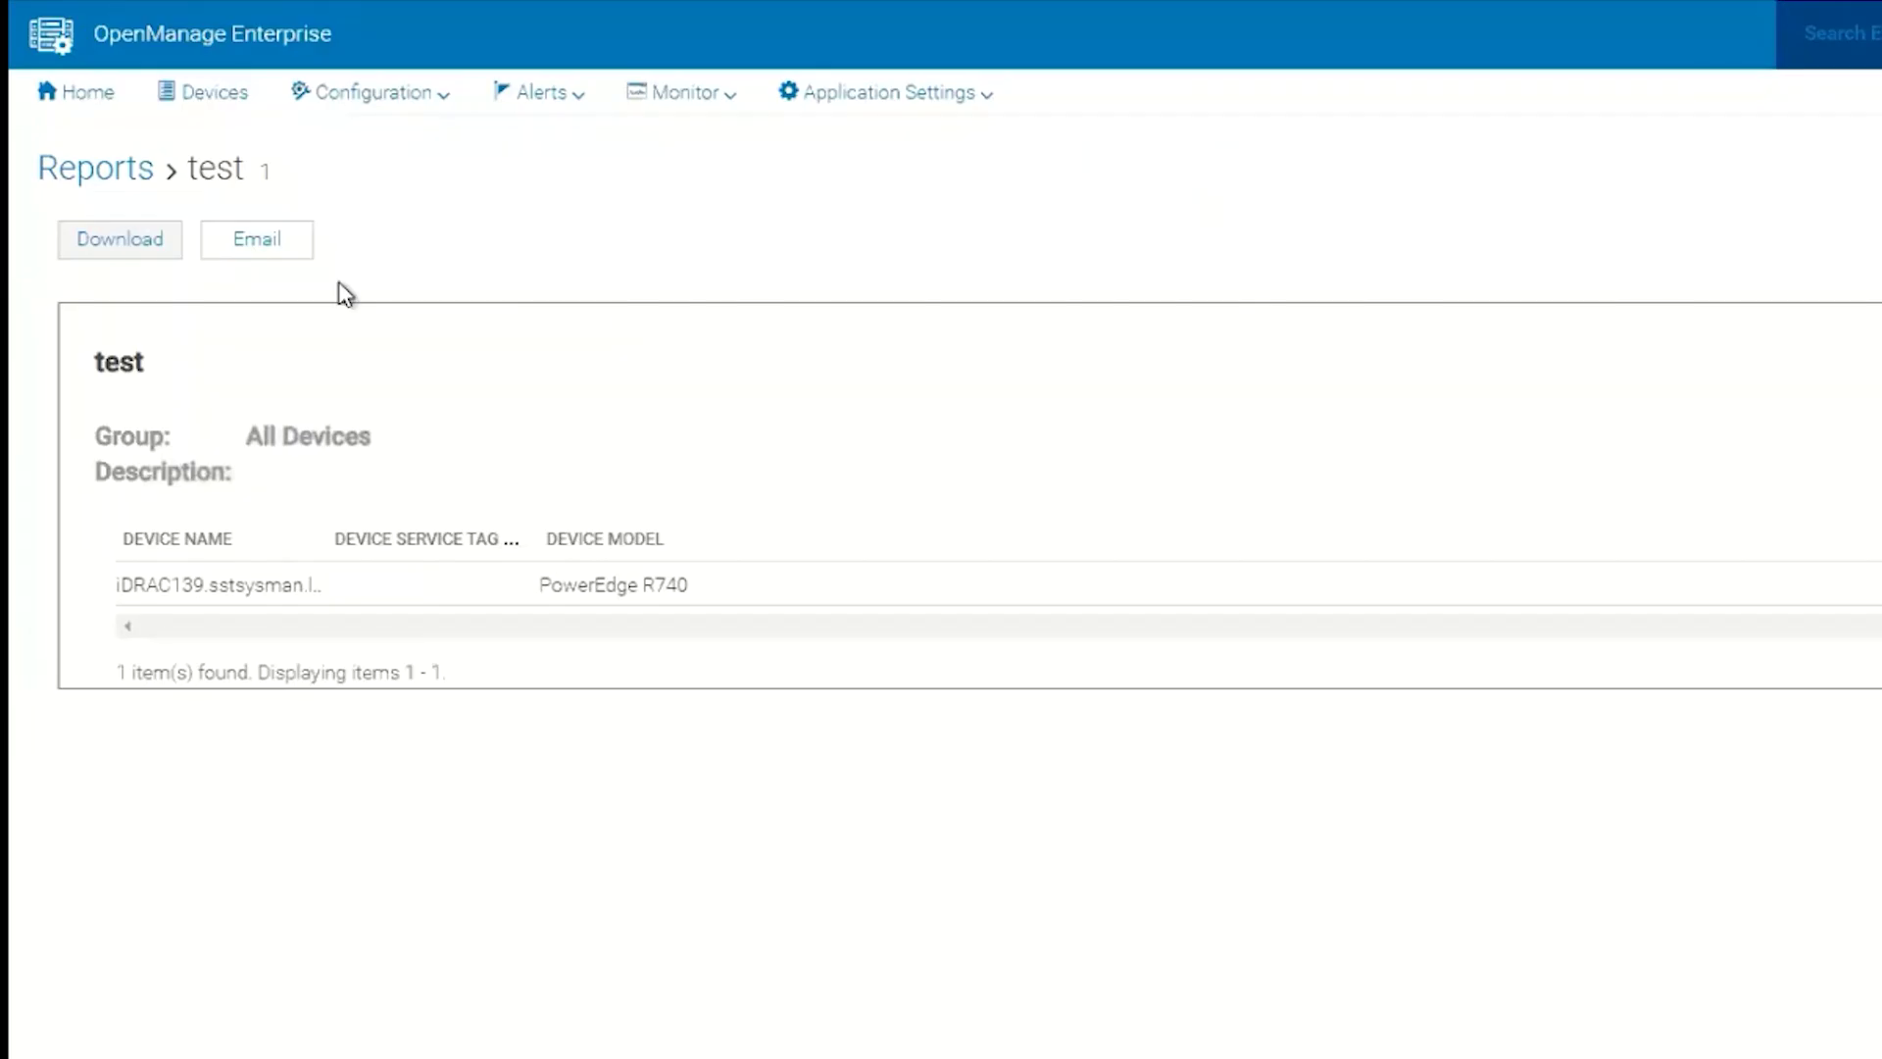
pyautogui.click(259, 253)
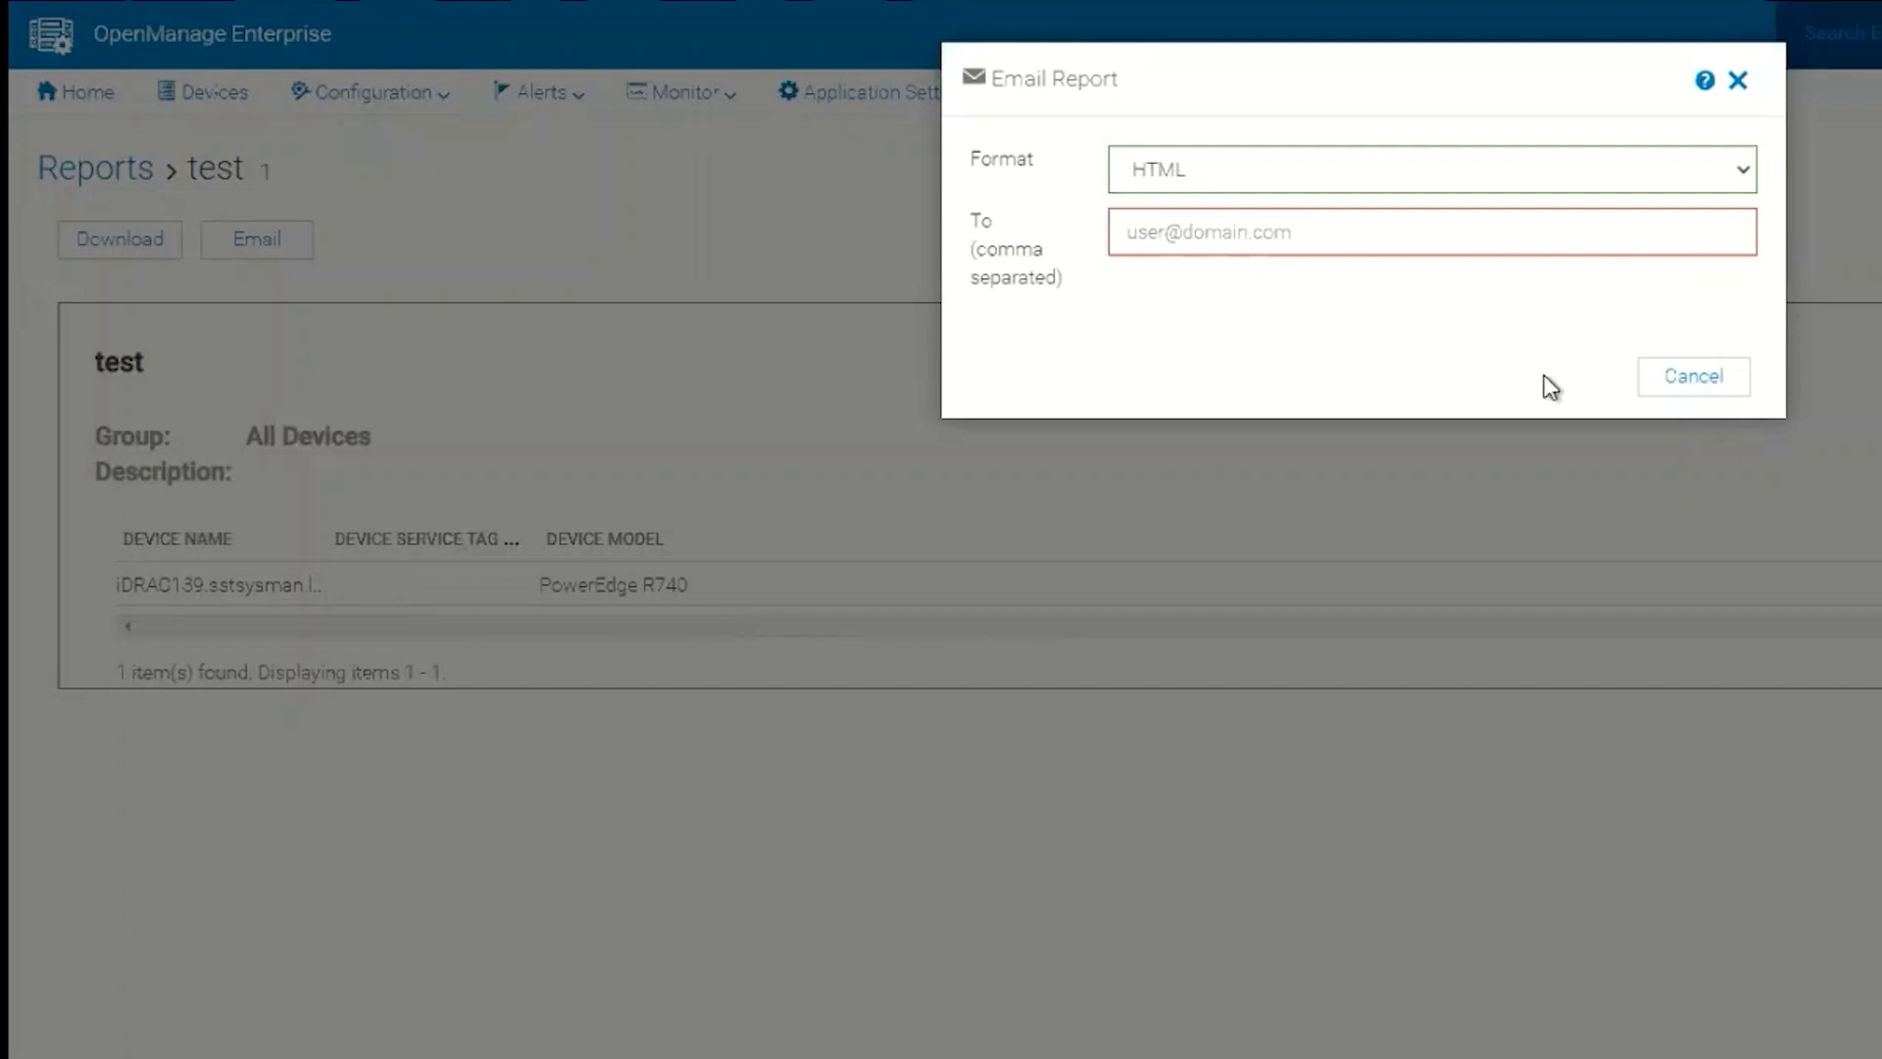
pyautogui.click(1694, 388)
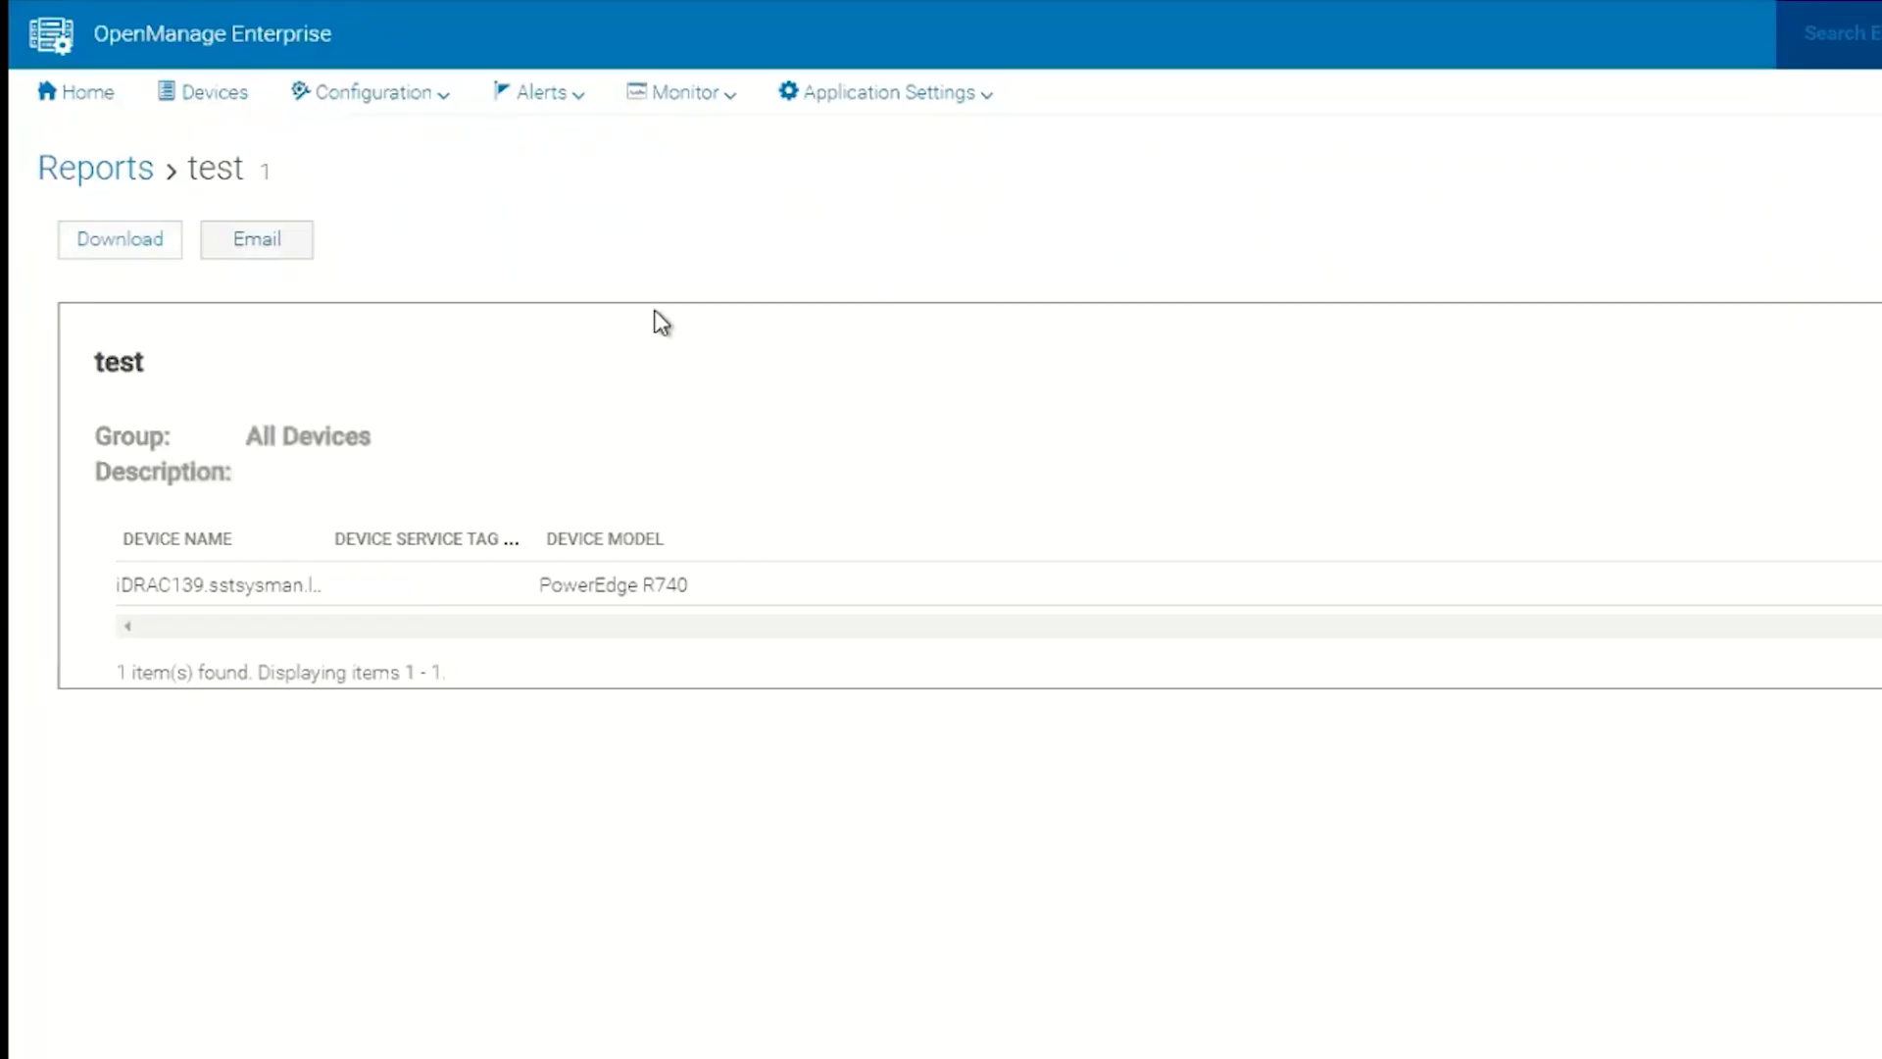